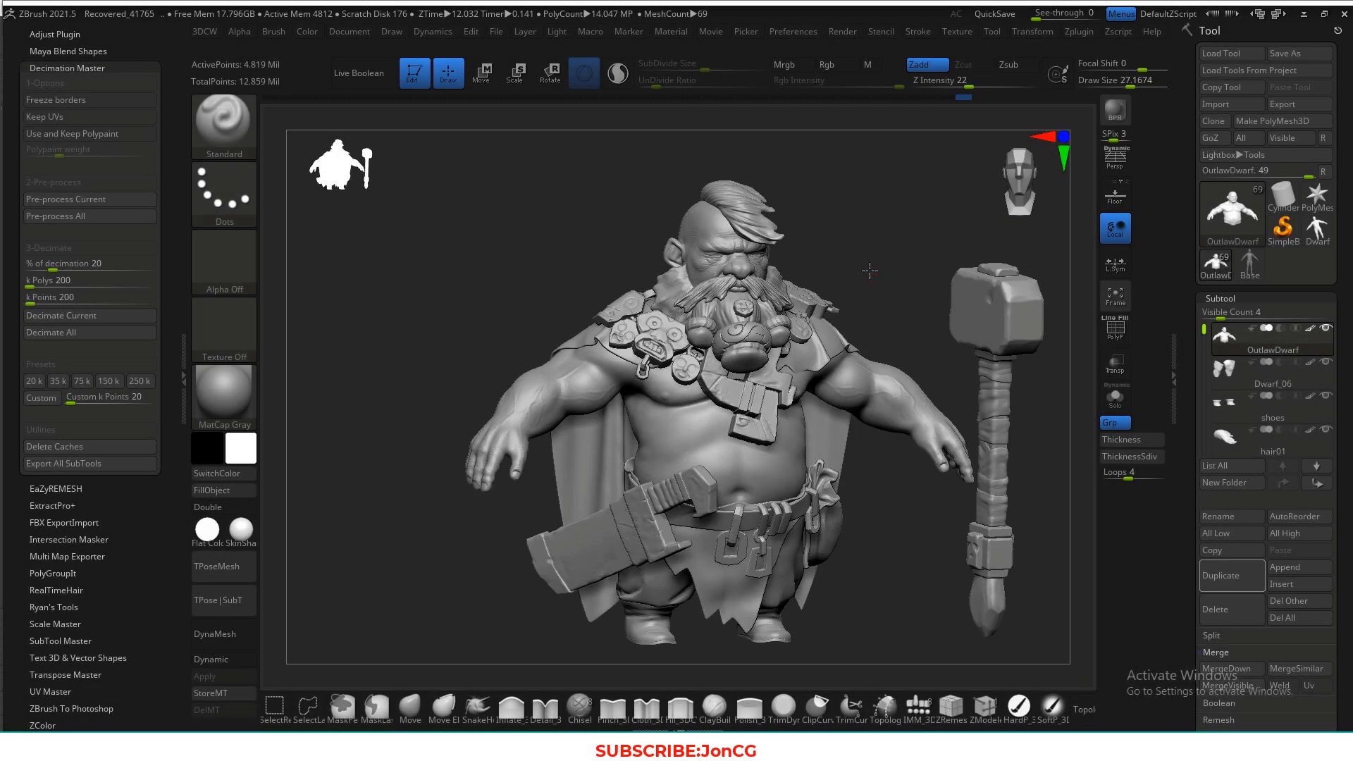
Isolate the dwarf's upper-body subtool with Solo mode and examine it from the front
{"action": "right_click_drag", "start_coordinate": [829, 179], "coordinate": [813, 392]}
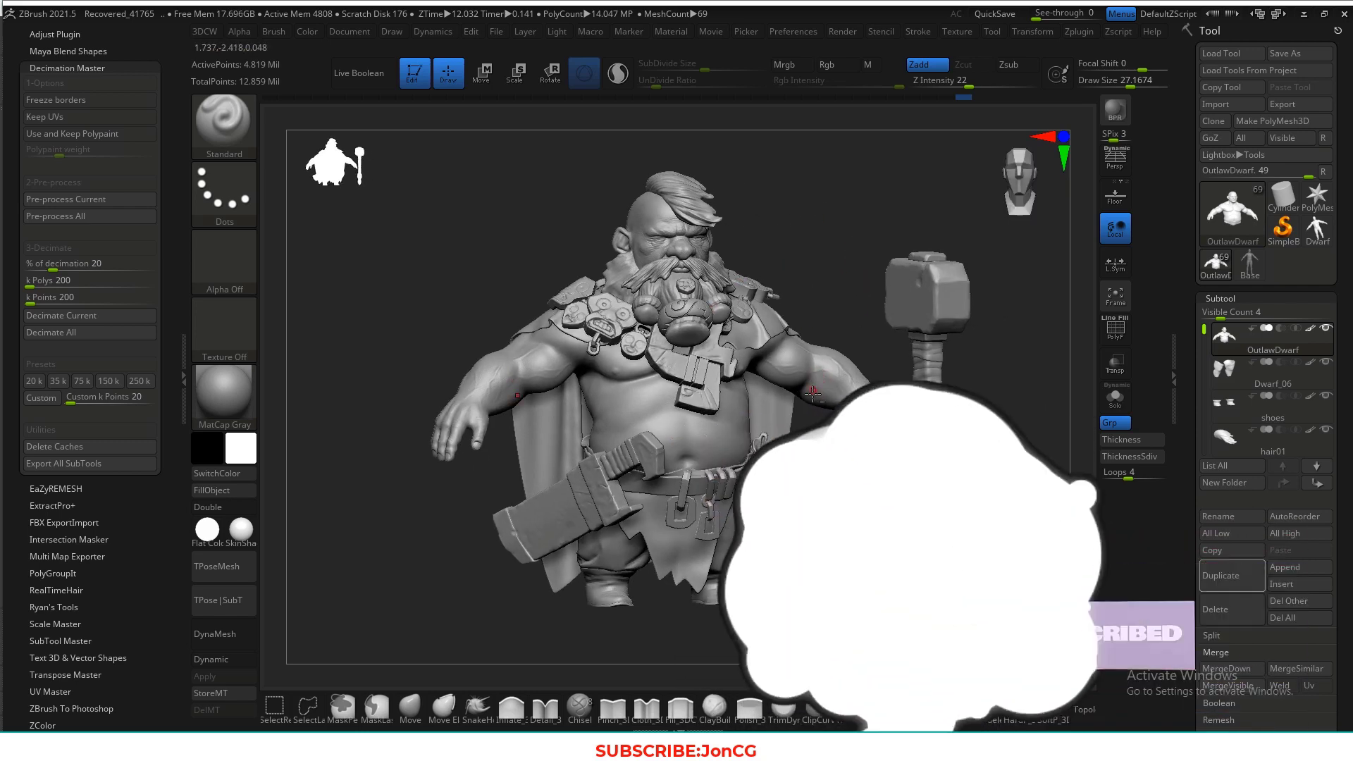
{"action": "left_click", "coordinate": [1115, 396]}
{"action": "right_click_drag", "start_coordinate": [828, 495], "coordinate": [428, 276]}
{"action": "right_click_drag", "start_coordinate": [849, 525], "coordinate": [891, 510]}
{"action": "right_click_drag", "start_coordinate": [582, 275], "coordinate": [494, 273]}
{"action": "right_click_drag", "start_coordinate": [817, 285], "coordinate": [975, 357]}
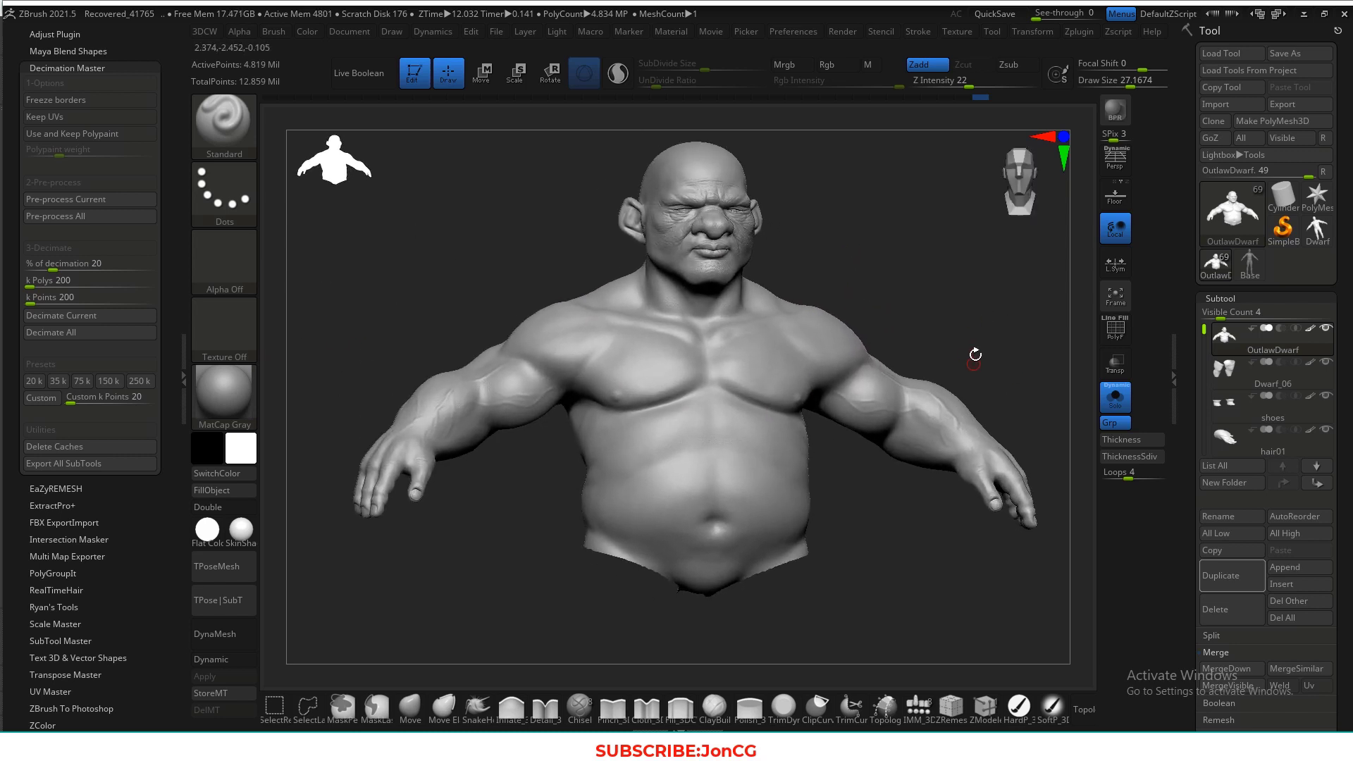
Duplicate the OutlawDwarf body subtool and rename the copy Decimate
{"action": "left_click", "coordinate": [1226, 578]}
{"action": "left_click", "coordinate": [1225, 515]}
{"action": "type", "text": "Decimate"}
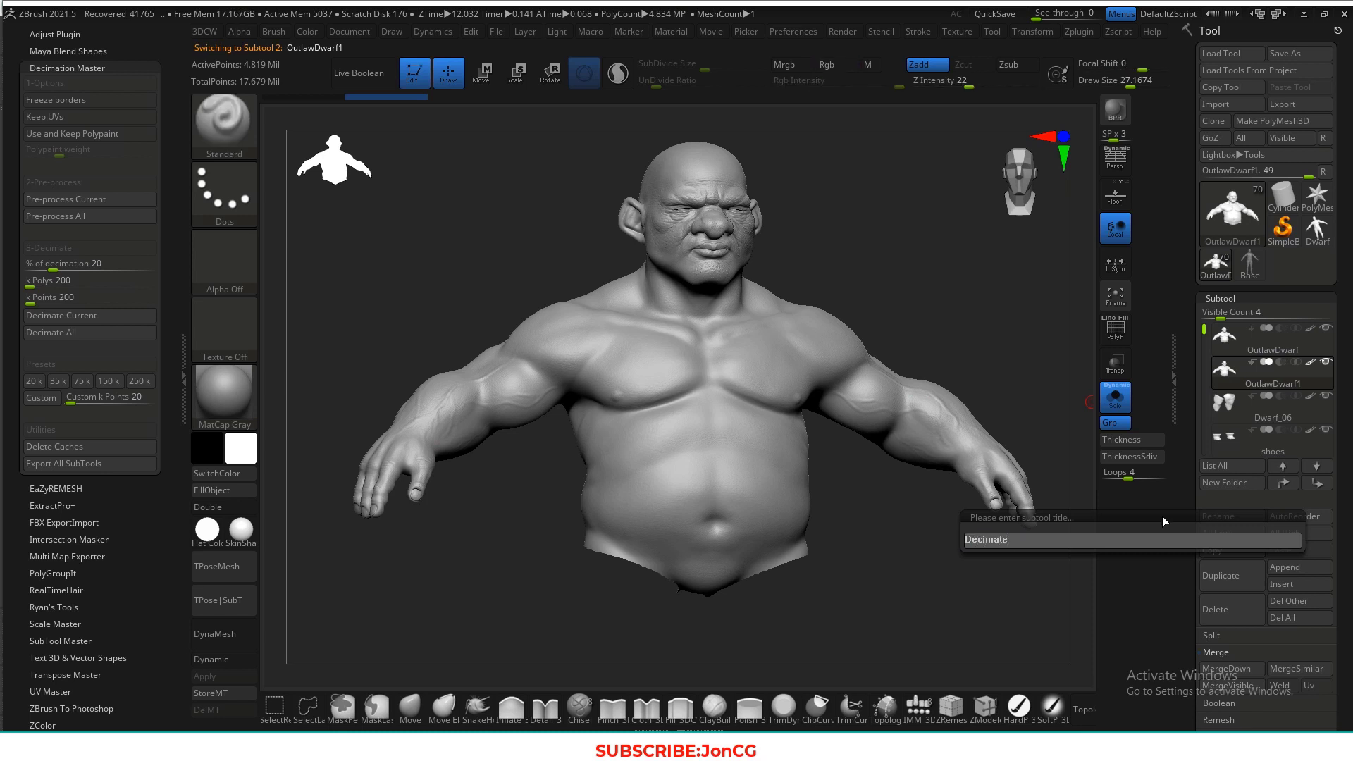
{"action": "key", "text": "Return"}
Decimate the duplicated body with the 75 k preset and inspect its wireframe
{"action": "right_click_drag", "start_coordinate": [325, 341], "coordinate": [345, 319], "text": "alt"}
{"action": "left_click_drag", "start_coordinate": [13, 141], "coordinate": [14, 201]}
{"action": "scroll", "coordinate": [42, 211], "scroll_direction": "down", "scroll_amount": 3}
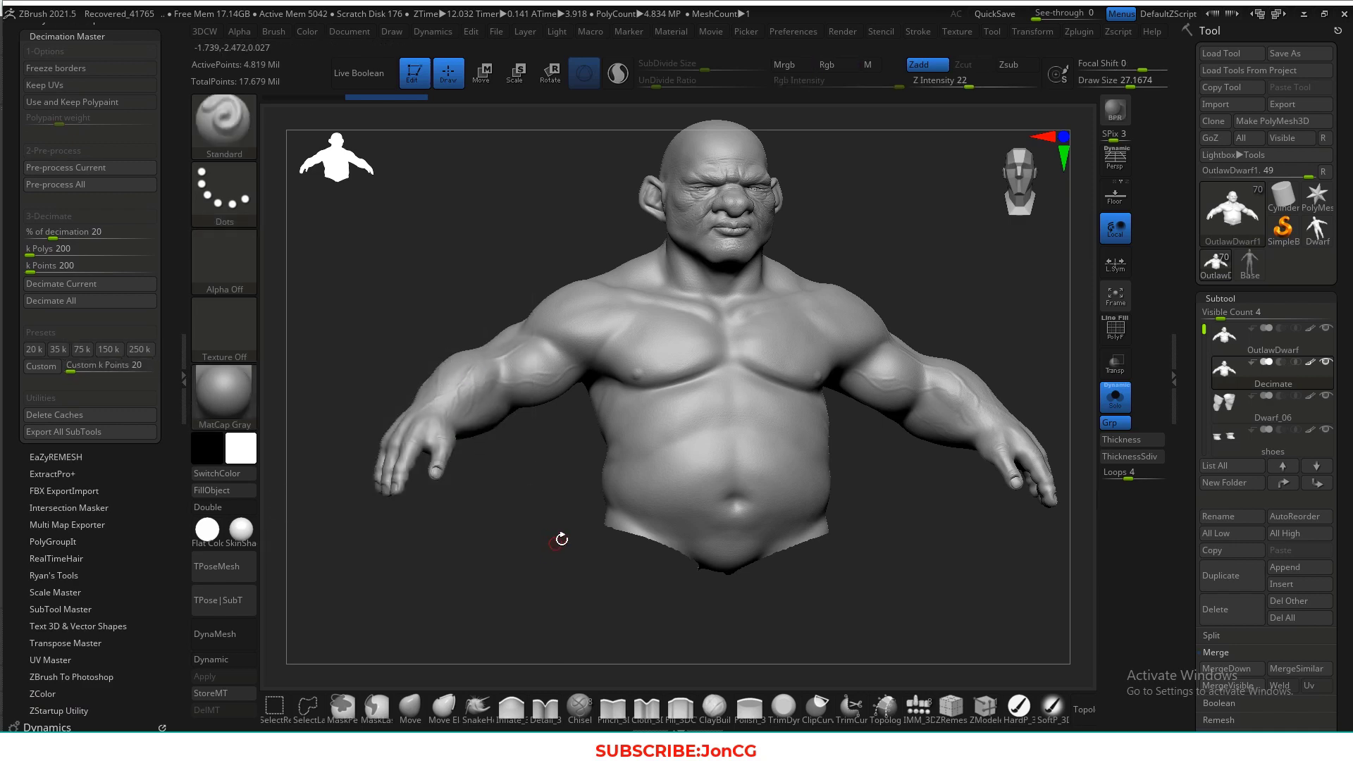
{"action": "key", "text": "shift+f"}
{"action": "right_click_drag", "start_coordinate": [858, 363], "coordinate": [839, 296]}
{"action": "left_click", "coordinate": [82, 349]}
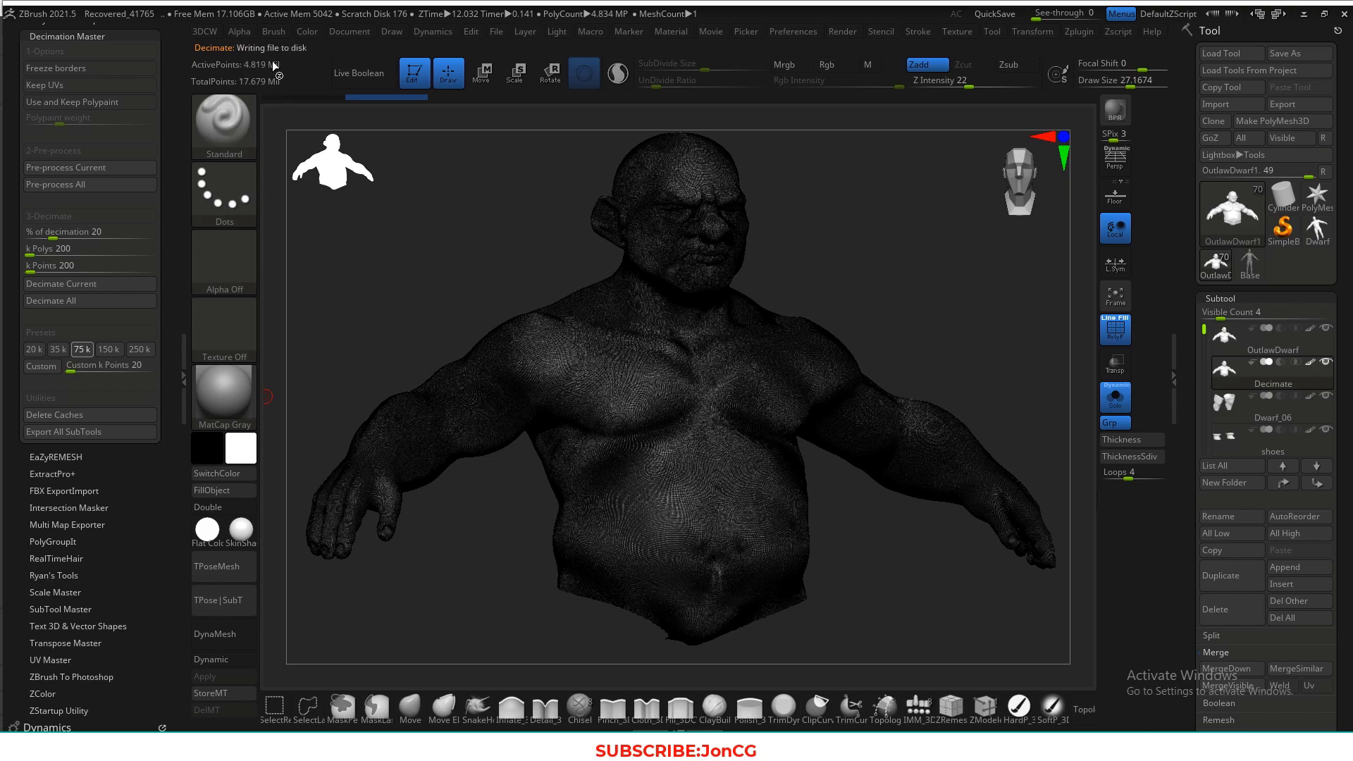
{"action": "left_click_drag", "start_coordinate": [885, 254], "coordinate": [948, 370]}
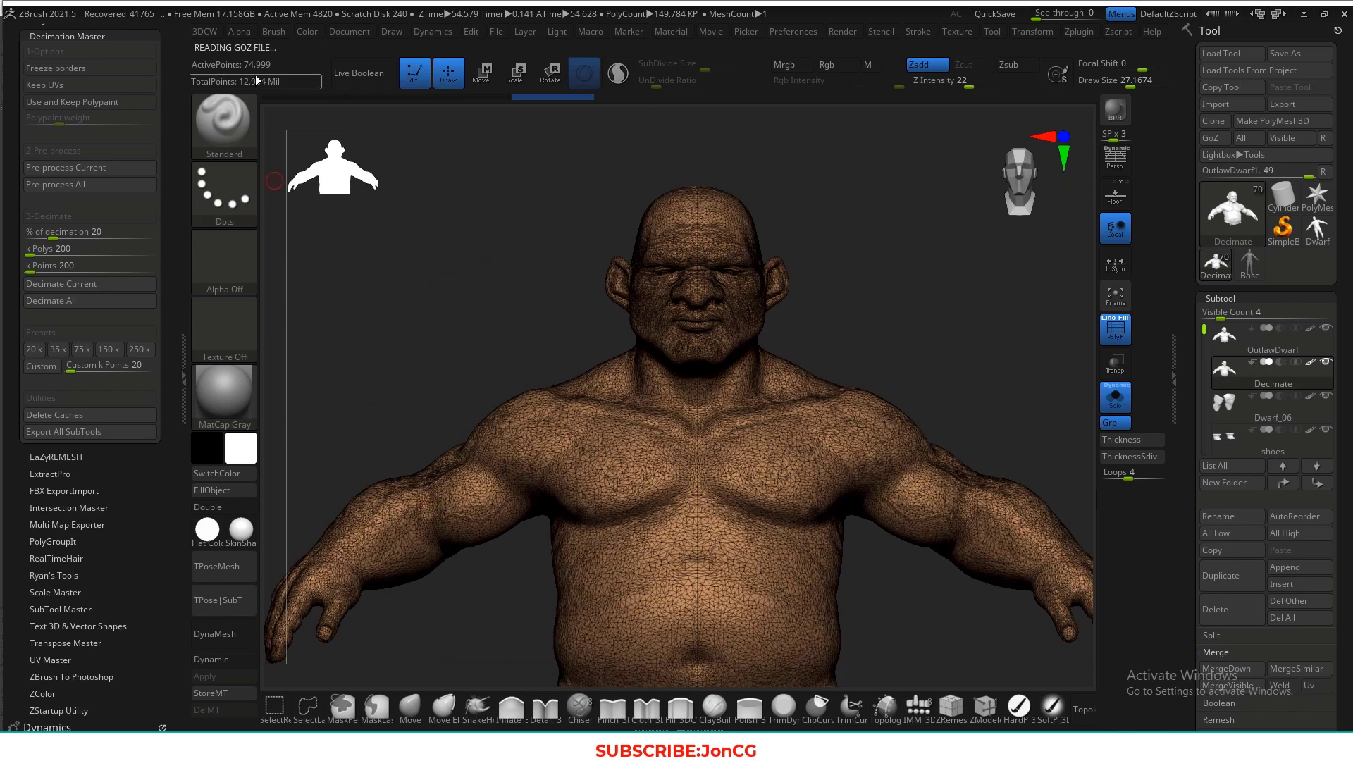
{"action": "mouse_move", "coordinate": [848, 284]}
{"action": "left_mouse_down"}
{"action": "mouse_move", "coordinate": [834, 281]}
{"action": "mouse_move", "coordinate": [838, 303]}
{"action": "mouse_move", "coordinate": [921, 318]}
{"action": "mouse_move", "coordinate": [915, 335]}
{"action": "mouse_move", "coordinate": [846, 278]}
{"action": "mouse_move", "coordinate": [877, 285]}
{"action": "left_mouse_up"}
{"action": "key", "text": "shift+f"}
{"action": "left_click_drag", "start_coordinate": [720, 466], "coordinate": [864, 308]}
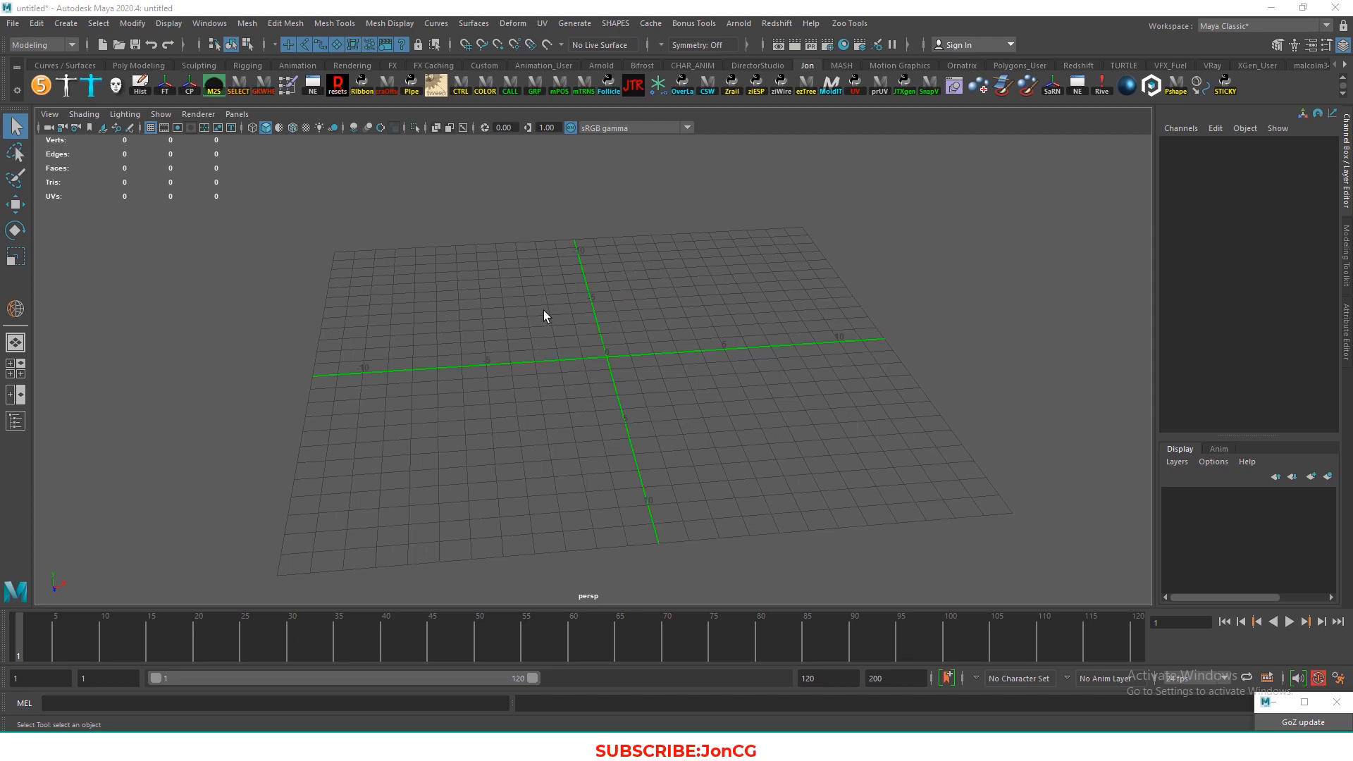
In Maya, import Decimate.obj from K:\Dwarf\Obj into the empty scene and frame the dwarf body
{"action": "left_click", "coordinate": [15, 24]}
{"action": "left_click", "coordinate": [57, 180]}
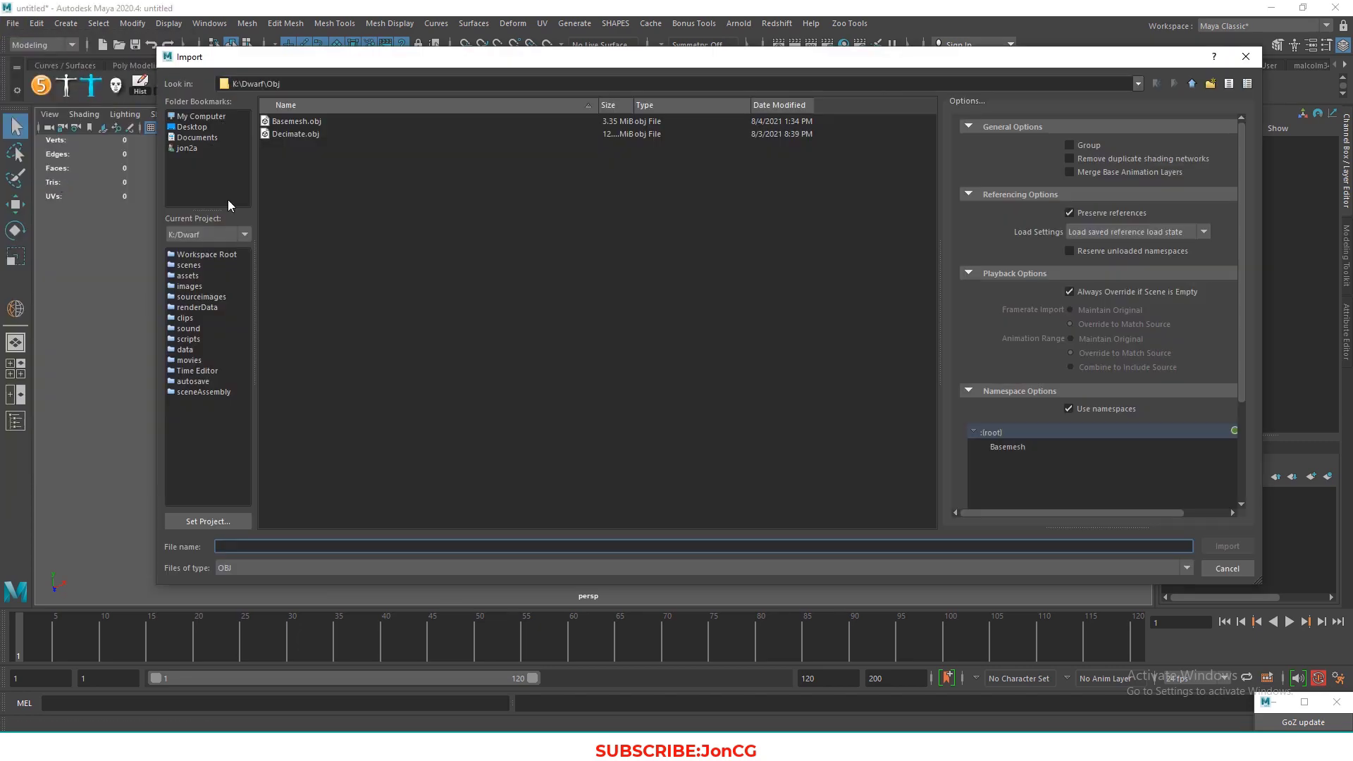
{"action": "left_click", "coordinate": [305, 136]}
{"action": "left_click", "coordinate": [1227, 546]}
{"action": "left_click_drag", "start_coordinate": [682, 384], "coordinate": [603, 381], "text": "alt"}
{"action": "right_click_drag", "start_coordinate": [603, 381], "coordinate": [656, 431], "text": "alt"}
{"action": "left_click_drag", "start_coordinate": [656, 432], "coordinate": [722, 494], "text": "alt"}
{"action": "right_click_drag", "start_coordinate": [721, 493], "coordinate": [744, 504], "text": "alt"}
{"action": "left_click", "coordinate": [596, 391]}
{"action": "left_click_drag", "start_coordinate": [525, 414], "coordinate": [673, 408], "text": "alt"}
{"action": "right_click_drag", "start_coordinate": [673, 407], "coordinate": [745, 426], "text": "alt"}
{"action": "left_click", "coordinate": [531, 459]}
Import Basemesh.obj from the same Obj folder into the scene
{"action": "left_click", "coordinate": [12, 23]}
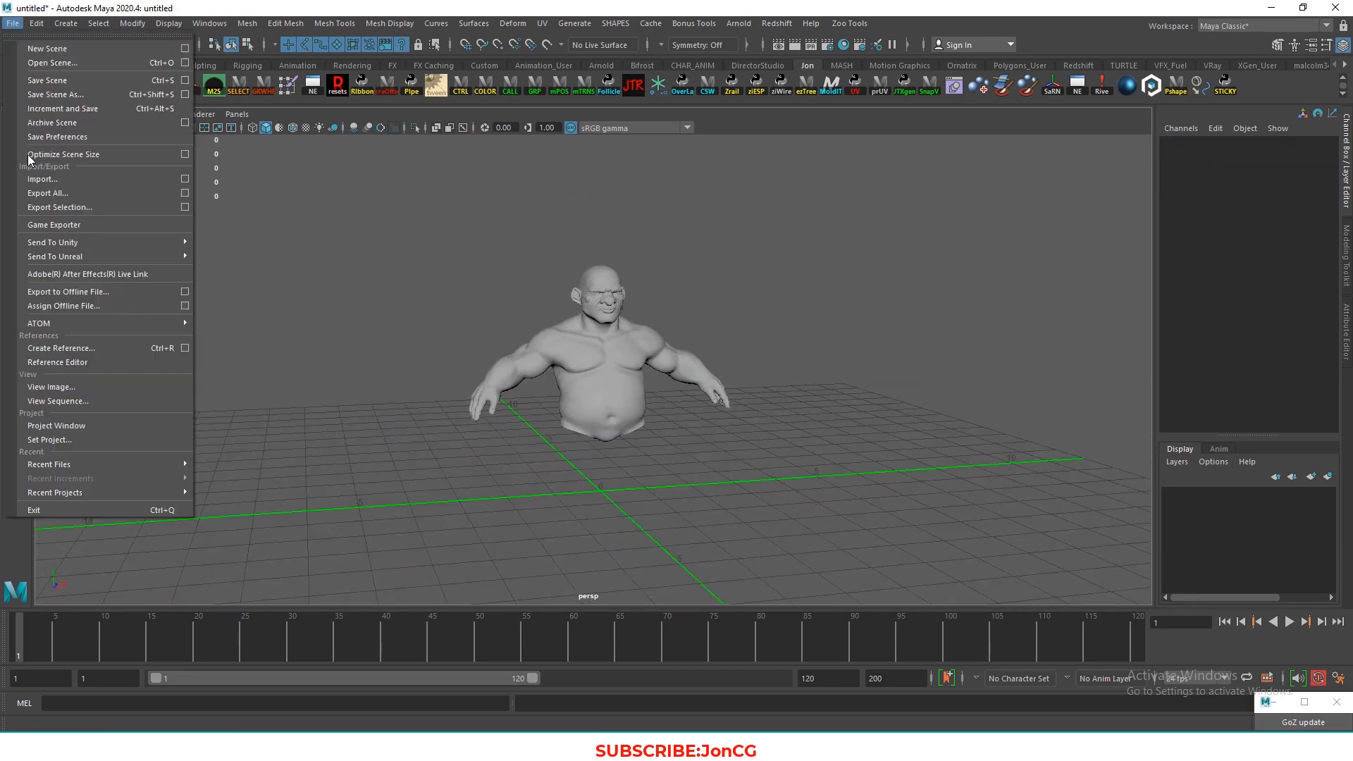
{"action": "left_click", "coordinate": [52, 181]}
{"action": "left_click", "coordinate": [287, 117]}
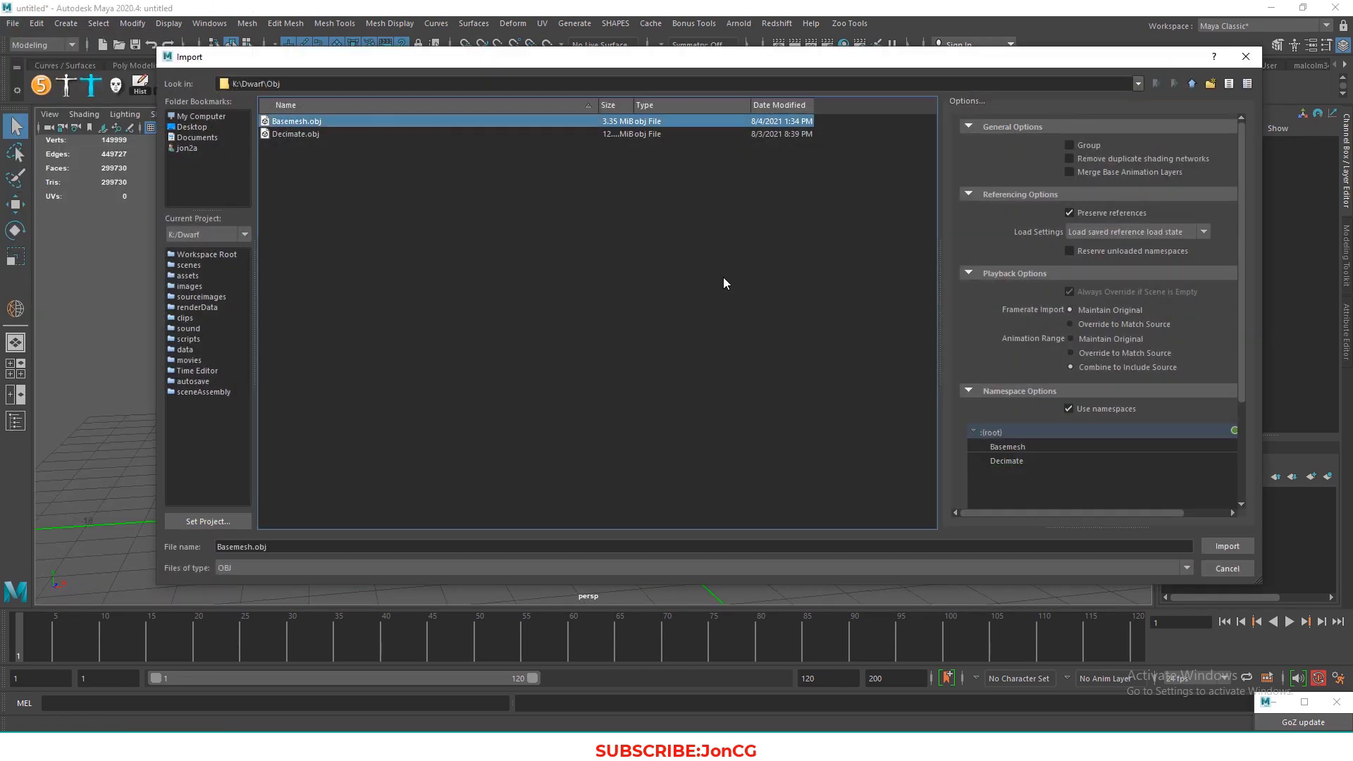
{"action": "left_click", "coordinate": [1214, 540]}
{"action": "right_click_drag", "start_coordinate": [722, 353], "coordinate": [587, 310], "text": "alt"}
{"action": "middle_click_drag", "start_coordinate": [587, 310], "coordinate": [586, 353], "text": "alt"}
{"action": "right_click_drag", "start_coordinate": [585, 353], "coordinate": [710, 447], "text": "alt"}
Scale the base mesh uniformly to about 0.27 so it roughly matches the dwarf's height
{"action": "left_click", "coordinate": [604, 345]}
{"action": "scroll", "coordinate": [710, 451], "scroll_direction": "down", "scroll_amount": 2}
{"action": "key", "text": "r"}
{"action": "scroll", "coordinate": [666, 396], "scroll_direction": "up", "scroll_amount": 5}
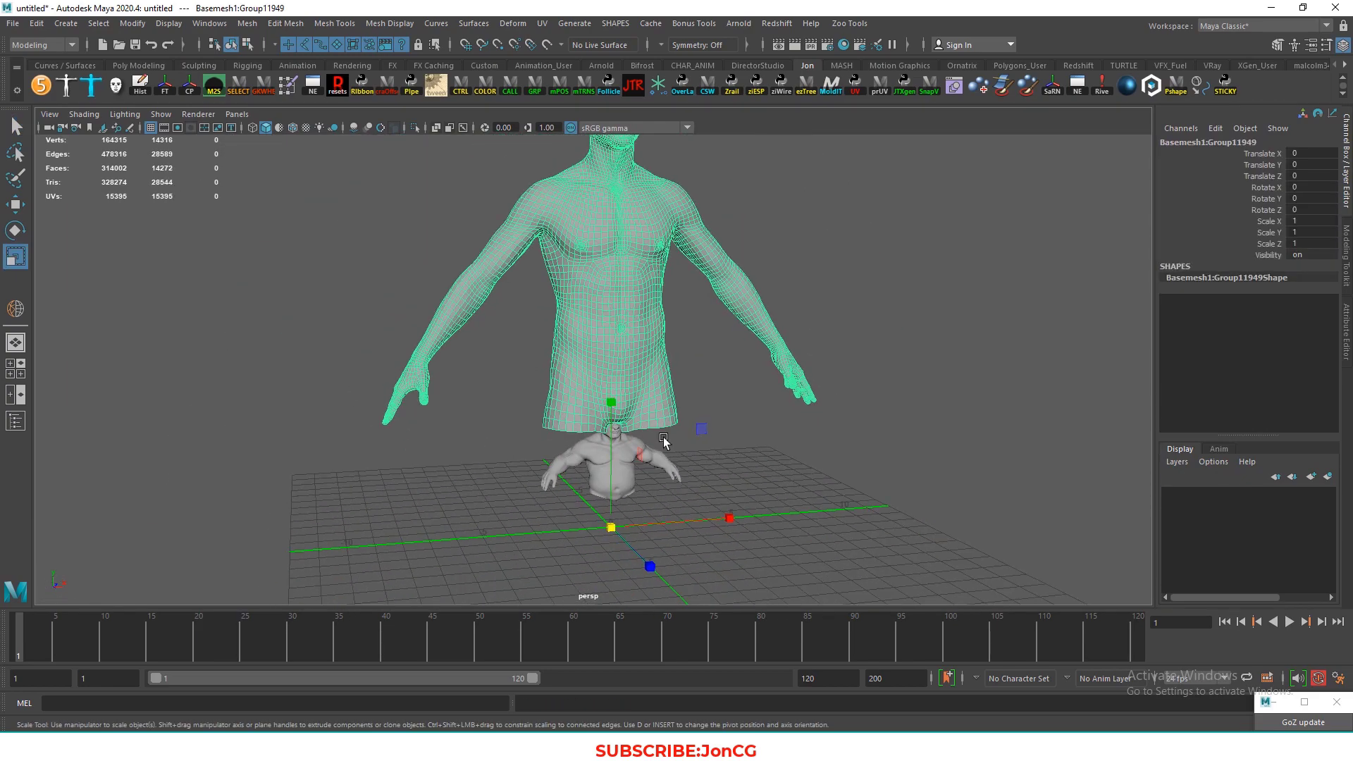
{"action": "left_click_drag", "start_coordinate": [637, 467], "coordinate": [434, 522]}
{"action": "middle_click_drag", "start_coordinate": [761, 515], "coordinate": [731, 555], "text": "alt"}
{"action": "left_click_drag", "start_coordinate": [608, 507], "coordinate": [381, 554]}
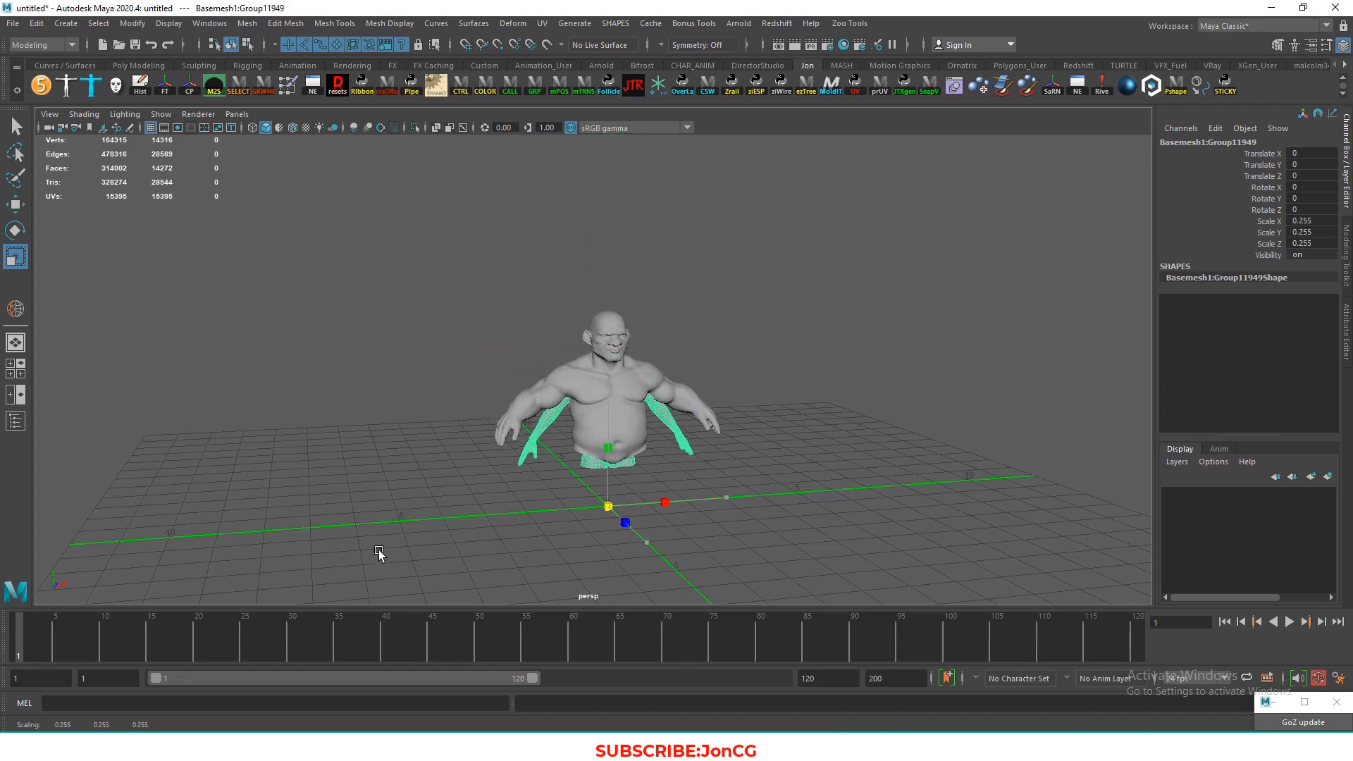
{"action": "left_click_drag", "start_coordinate": [479, 534], "coordinate": [522, 486], "text": "alt"}
{"action": "right_click_drag", "start_coordinate": [521, 486], "coordinate": [599, 423], "text": "alt"}
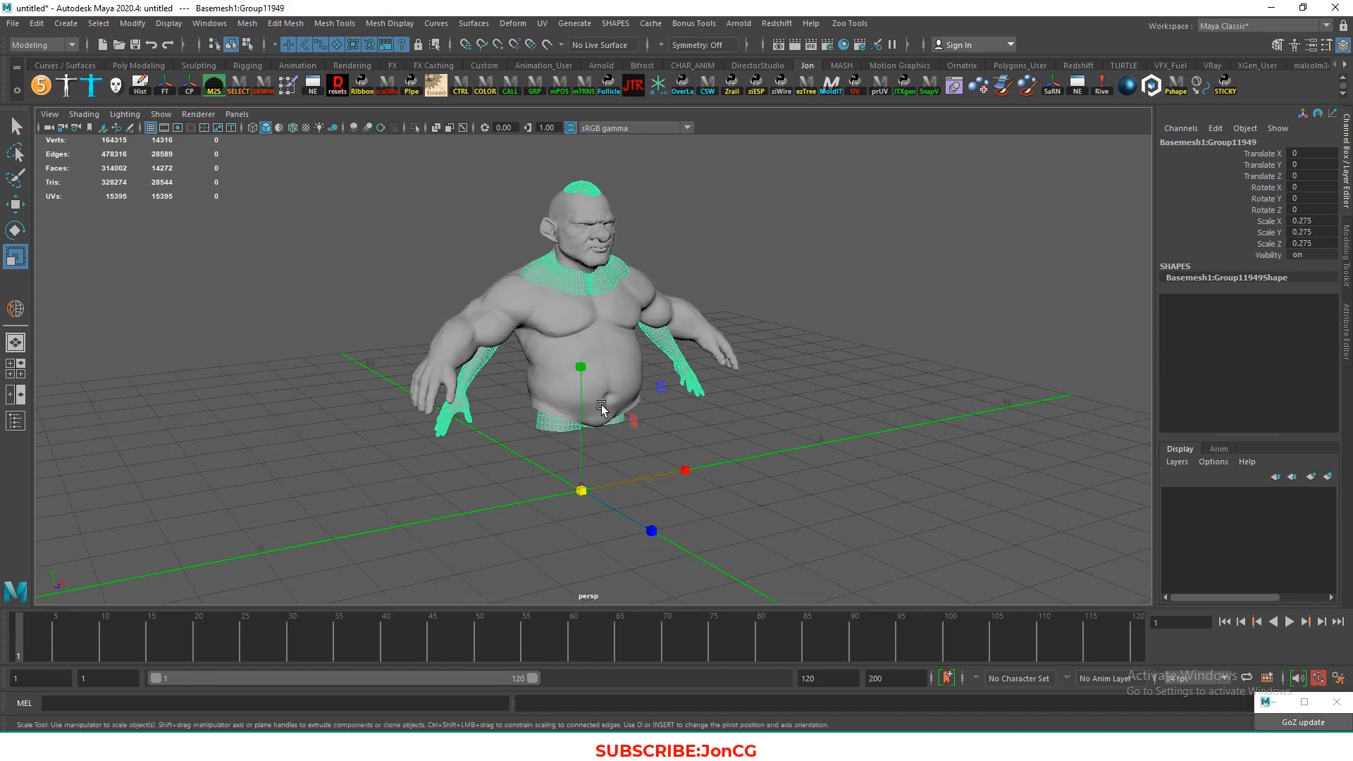
{"action": "left_click_drag", "start_coordinate": [610, 399], "coordinate": [542, 359], "text": "alt"}
{"action": "left_click_drag", "start_coordinate": [612, 505], "coordinate": [604, 510]}
{"action": "left_click_drag", "start_coordinate": [557, 423], "coordinate": [572, 381], "text": "alt"}
Move the base mesh along X to about -2.923, placing it beside the dwarf for comparison
{"action": "key", "text": "w"}
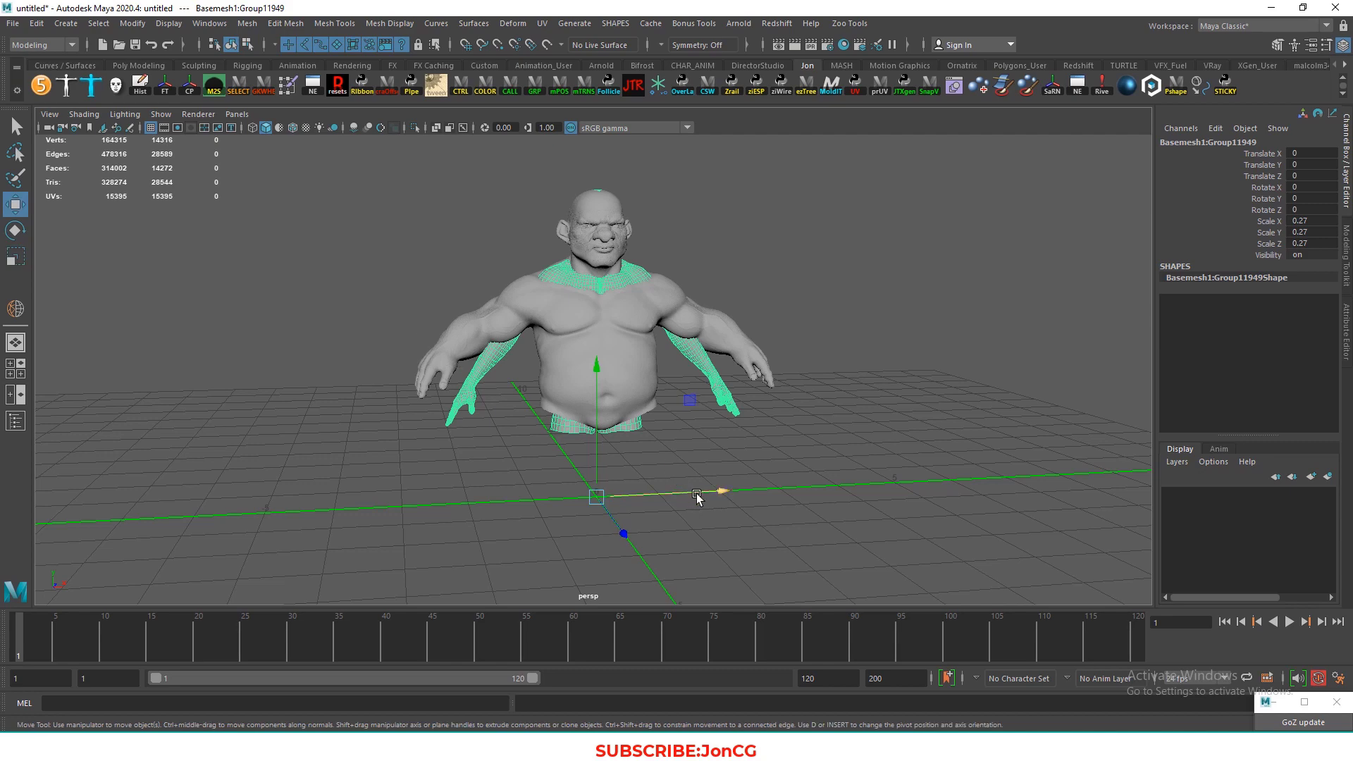
{"action": "left_click_drag", "start_coordinate": [694, 497], "coordinate": [519, 493]}
{"action": "scroll", "coordinate": [619, 366], "scroll_direction": "up", "scroll_amount": 5}
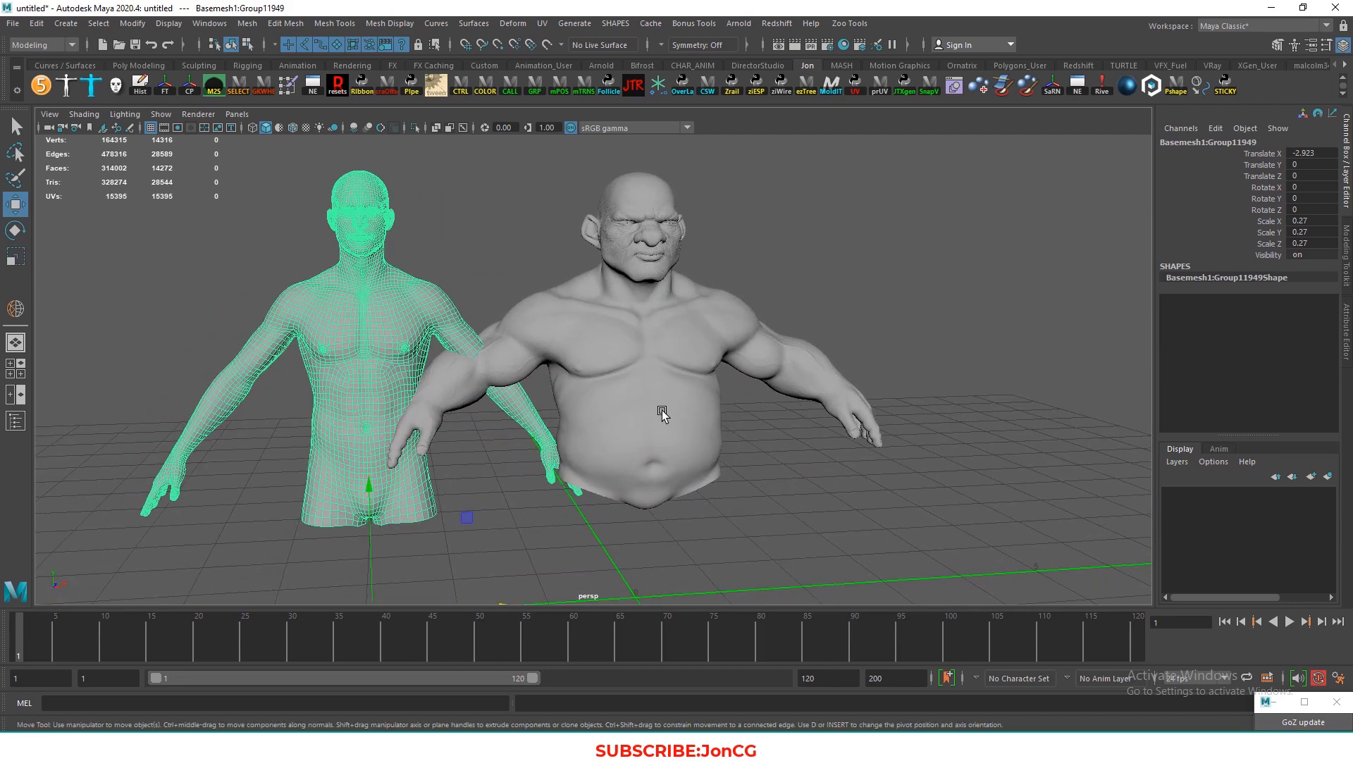
Switch to the browser and look over the R3DS Wrap page for its features and 30-day trial downloads
{"action": "left_click_drag", "start_coordinate": [1352, 282], "coordinate": [592, 2]}
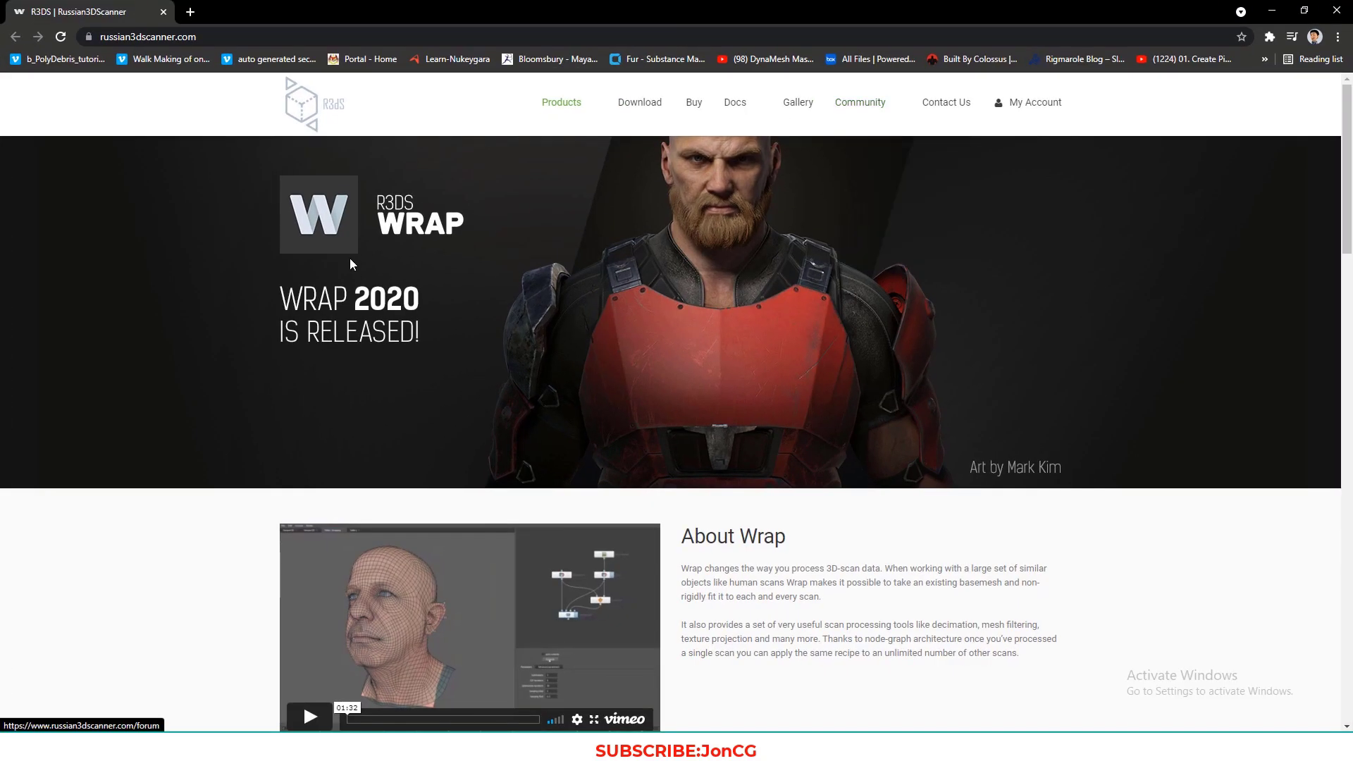
{"action": "scroll", "coordinate": [447, 249], "scroll_direction": "down", "scroll_amount": 7}
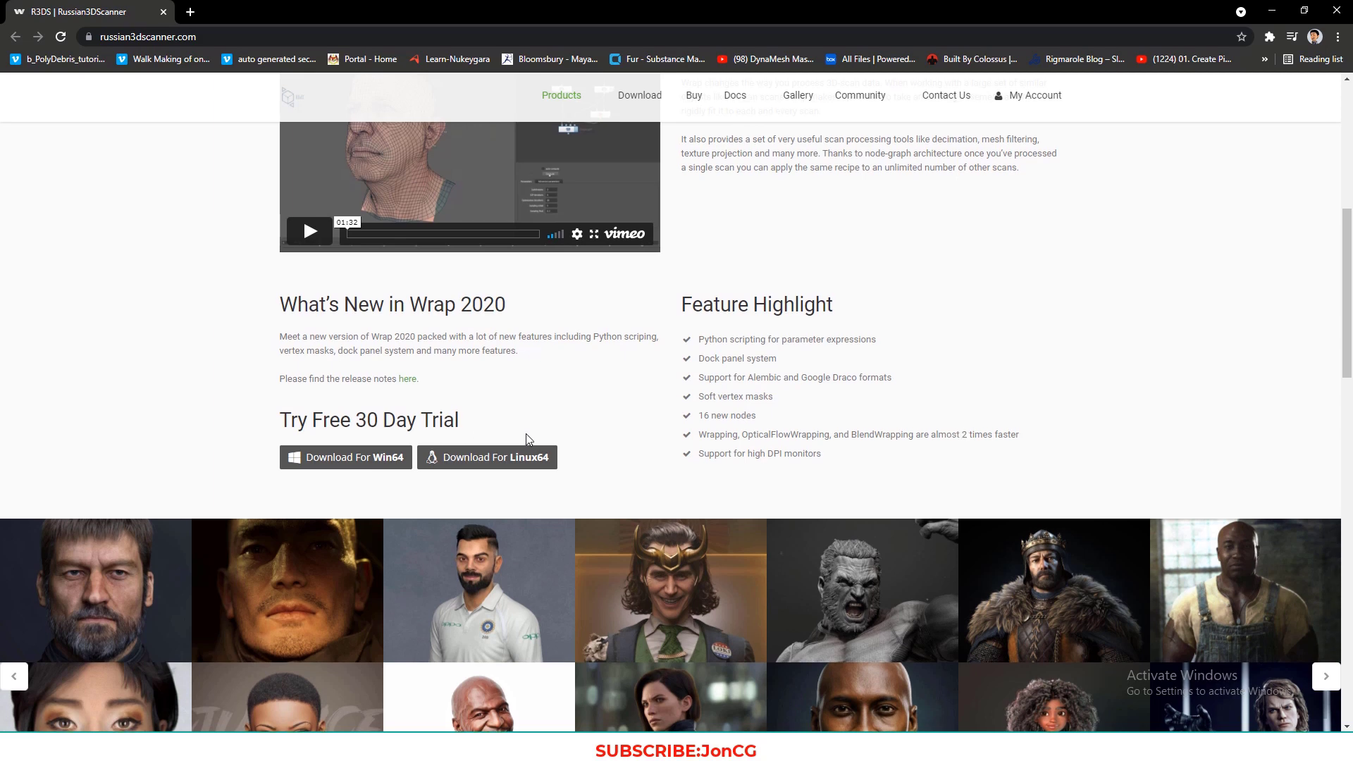
{"action": "scroll", "coordinate": [528, 440], "scroll_direction": "up", "scroll_amount": 7}
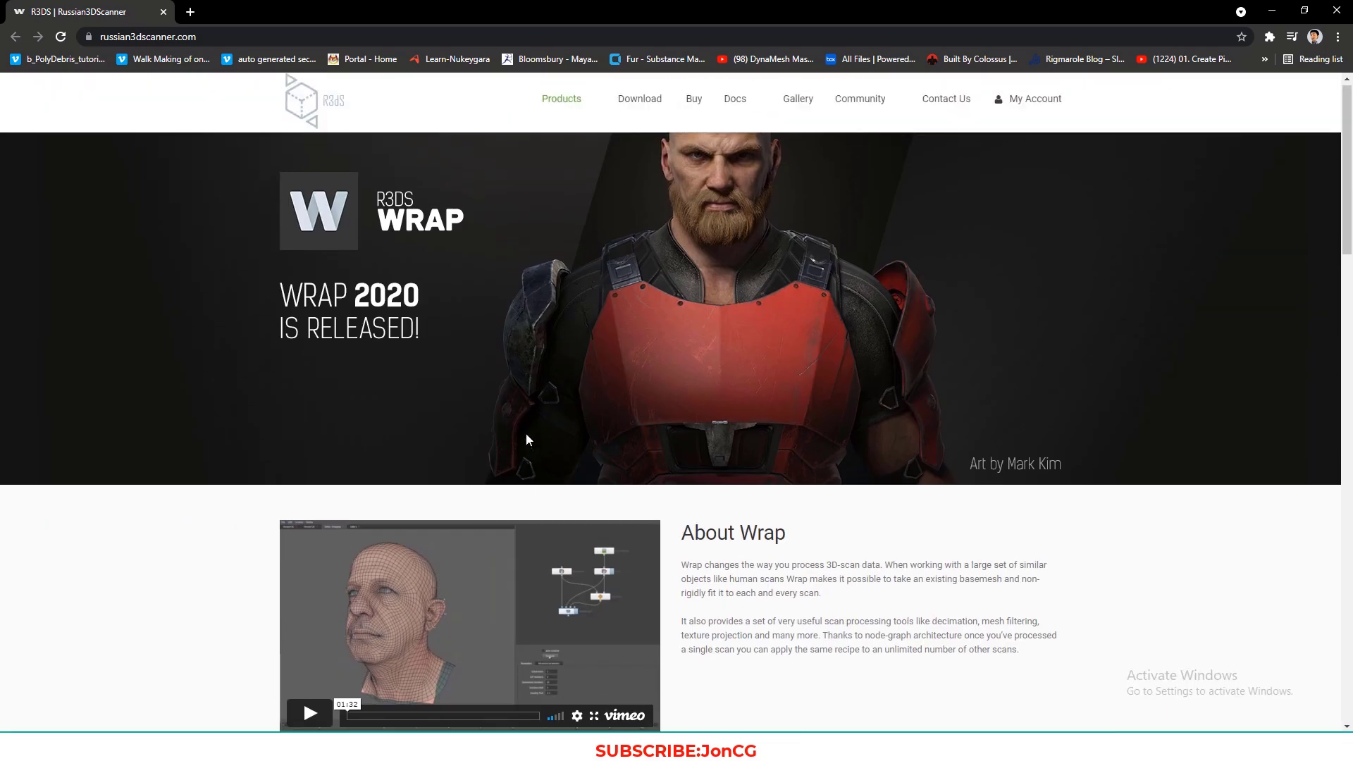
{"action": "left_click", "coordinate": [1275, 12]}
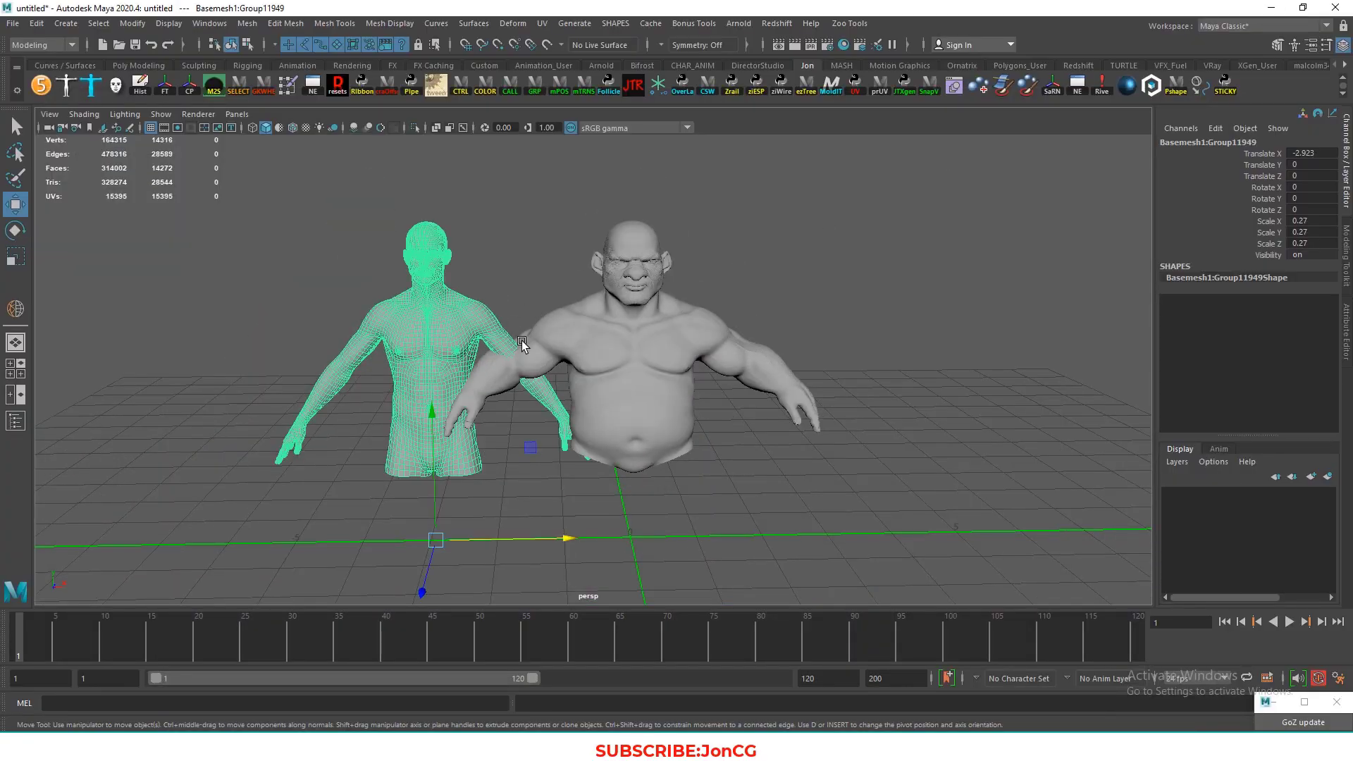
Back in Maya, set the base mesh's Translate X to 0 so it is centred on the dwarf
{"action": "left_click_drag", "start_coordinate": [547, 539], "coordinate": [726, 539]}
{"action": "left_click", "coordinate": [1311, 153]}
{"action": "type", "text": "0"}
{"action": "key", "text": "Return"}
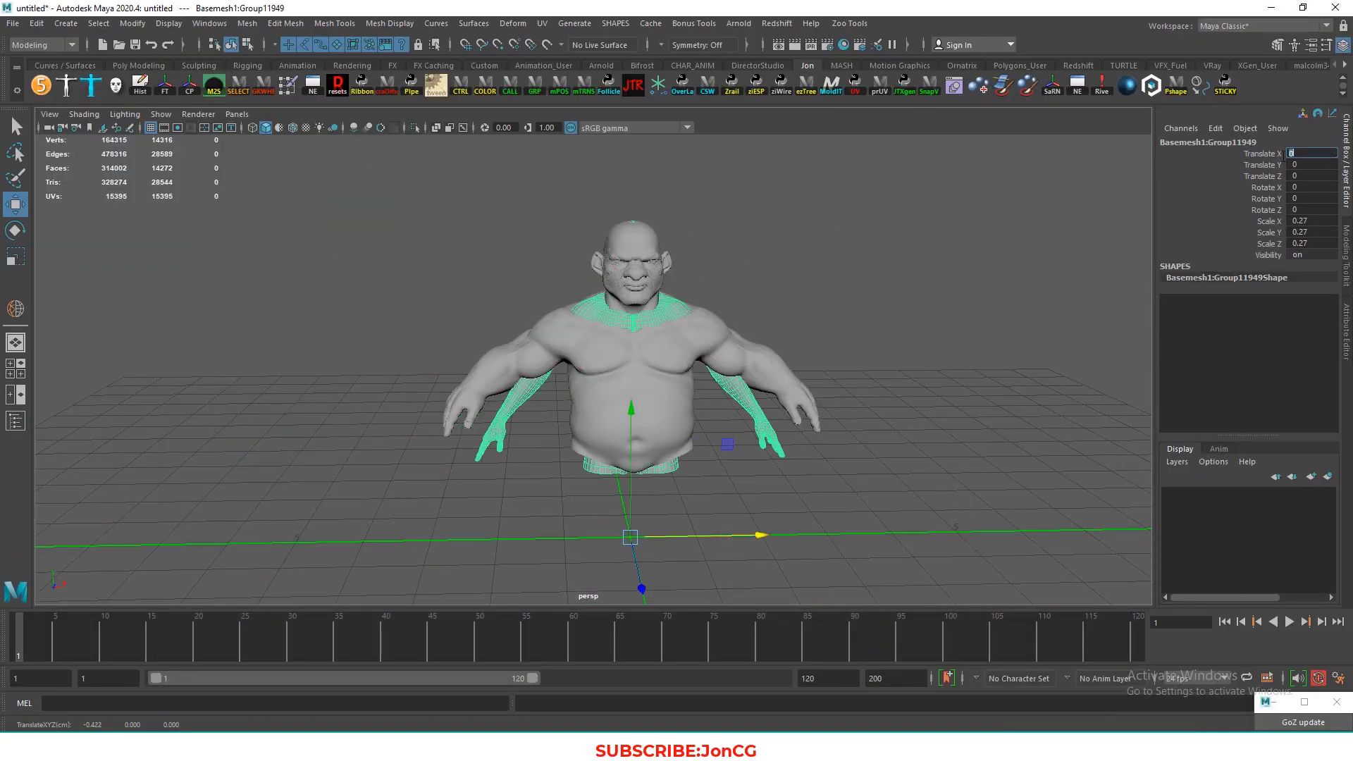
Freeze the base mesh's transformations and keep it selected
{"action": "left_click", "coordinate": [164, 91]}
{"action": "left_click_drag", "start_coordinate": [410, 335], "coordinate": [454, 341], "text": "alt"}
{"action": "left_click", "coordinate": [520, 447]}
{"action": "left_click", "coordinate": [479, 461]}
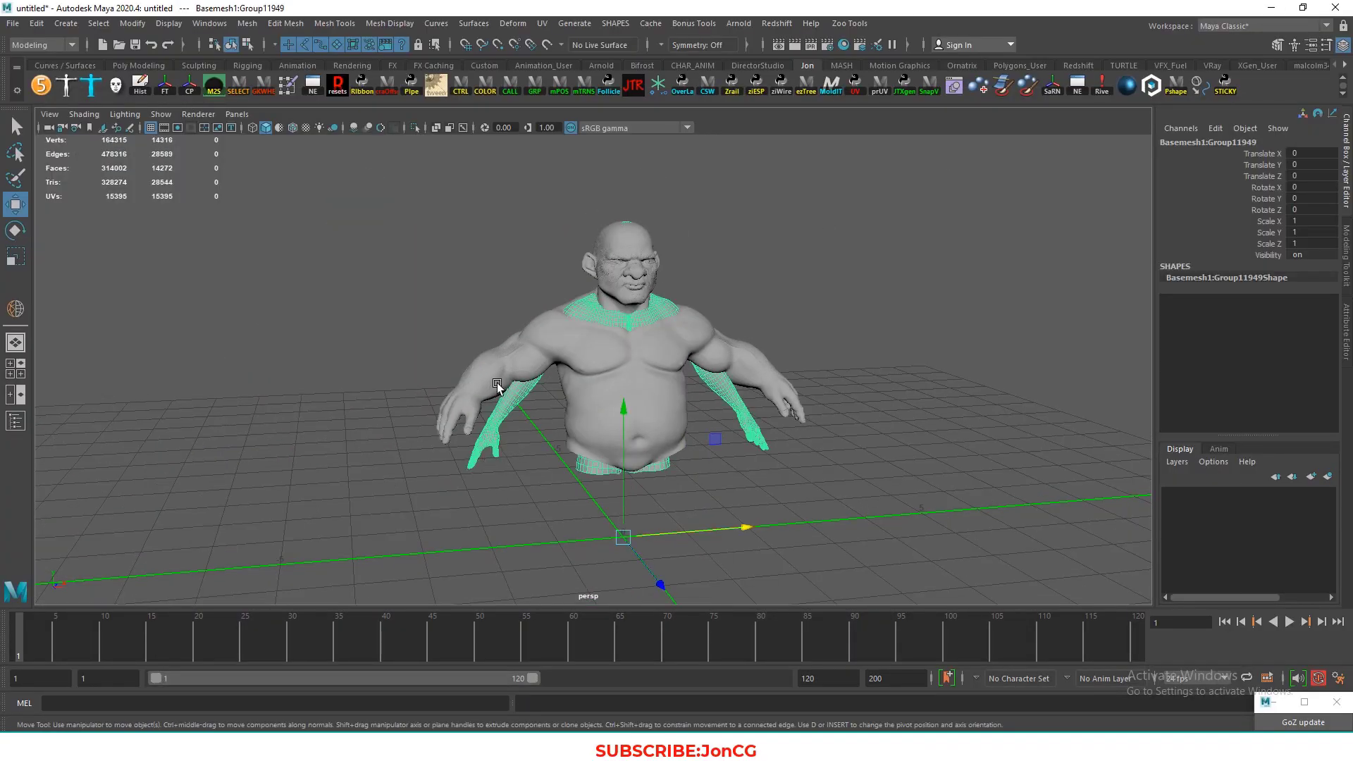
Export the selected base mesh as OBJ, overwriting Basemesh.obj in K:\Dwarf\Obj
{"action": "left_click", "coordinate": [13, 23]}
{"action": "left_click", "coordinate": [48, 204]}
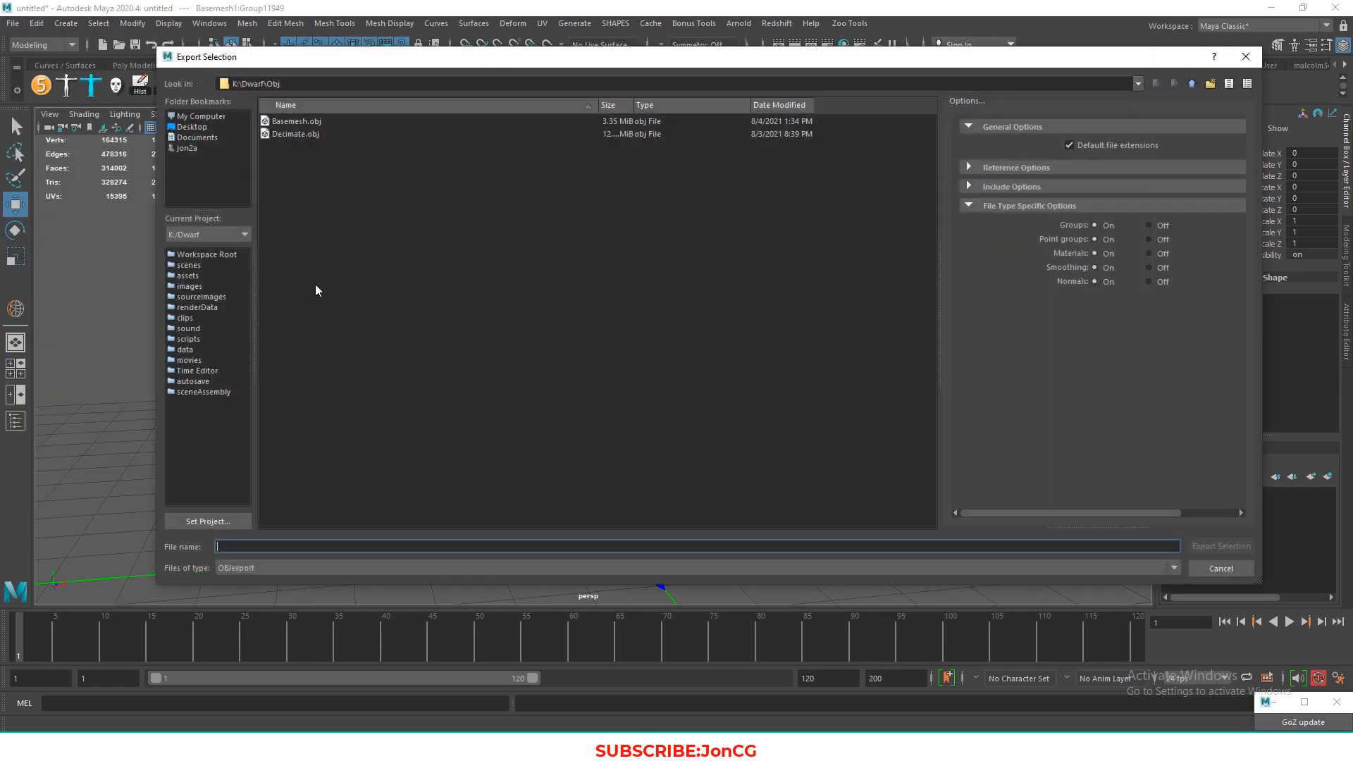
{"action": "left_click", "coordinate": [296, 121]}
{"action": "left_click", "coordinate": [1221, 547]}
{"action": "left_click", "coordinate": [678, 341]}
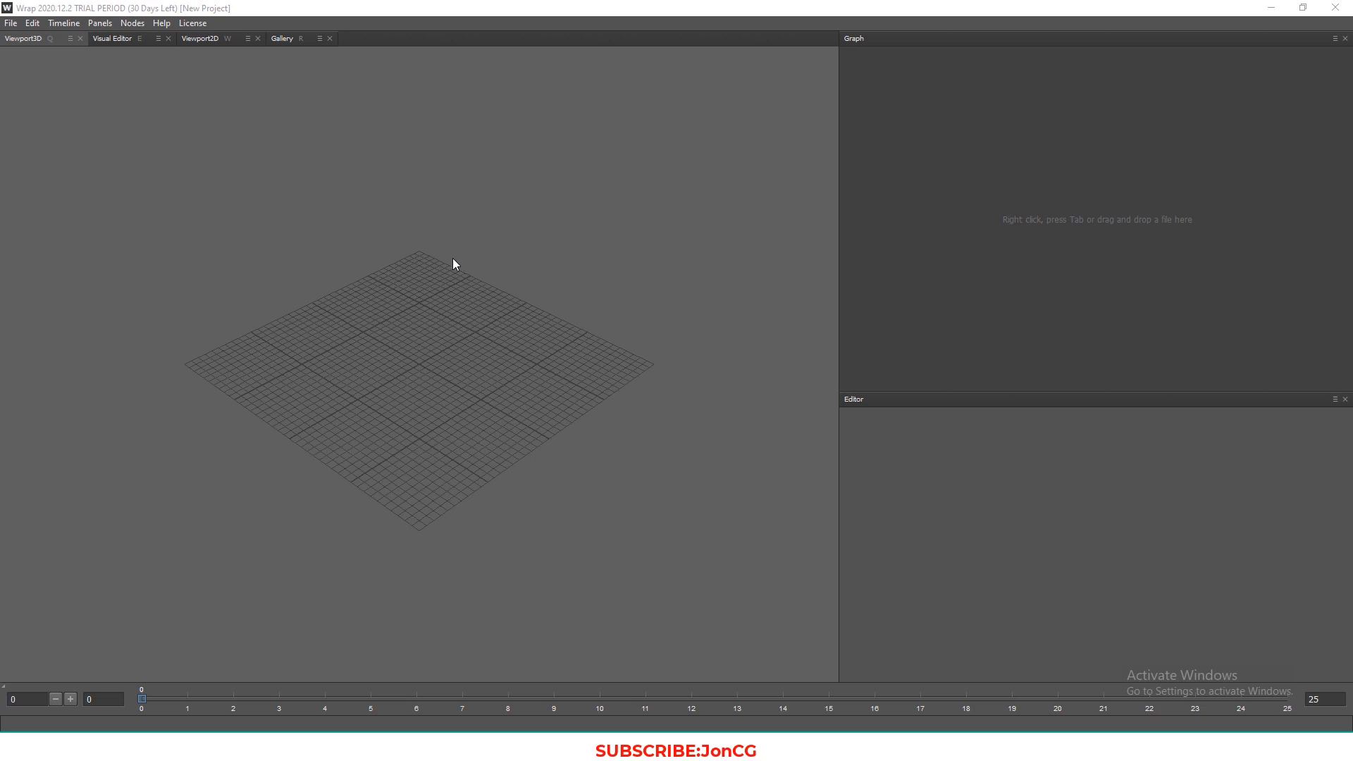
{"action": "scroll", "coordinate": [435, 278], "scroll_direction": "down", "scroll_amount": 3}
{"action": "scroll", "coordinate": [447, 307], "scroll_direction": "up", "scroll_amount": 2}
{"action": "left_click_drag", "start_coordinate": [446, 307], "coordinate": [504, 409], "text": "alt"}
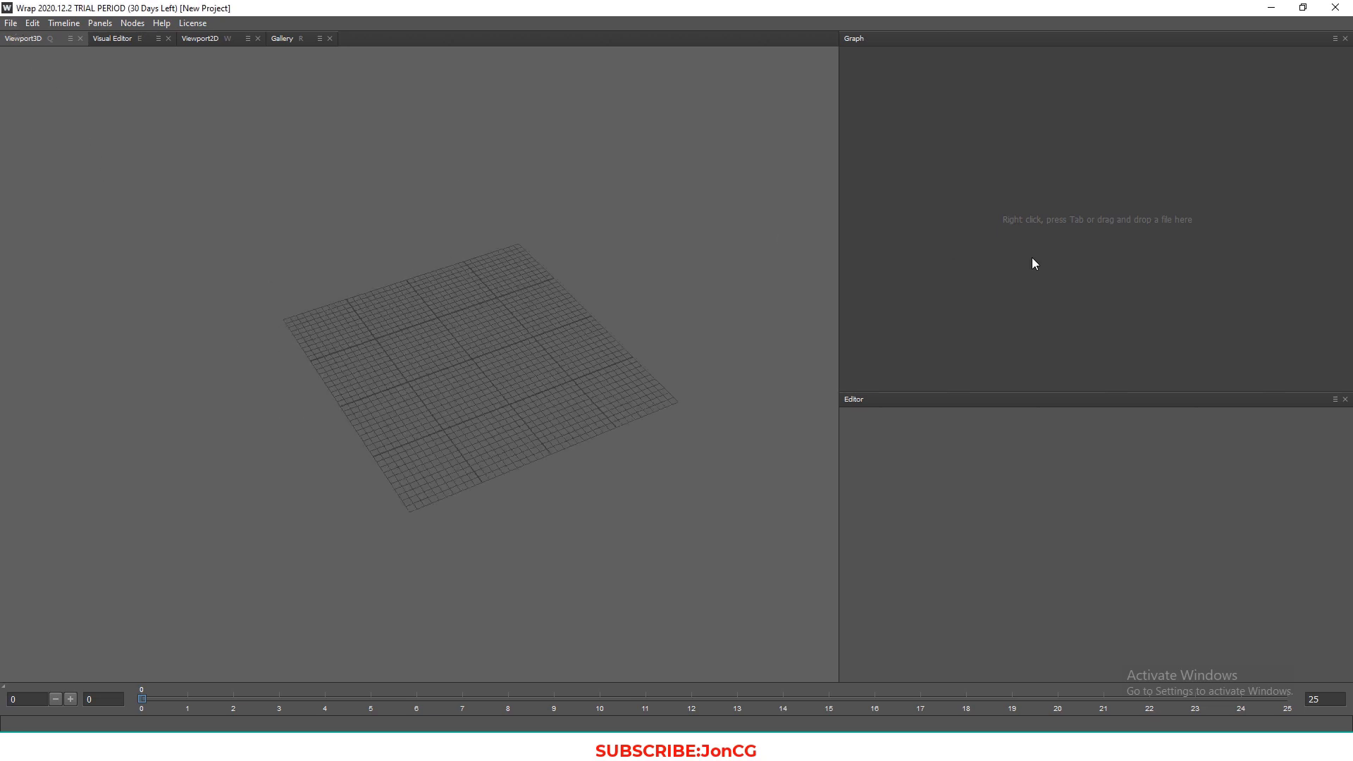
Add two LoadGeom nodes to the Wrap graph and place them side by side
{"action": "right_click", "coordinate": [1034, 191]}
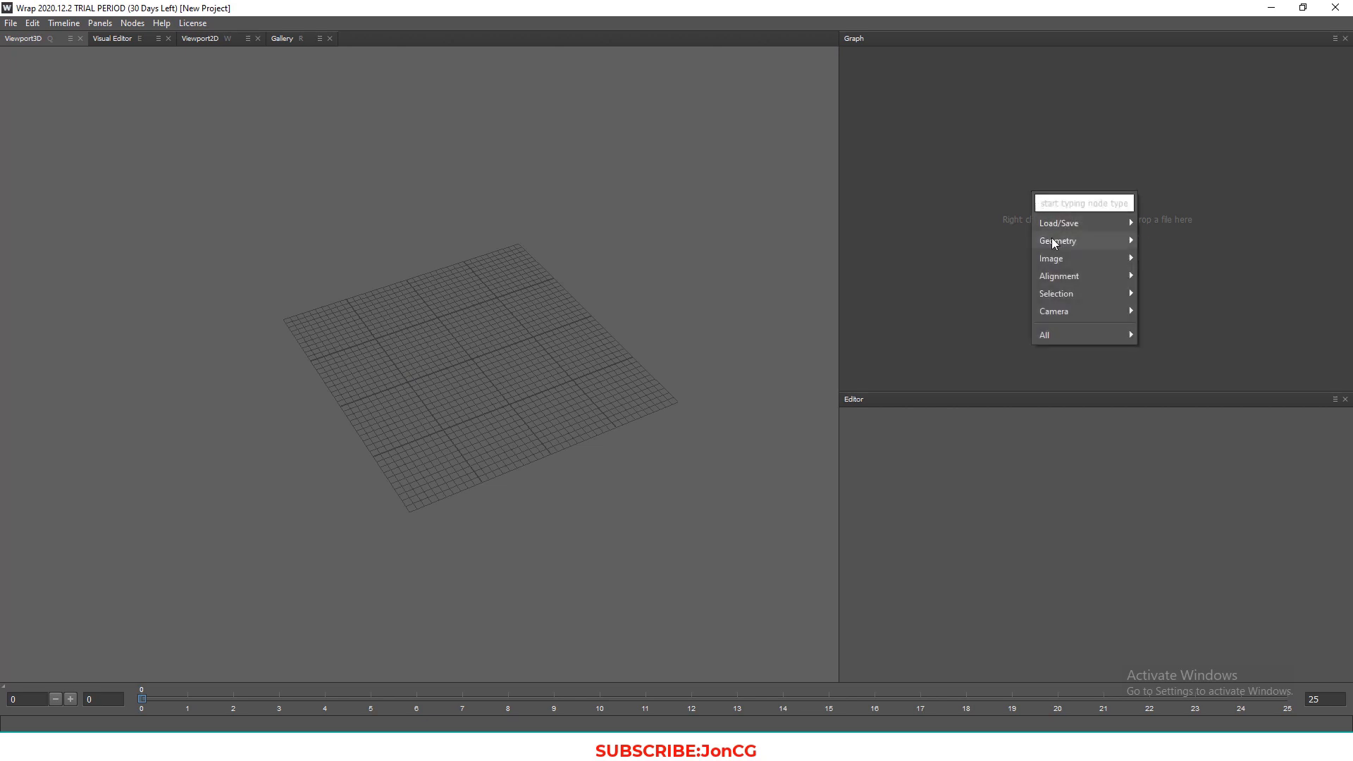
{"action": "mouse_move", "coordinate": [1056, 239]}
{"action": "mouse_move", "coordinate": [1100, 222]}
{"action": "left_click", "coordinate": [1176, 223]}
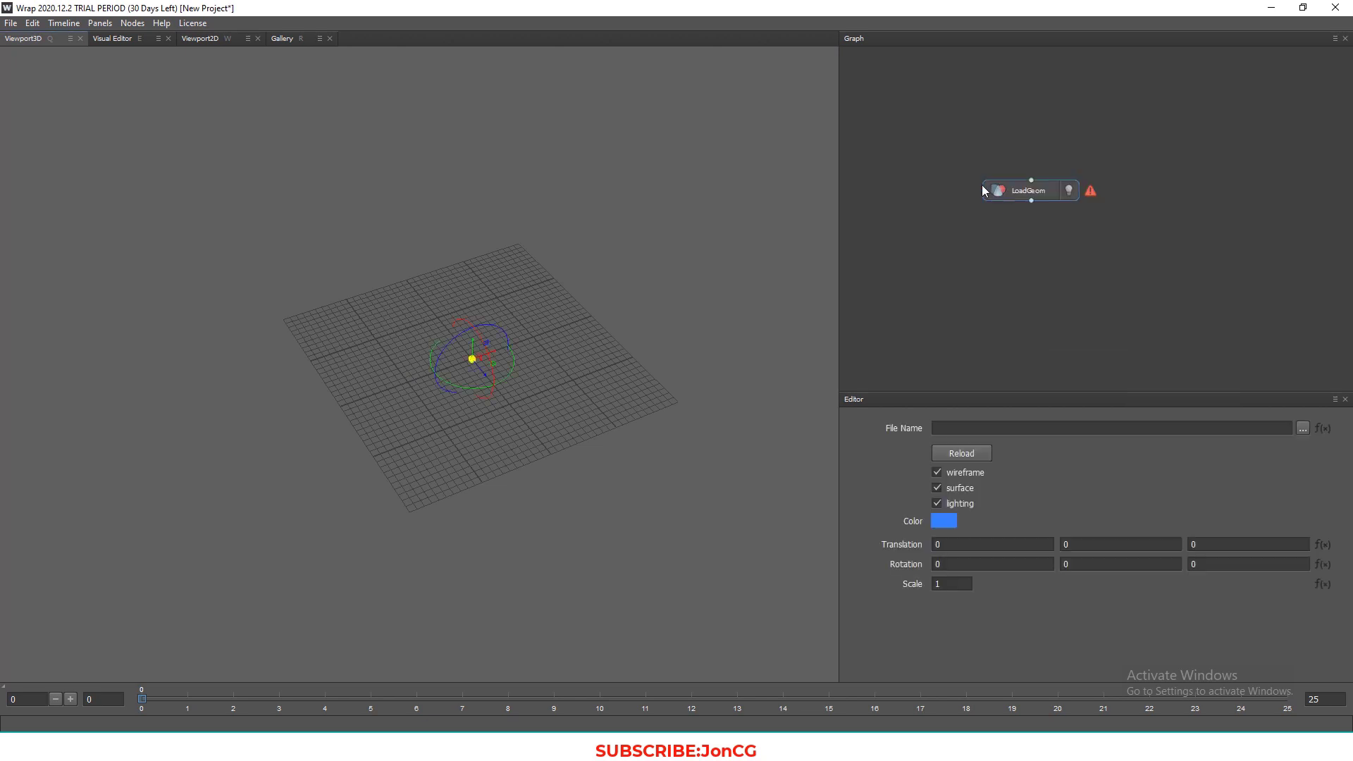
{"action": "left_click_drag", "start_coordinate": [1016, 192], "coordinate": [963, 152]}
{"action": "right_click", "coordinate": [1059, 213]}
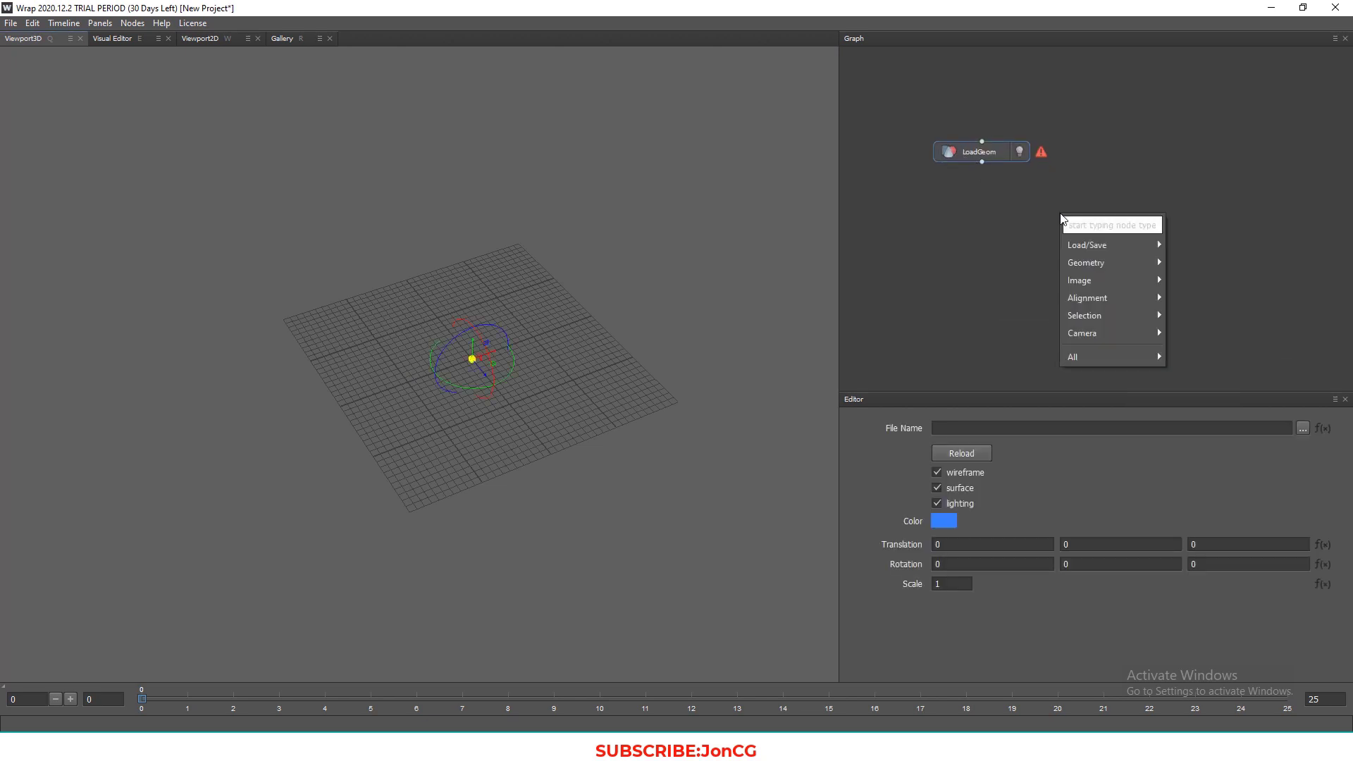
{"action": "mouse_move", "coordinate": [1087, 248]}
{"action": "left_click", "coordinate": [1207, 247]}
{"action": "left_click_drag", "start_coordinate": [1057, 211], "coordinate": [1148, 152]}
Rename the first LoadGeom node basemesh and the second one hipoly
{"action": "right_click", "coordinate": [991, 151]}
{"action": "left_click", "coordinate": [1034, 157]}
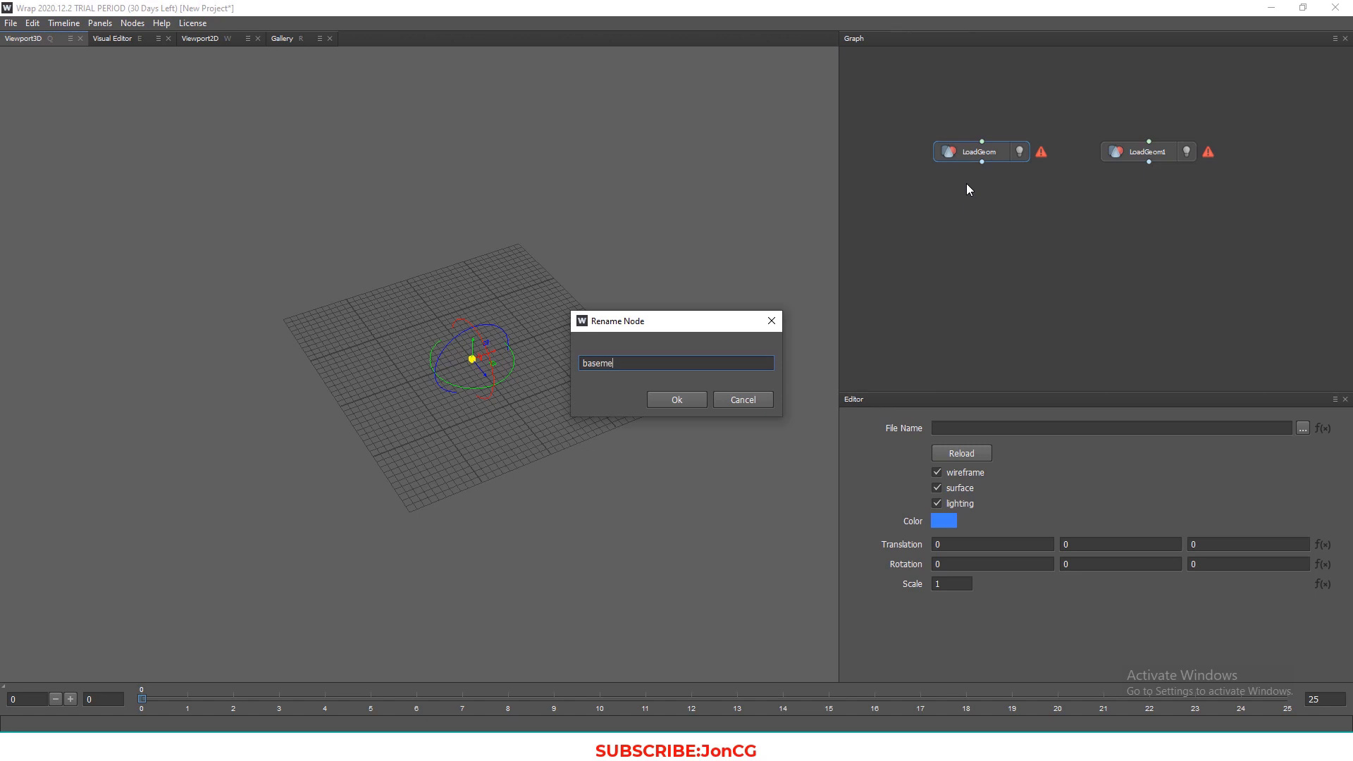
{"action": "key", "text": "Return"}
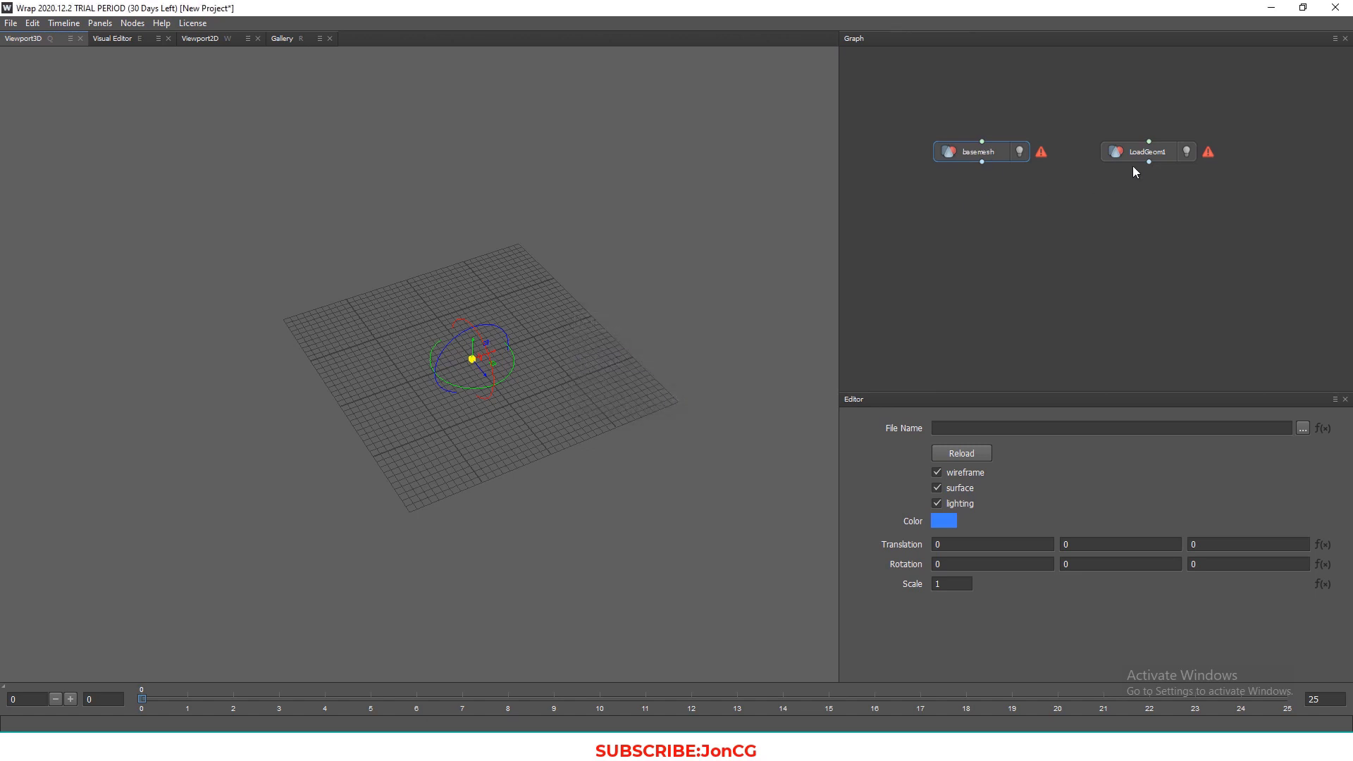
{"action": "right_click", "coordinate": [1156, 152]}
{"action": "left_click", "coordinate": [1207, 164]}
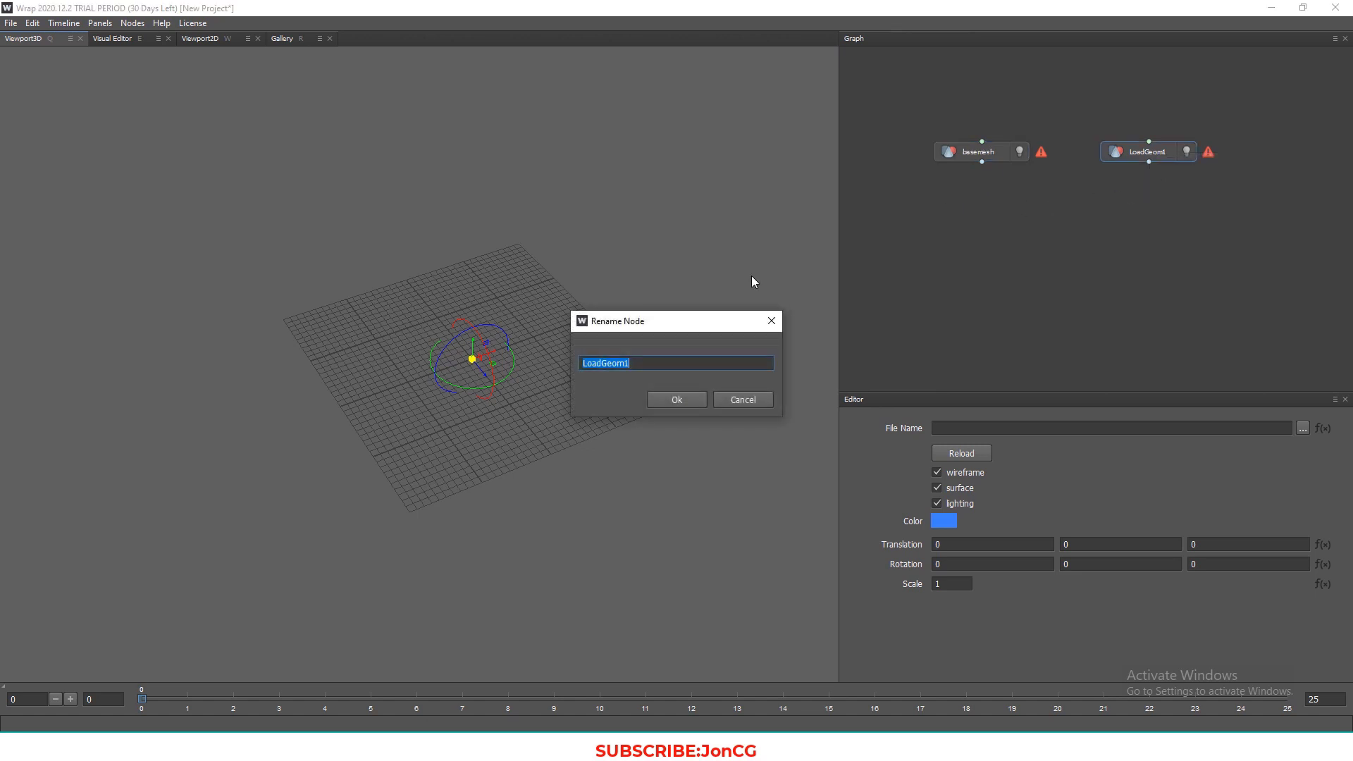
{"action": "type", "text": "hipoly"}
{"action": "left_click", "coordinate": [685, 399]}
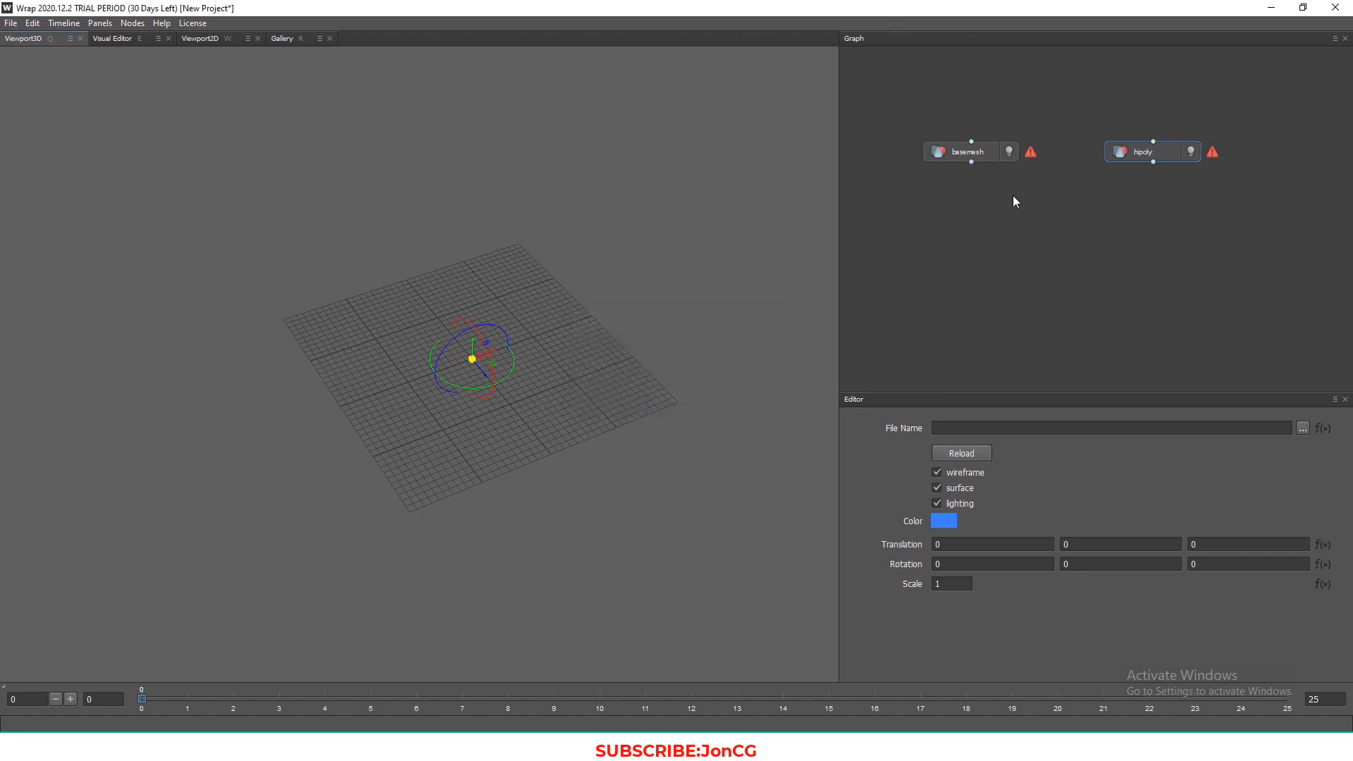
Load Basemesh.obj from K:\Dwarf\Obj into the basemesh node
{"action": "right_click", "coordinate": [1046, 231]}
{"action": "left_click", "coordinate": [980, 218]}
{"action": "left_click", "coordinate": [987, 151]}
{"action": "left_click", "coordinate": [1303, 428]}
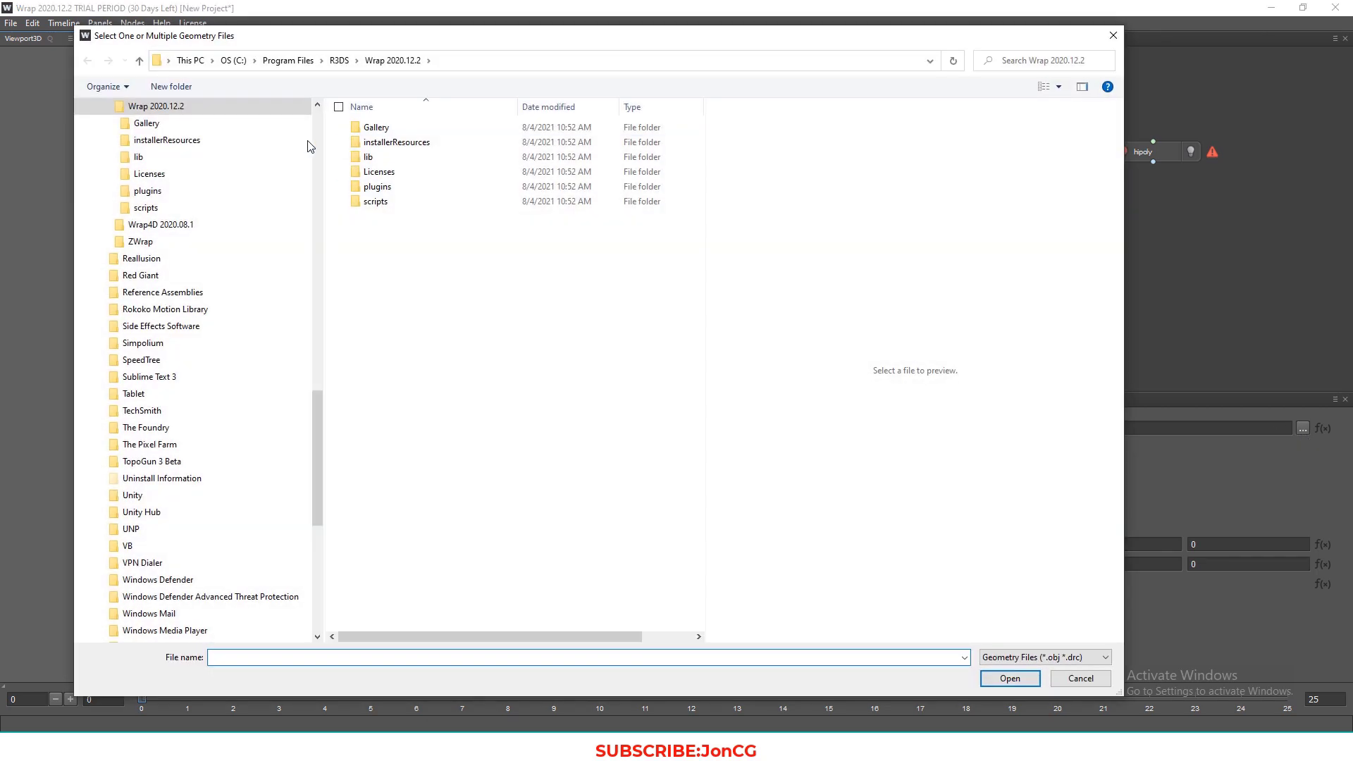
{"action": "left_click_drag", "start_coordinate": [318, 444], "coordinate": [332, 211]}
{"action": "scroll", "coordinate": [106, 200], "scroll_direction": "up", "scroll_amount": 1}
{"action": "left_click", "coordinate": [106, 197]}
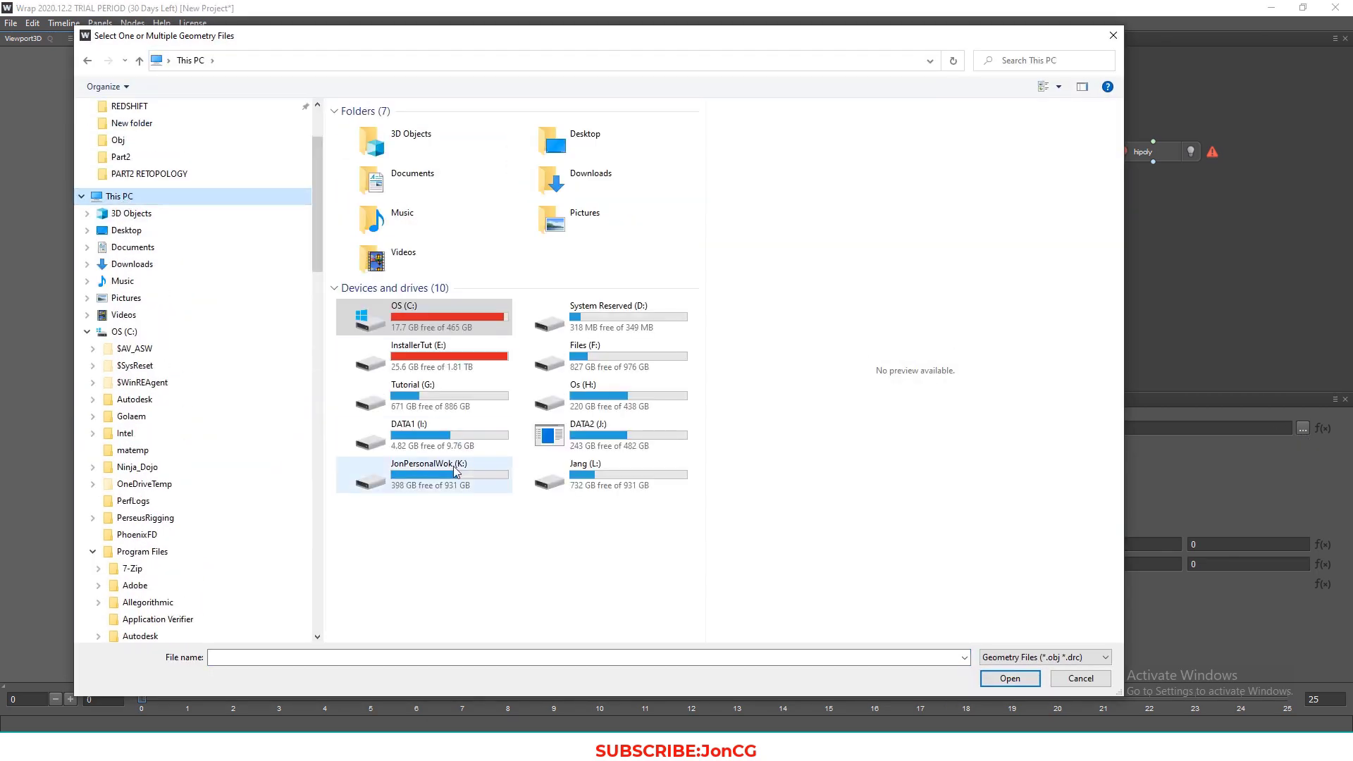
{"action": "double_click", "coordinate": [394, 380]}
{"action": "double_click", "coordinate": [376, 393]}
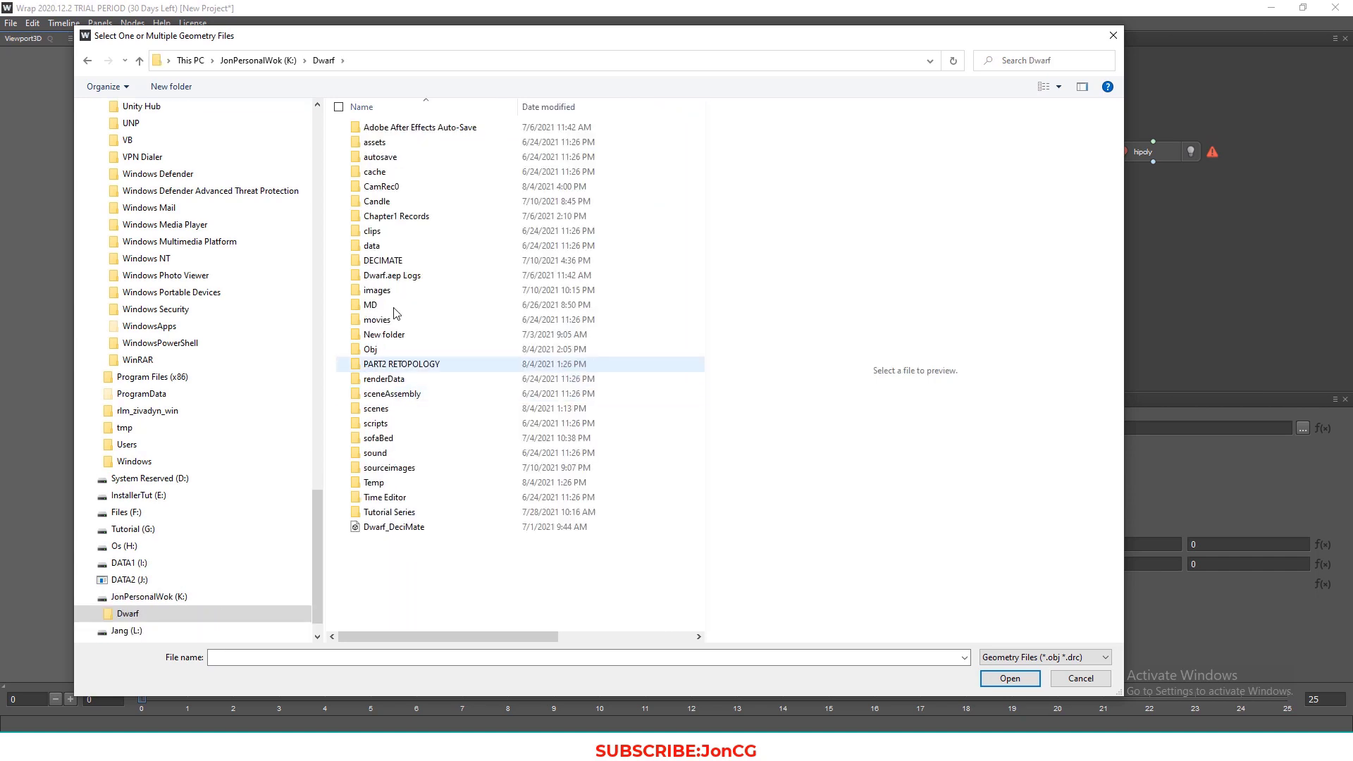
{"action": "double_click", "coordinate": [381, 349]}
{"action": "left_click", "coordinate": [372, 141]}
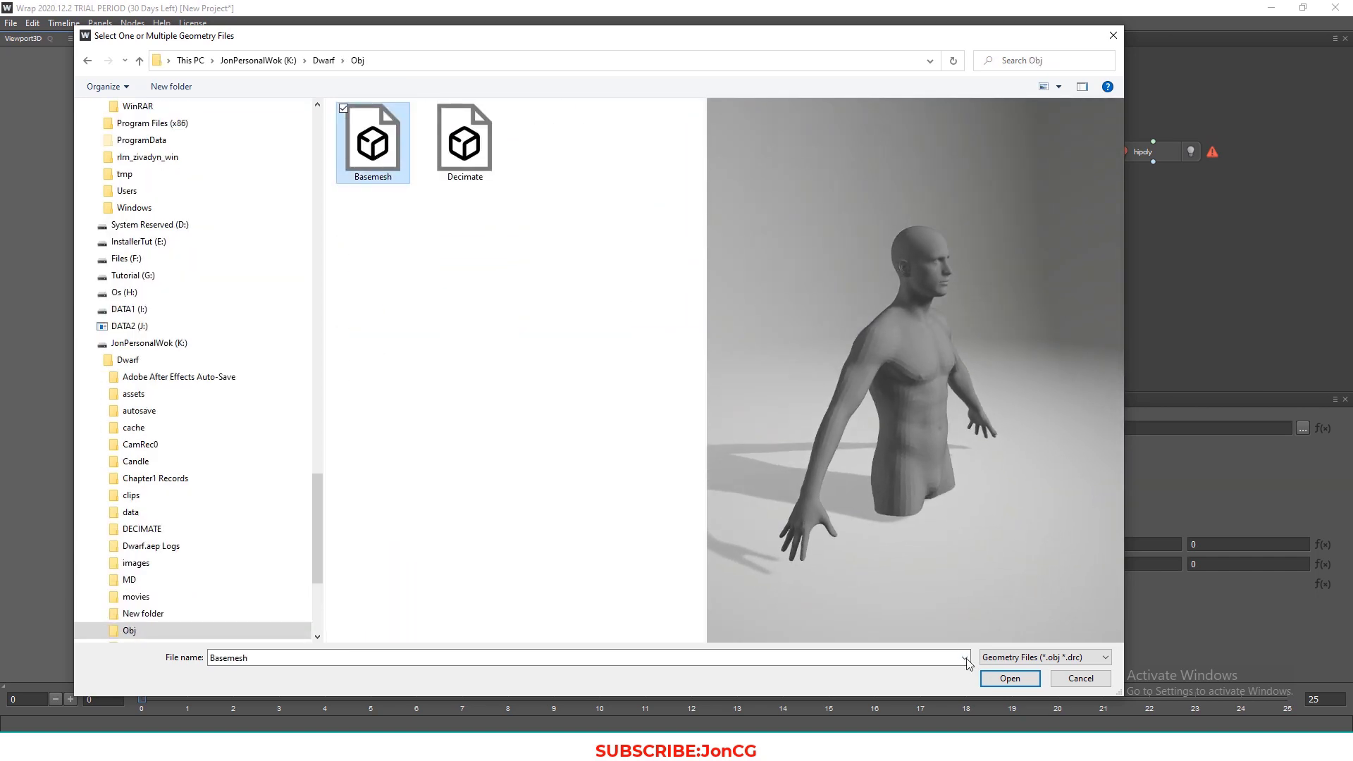
{"action": "left_click", "coordinate": [1010, 678]}
Load Decimate.obj from the same folder into the hipoly node and turn off its wireframe display
{"action": "left_click_drag", "start_coordinate": [457, 425], "coordinate": [459, 408], "text": "alt"}
{"action": "right_click_drag", "start_coordinate": [459, 408], "coordinate": [561, 476], "text": "alt"}
{"action": "middle_click_drag", "start_coordinate": [514, 456], "coordinate": [409, 454], "text": "alt"}
{"action": "right_click_drag", "start_coordinate": [408, 455], "coordinate": [490, 492], "text": "alt"}
{"action": "left_click_drag", "start_coordinate": [489, 493], "coordinate": [989, 407], "text": "alt"}
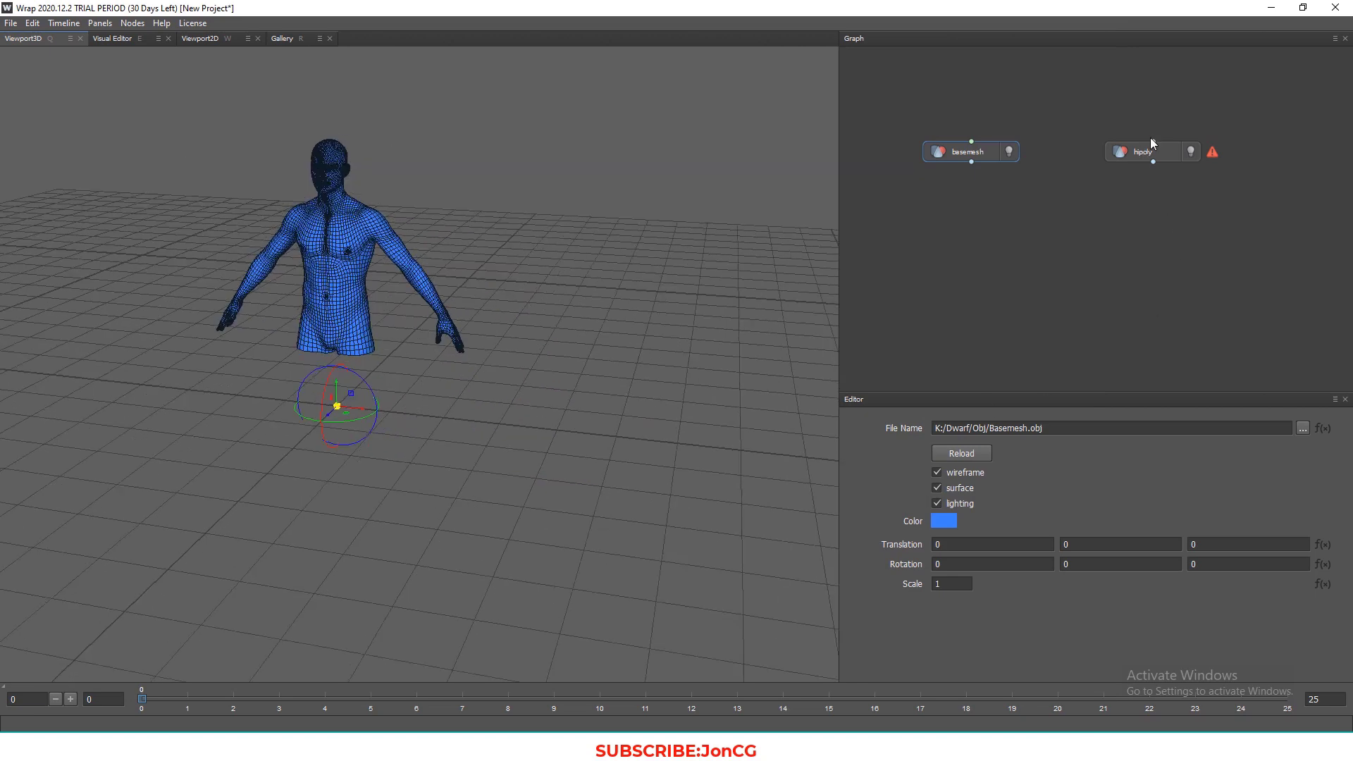
{"action": "left_click", "coordinate": [1175, 146]}
{"action": "left_click", "coordinate": [1304, 431]}
{"action": "left_click", "coordinate": [462, 150]}
{"action": "left_click", "coordinate": [1010, 678]}
{"action": "left_click", "coordinate": [937, 472]}
Add a SelectPointPairs node below the two geometry nodes and connect basemesh and hipoly to its inputs
{"action": "scroll", "coordinate": [515, 366], "scroll_direction": "up", "scroll_amount": 5}
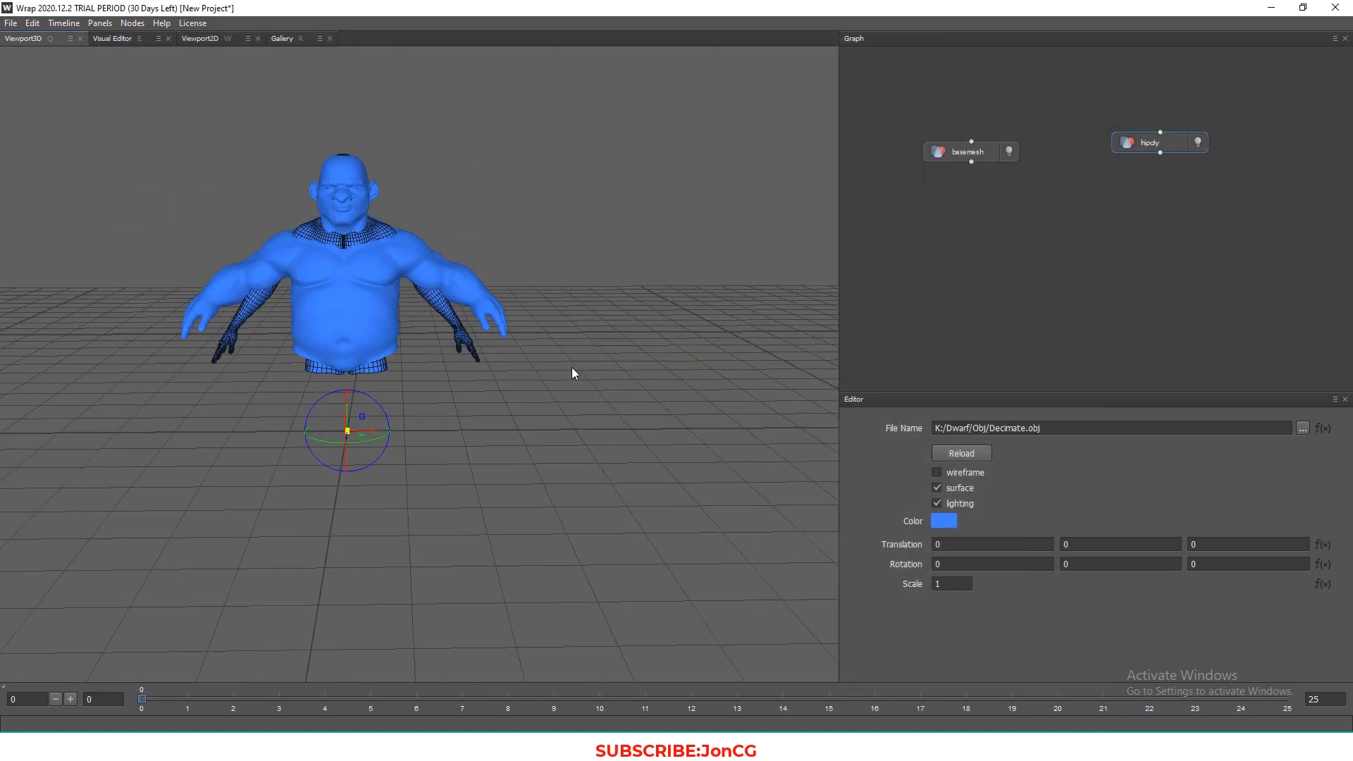
{"action": "left_click_drag", "start_coordinate": [523, 380], "coordinate": [597, 451]}
{"action": "left_click_drag", "start_coordinate": [984, 152], "coordinate": [994, 133]}
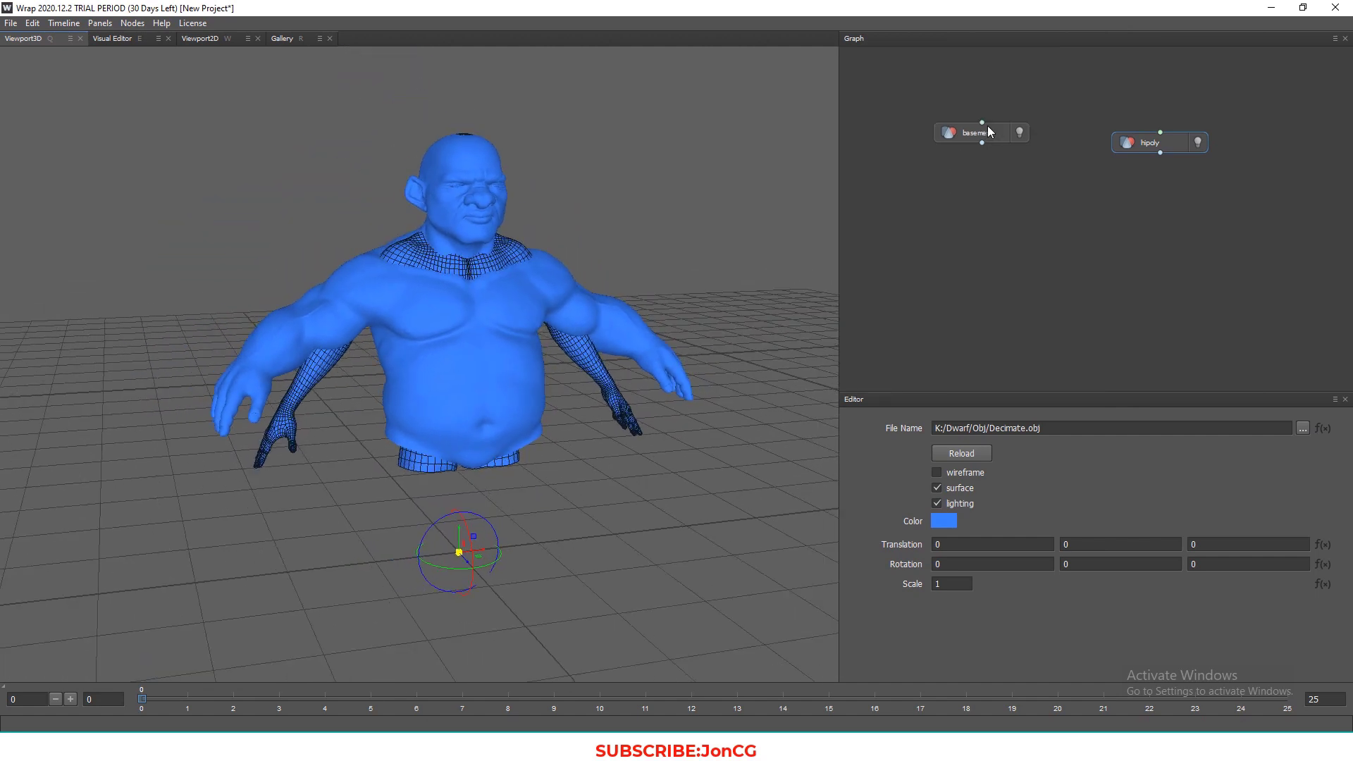
{"action": "right_click", "coordinate": [1073, 207]}
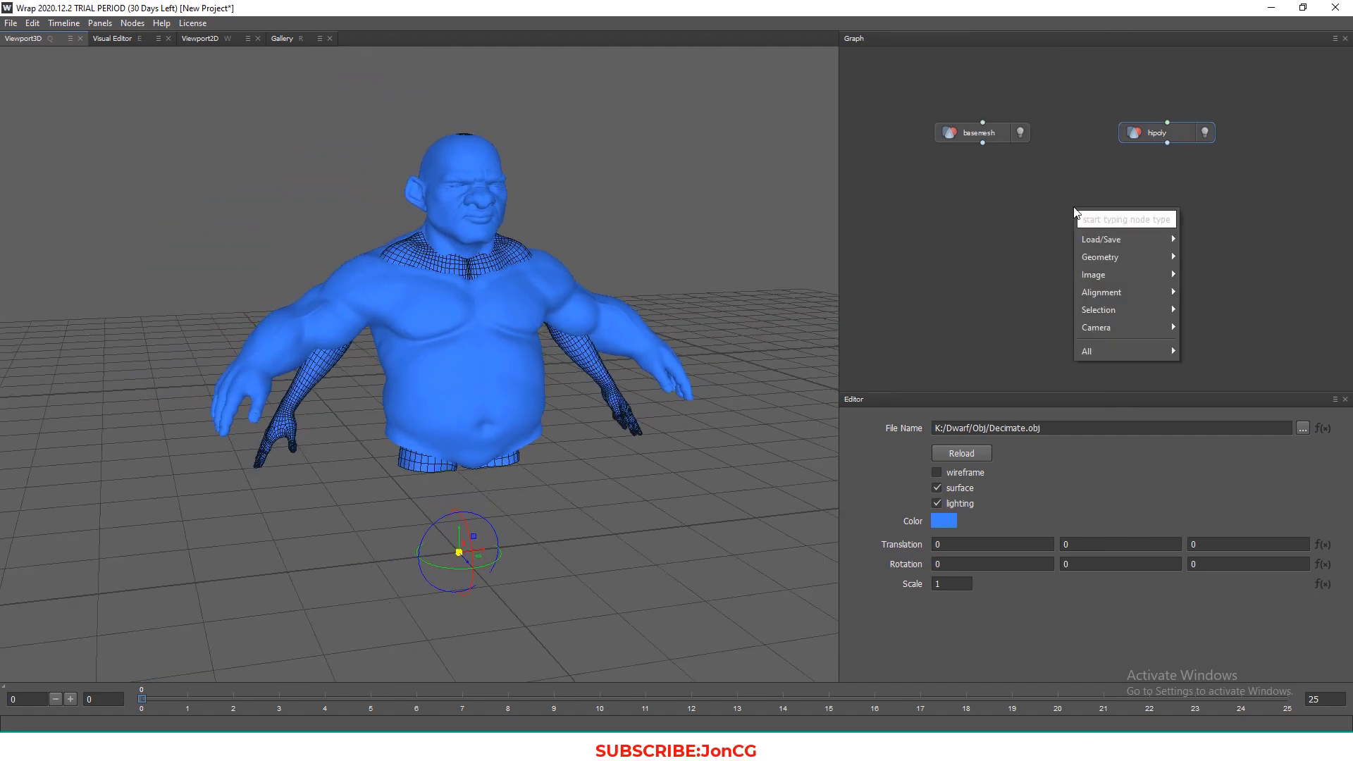
{"action": "mouse_move", "coordinate": [1090, 239]}
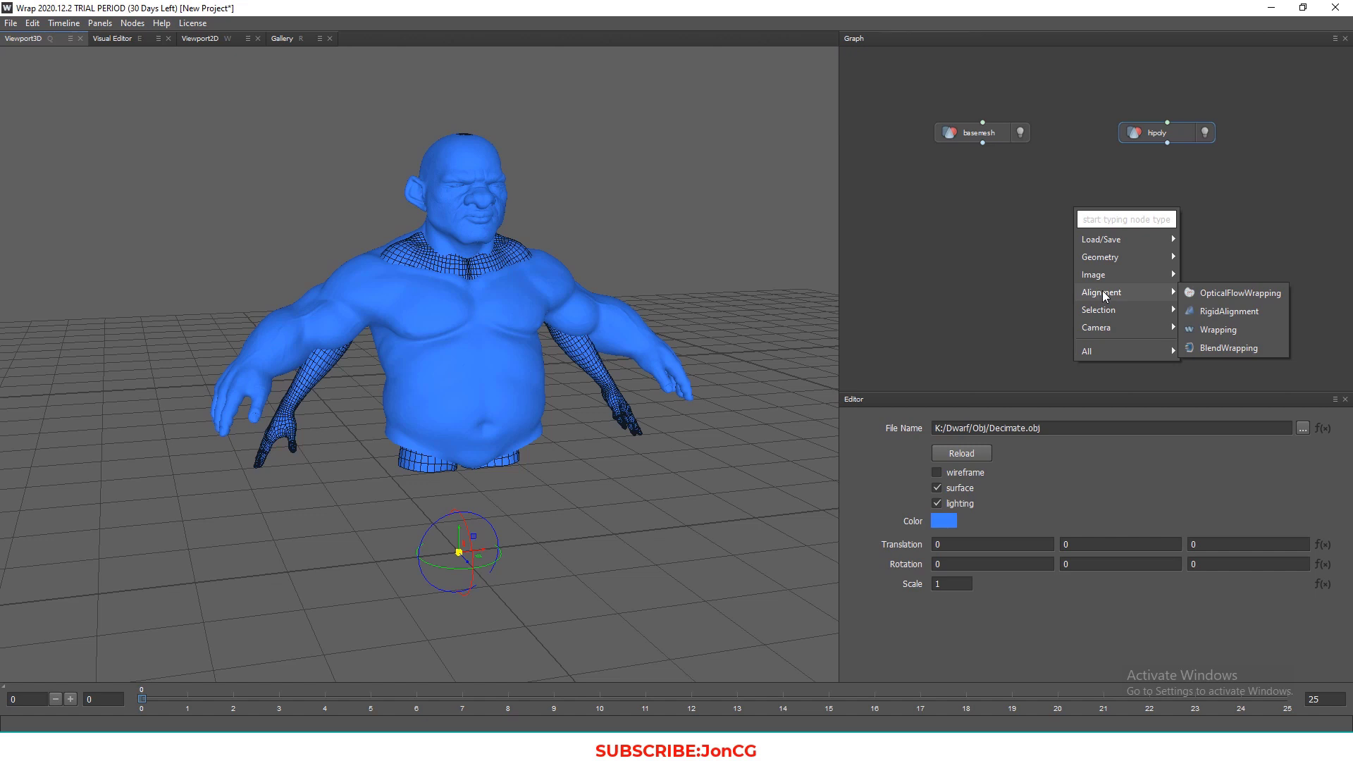
{"action": "mouse_move", "coordinate": [1114, 310]}
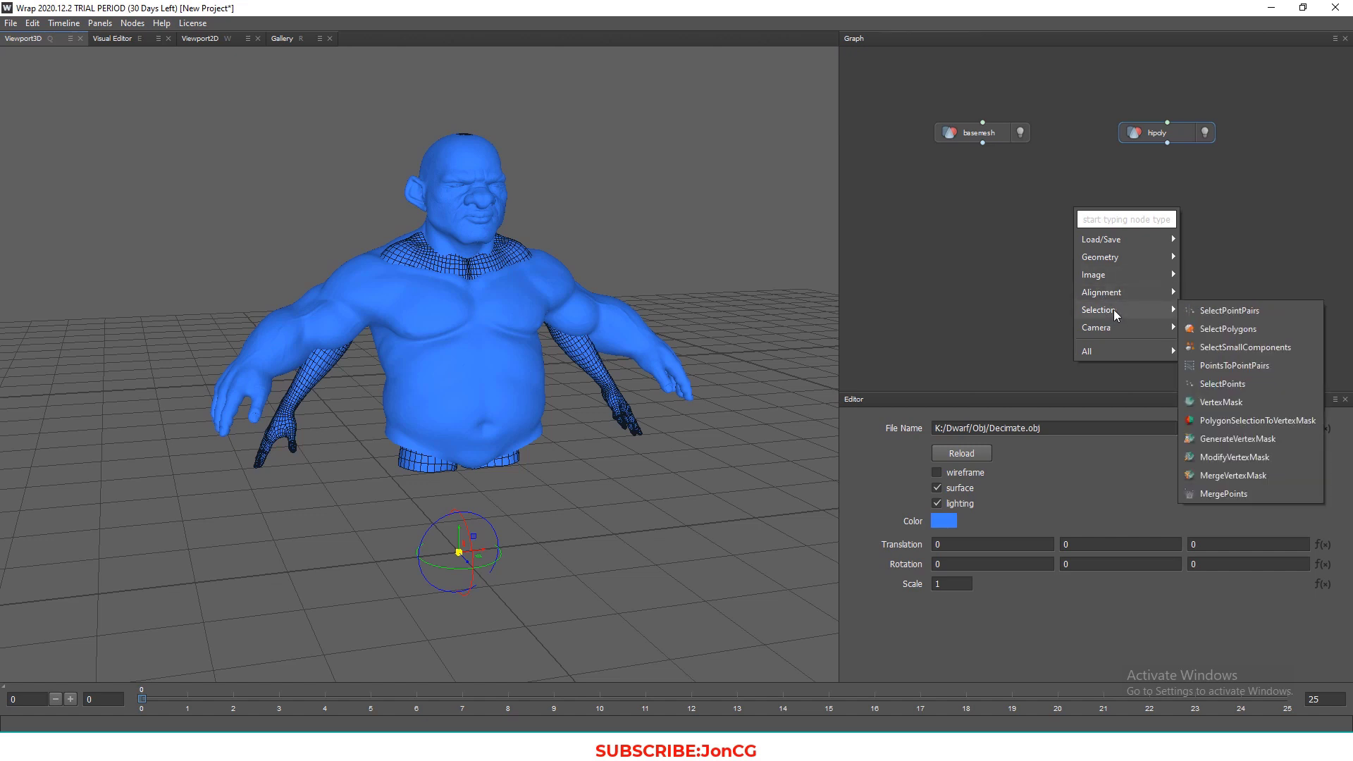
{"action": "left_click", "coordinate": [1220, 312]}
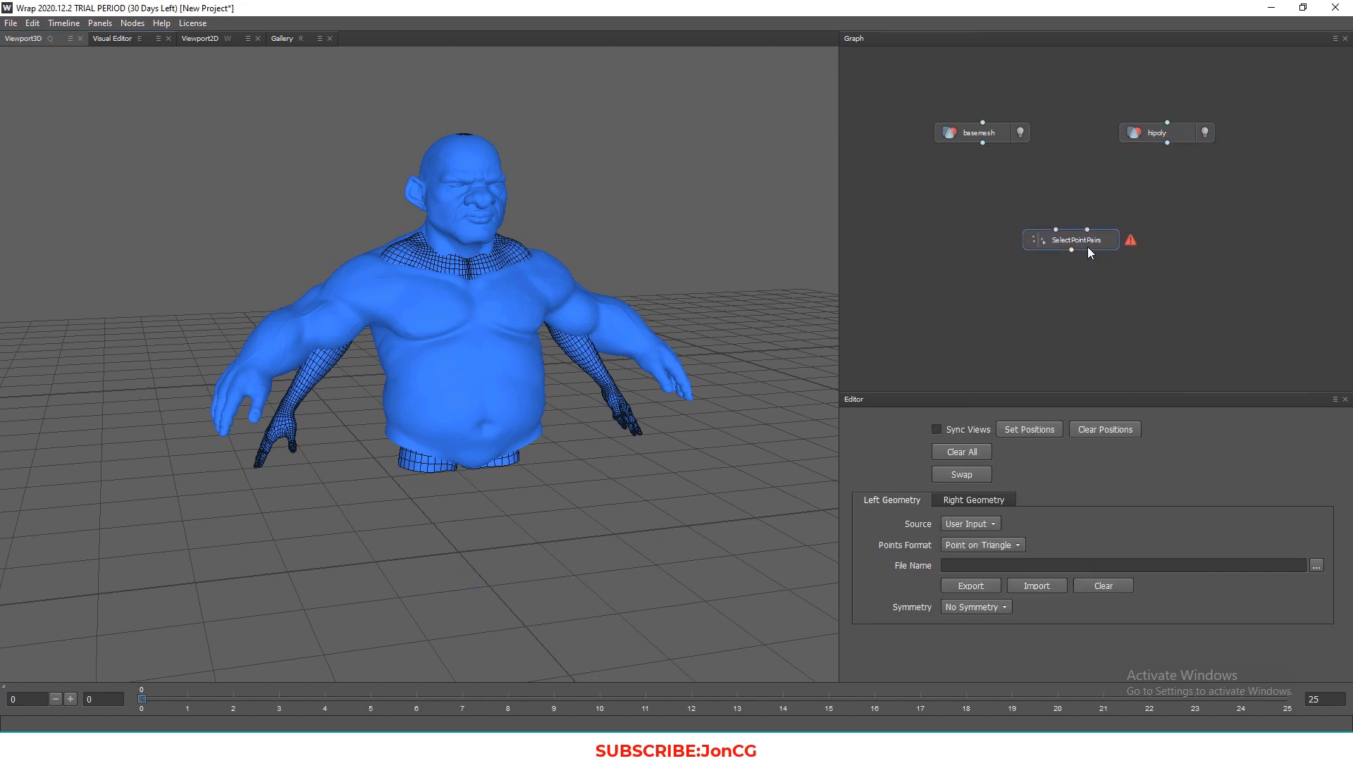
{"action": "left_click_drag", "start_coordinate": [982, 143], "coordinate": [1088, 230]}
{"action": "left_click_drag", "start_coordinate": [1072, 245], "coordinate": [1086, 254]}
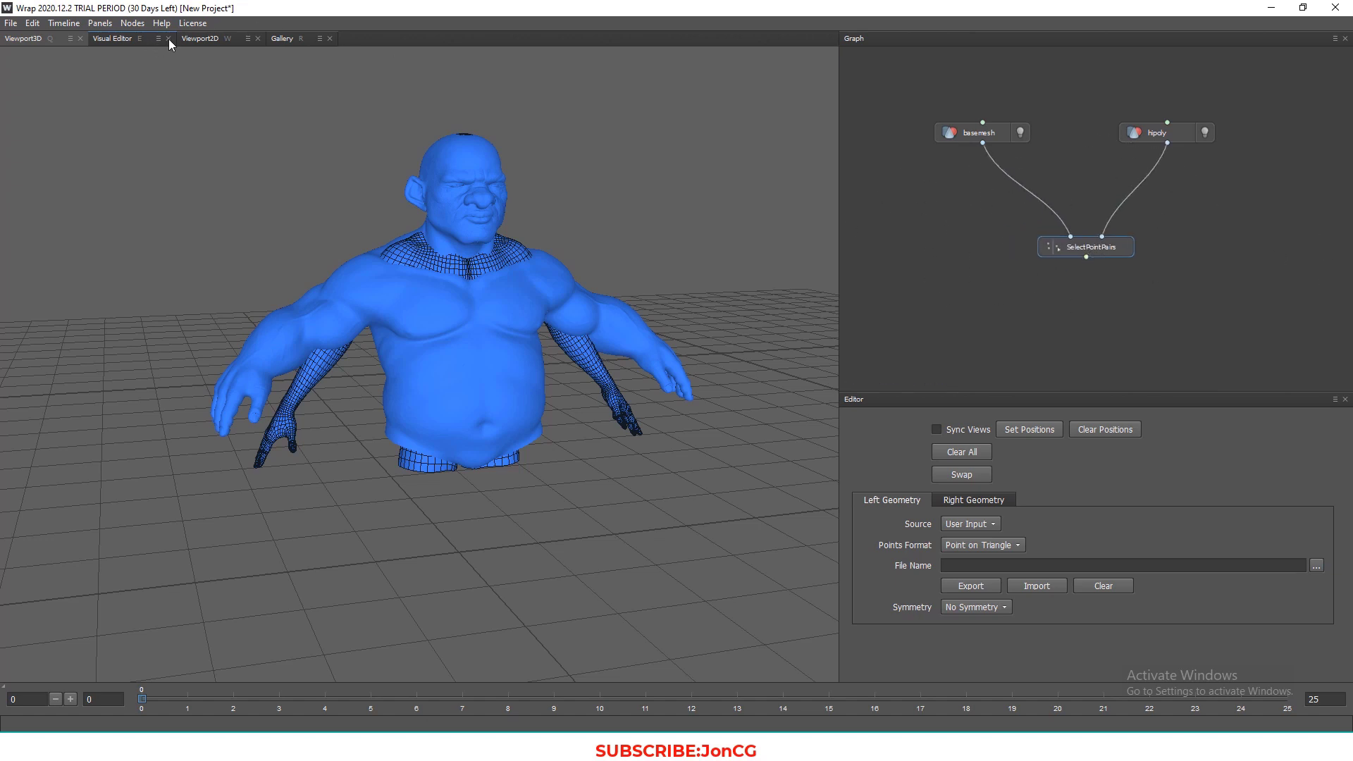
Show both meshes side by side in the Visual Editor and enable Sync Views
{"action": "left_click", "coordinate": [117, 41]}
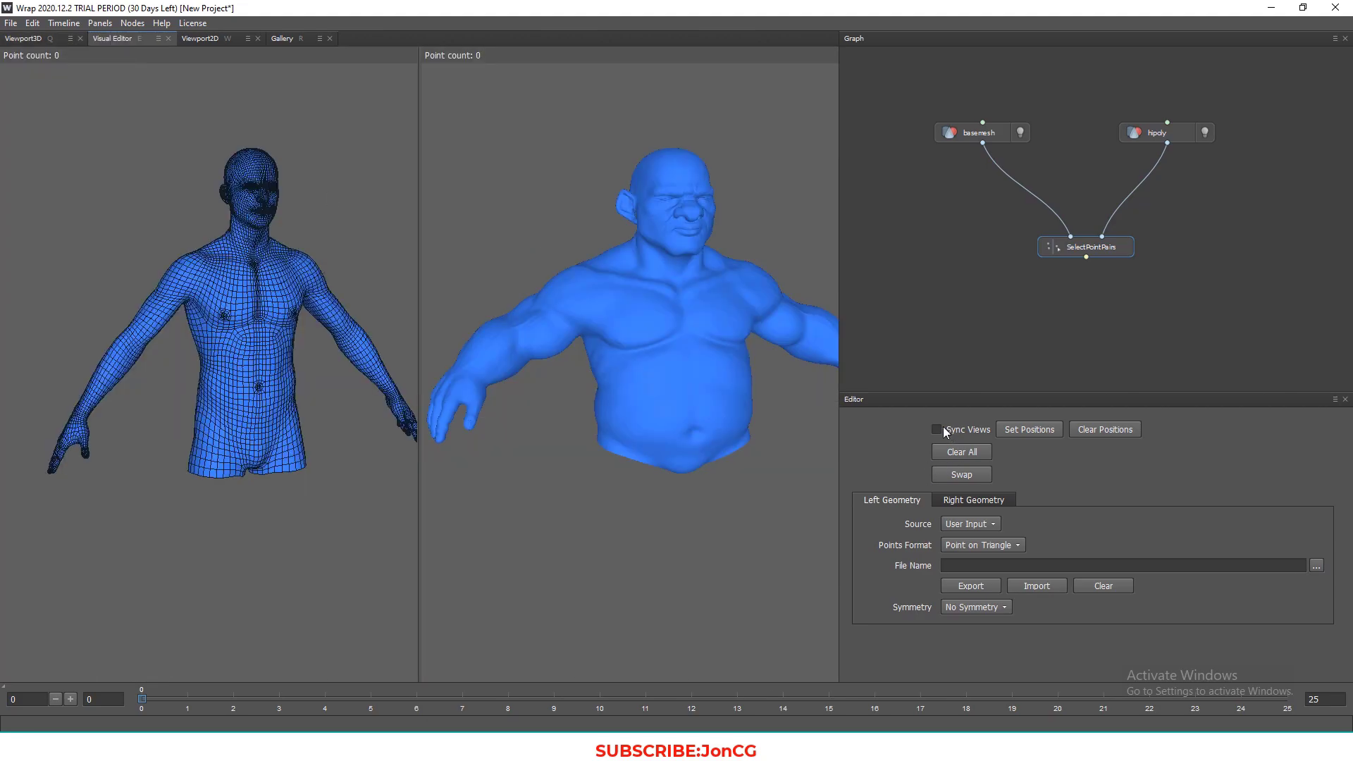
{"action": "scroll", "coordinate": [400, 456], "scroll_direction": "up", "scroll_amount": 7}
{"action": "scroll", "coordinate": [398, 455], "scroll_direction": "down", "scroll_amount": 6}
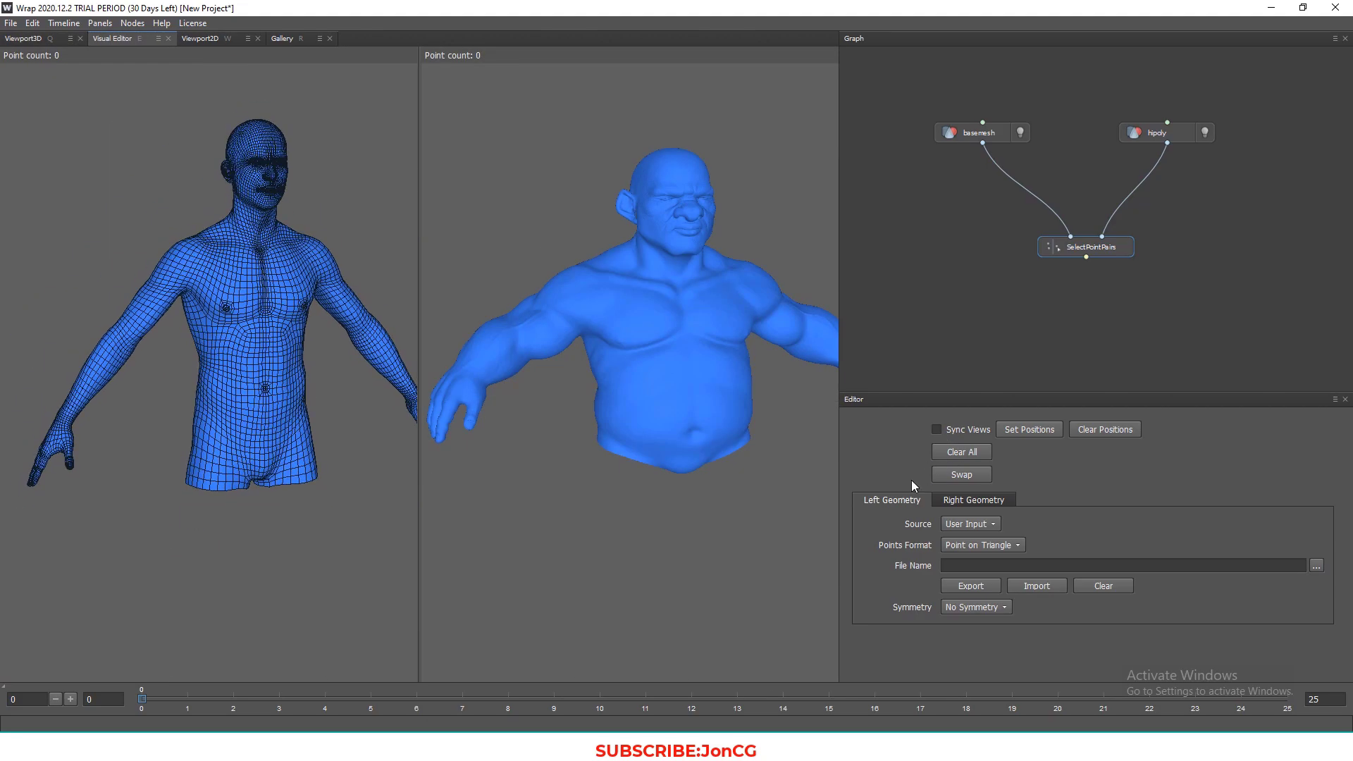
{"action": "left_click", "coordinate": [936, 430]}
Set the point symmetry to X for both the left and the right geometry
{"action": "scroll", "coordinate": [163, 323], "scroll_direction": "up", "scroll_amount": 5}
{"action": "middle_click_drag", "start_coordinate": [162, 322], "coordinate": [225, 479], "text": "alt"}
{"action": "left_click_drag", "start_coordinate": [225, 479], "coordinate": [196, 404], "text": "alt"}
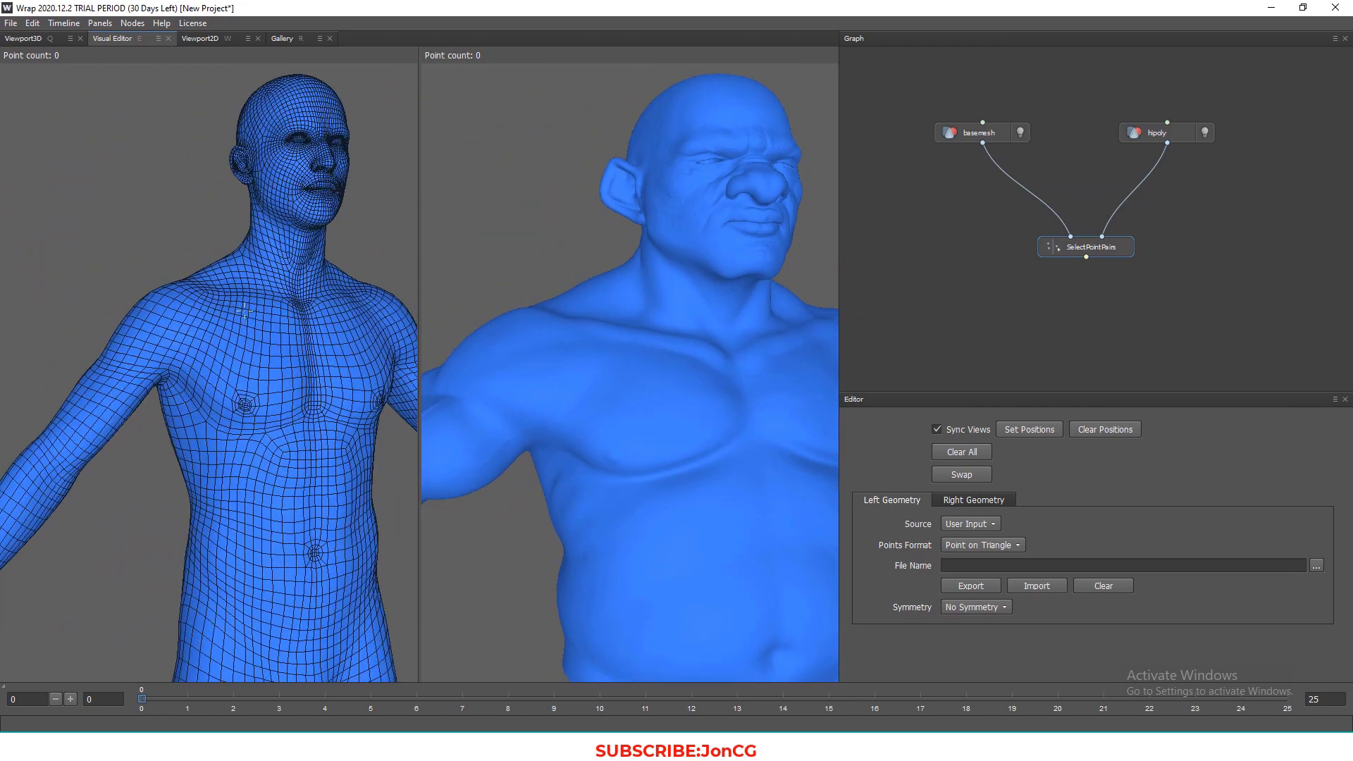
{"action": "middle_click_drag", "start_coordinate": [243, 318], "coordinate": [238, 479], "text": "alt"}
{"action": "scroll", "coordinate": [282, 423], "scroll_direction": "up", "scroll_amount": 3}
{"action": "middle_click_drag", "start_coordinate": [388, 363], "coordinate": [321, 397], "text": "alt"}
{"action": "scroll", "coordinate": [320, 396], "scroll_direction": "up", "scroll_amount": 5}
{"action": "left_click_drag", "start_coordinate": [320, 397], "coordinate": [350, 442]}
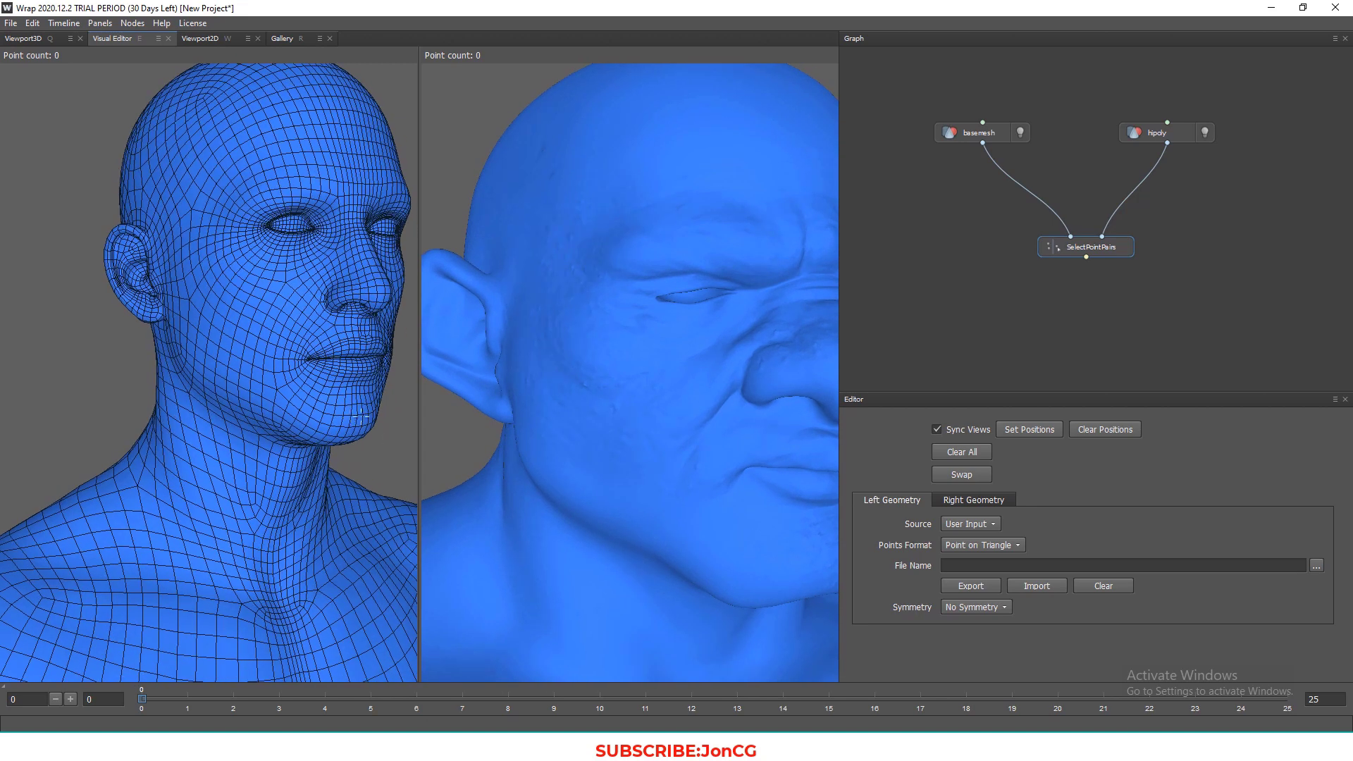
{"action": "left_click", "coordinate": [970, 606]}
{"action": "left_click", "coordinate": [953, 643]}
{"action": "left_click", "coordinate": [969, 501]}
{"action": "left_click", "coordinate": [970, 607]}
{"action": "left_click", "coordinate": [953, 644]}
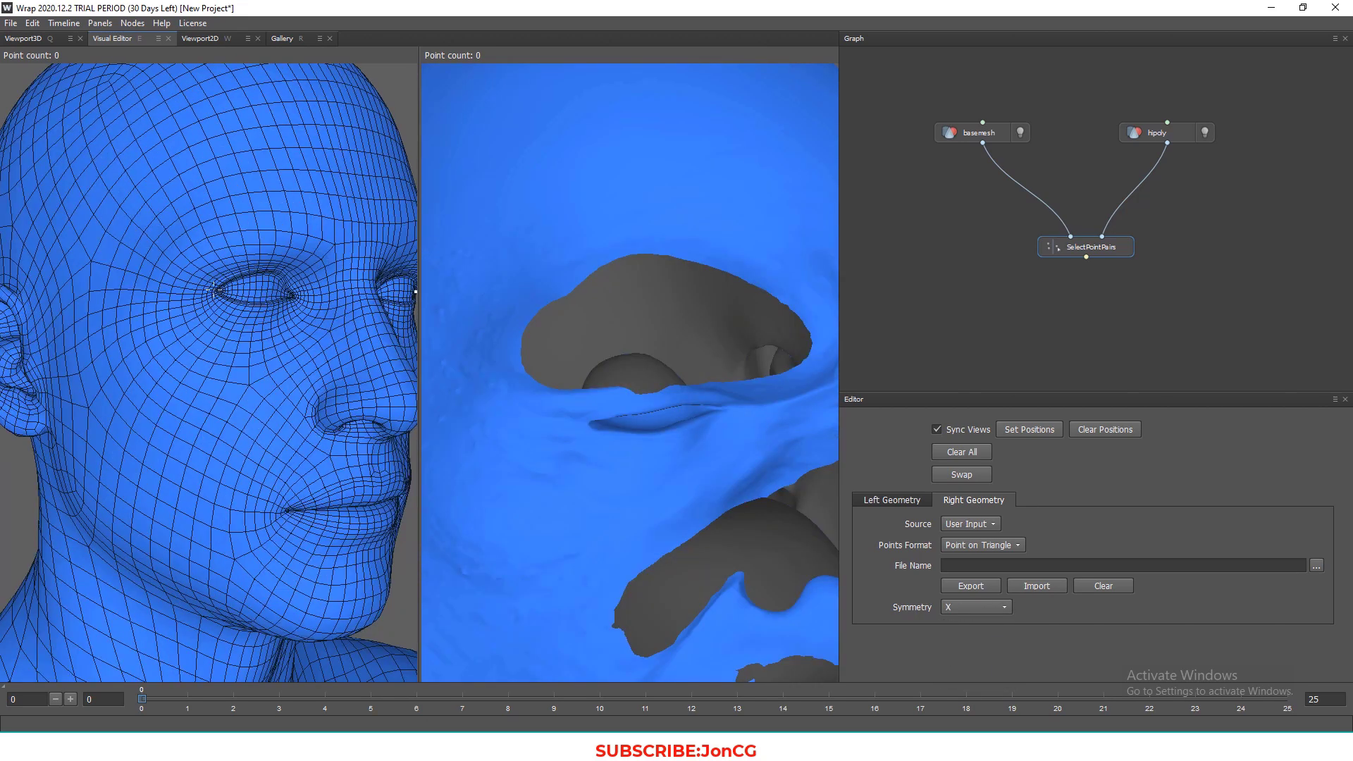
Place matching point pairs at the eye corners and the upper and lower eyelids of both heads
{"action": "scroll", "coordinate": [214, 289], "scroll_direction": "down", "scroll_amount": 3}
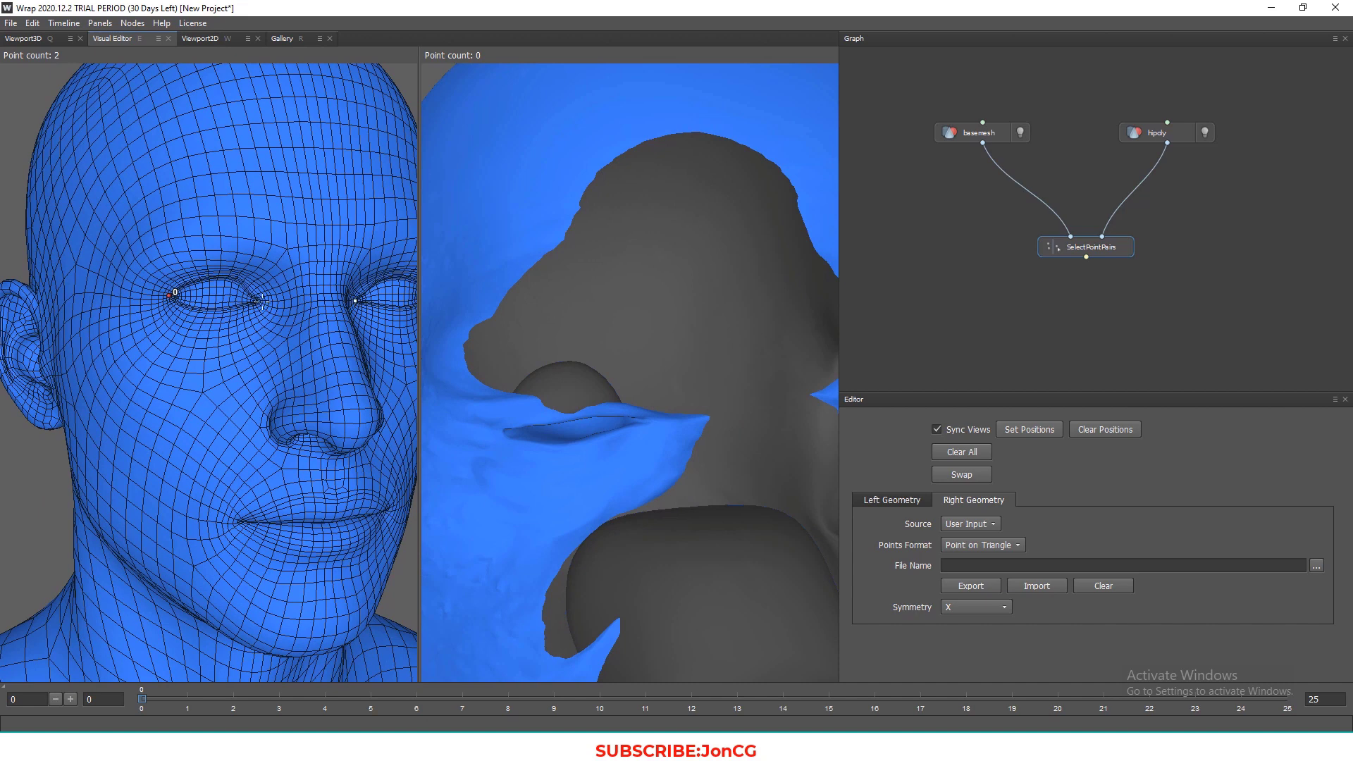
{"action": "scroll", "coordinate": [562, 423], "scroll_direction": "up", "scroll_amount": 3}
{"action": "scroll", "coordinate": [562, 423], "scroll_direction": "down", "scroll_amount": 5}
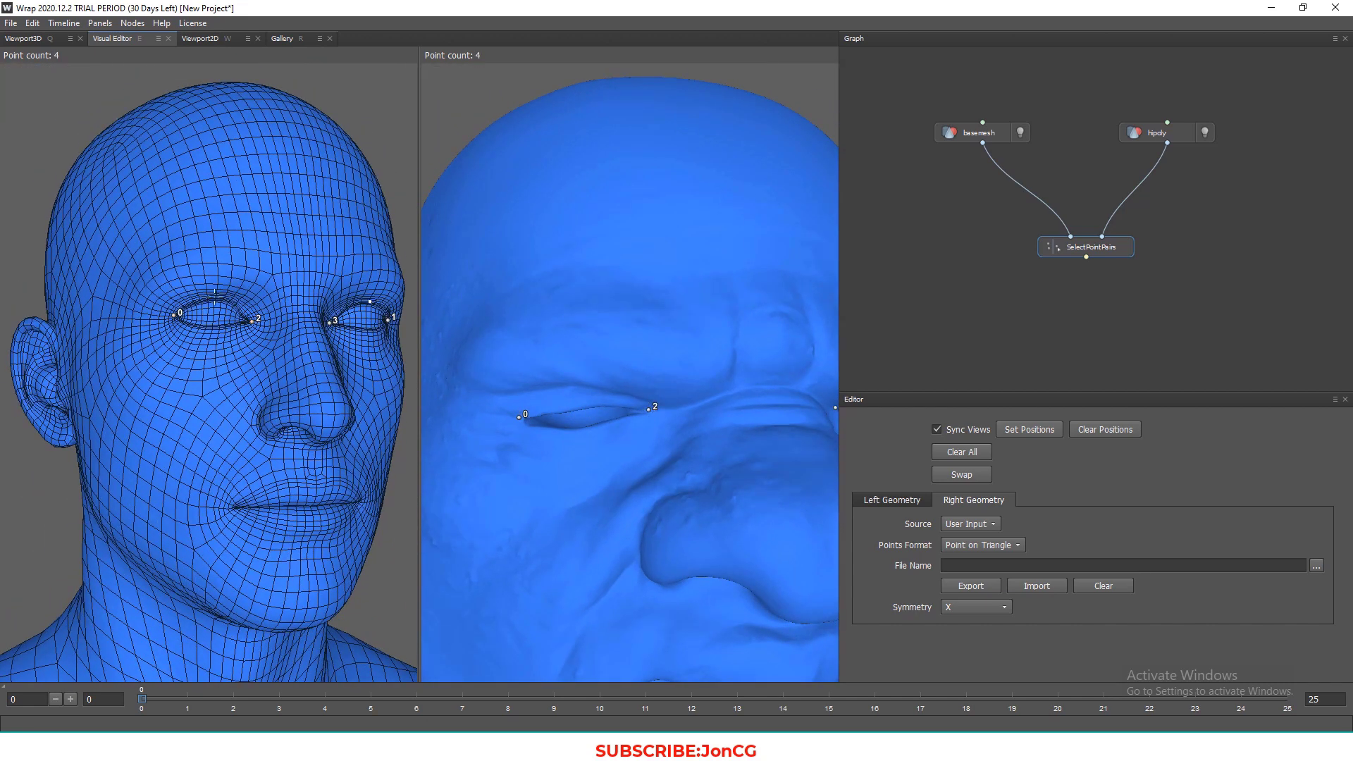
{"action": "scroll", "coordinate": [214, 295], "scroll_direction": "up", "scroll_amount": 2}
{"action": "scroll", "coordinate": [218, 290], "scroll_direction": "up", "scroll_amount": 2}
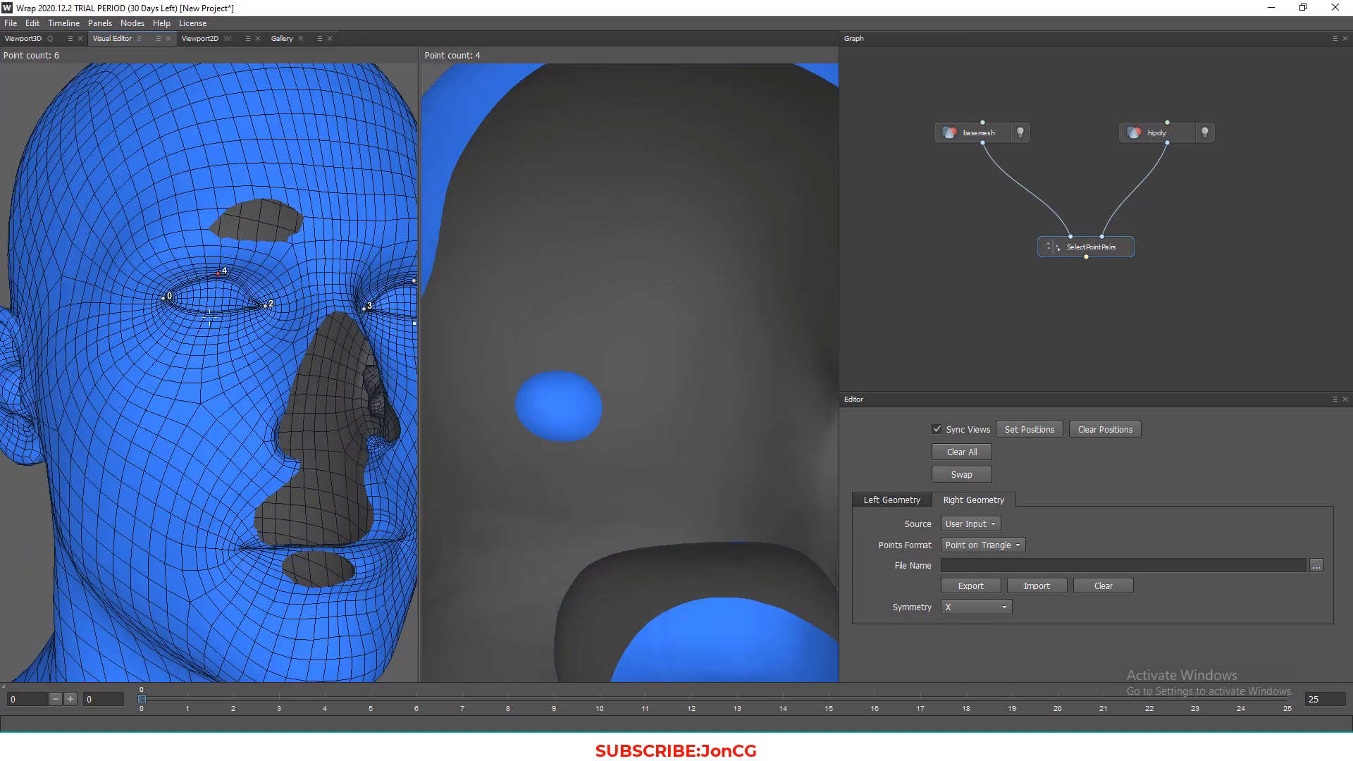
{"action": "left_click", "coordinate": [212, 312]}
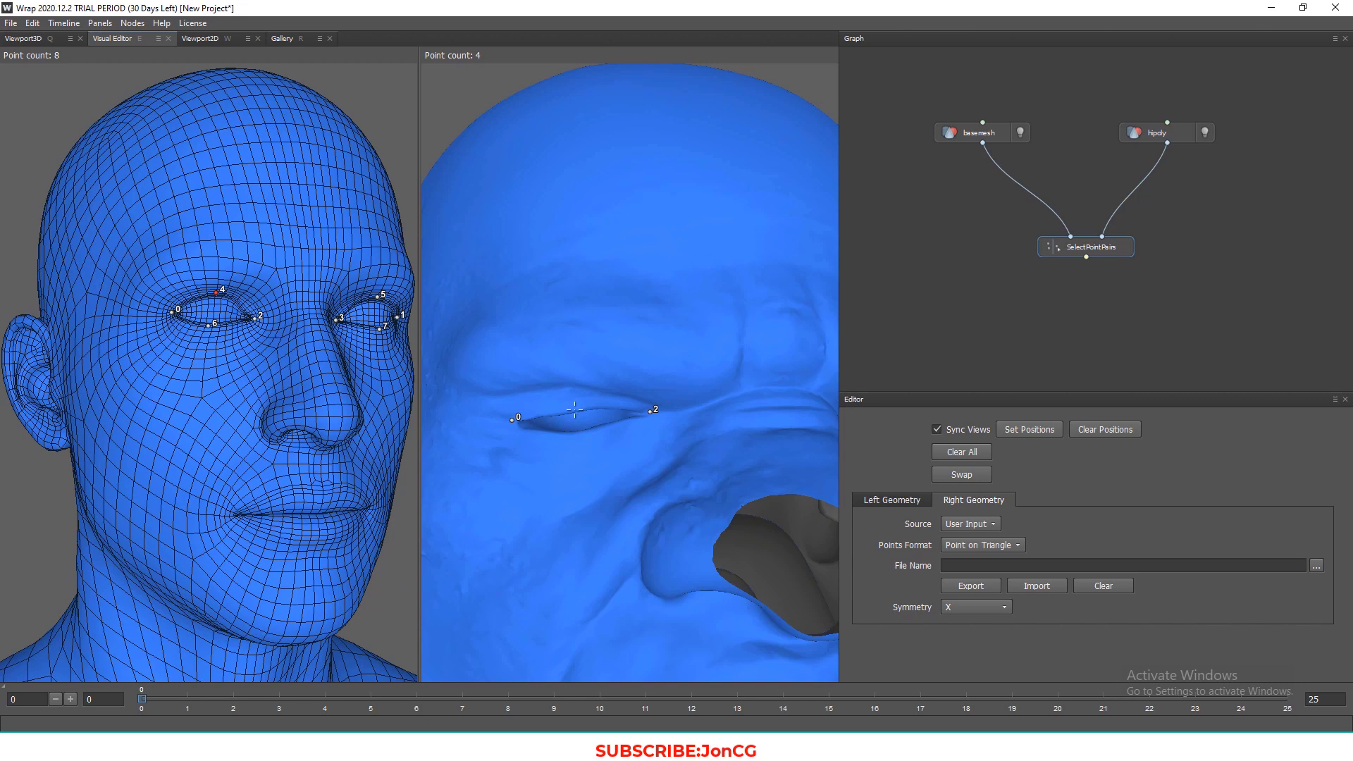
{"action": "scroll", "coordinate": [218, 431], "scroll_direction": "down", "scroll_amount": 3}
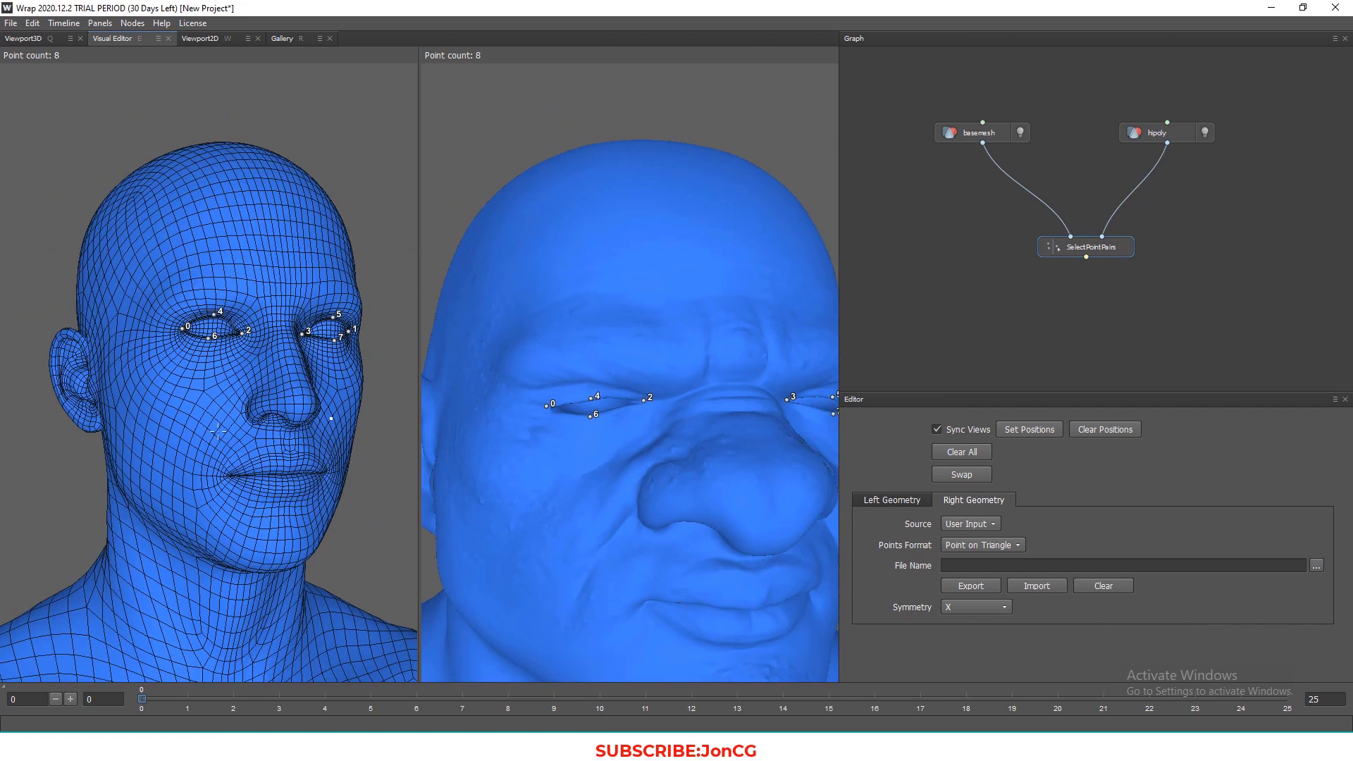
Place a matching point pair beside the nostril on both faces
{"action": "left_click_drag", "start_coordinate": [218, 431], "coordinate": [249, 416]}
{"action": "left_click", "coordinate": [233, 409]}
{"action": "left_click", "coordinate": [655, 508]}
Place matching point pairs at the outer and inner ends of the eyebrow on both meshes
{"action": "left_click_drag", "start_coordinate": [242, 475], "coordinate": [210, 460]}
{"action": "left_click", "coordinate": [209, 317]}
{"action": "left_click", "coordinate": [376, 318]}
{"action": "left_click_drag", "start_coordinate": [278, 355], "coordinate": [232, 356]}
{"action": "middle_click_drag", "start_coordinate": [282, 352], "coordinate": [215, 353]}
{"action": "left_click", "coordinate": [227, 323]}
{"action": "left_click_drag", "start_coordinate": [444, 381], "coordinate": [525, 392]}
{"action": "left_click", "coordinate": [502, 389]}
{"action": "left_click", "coordinate": [694, 424]}
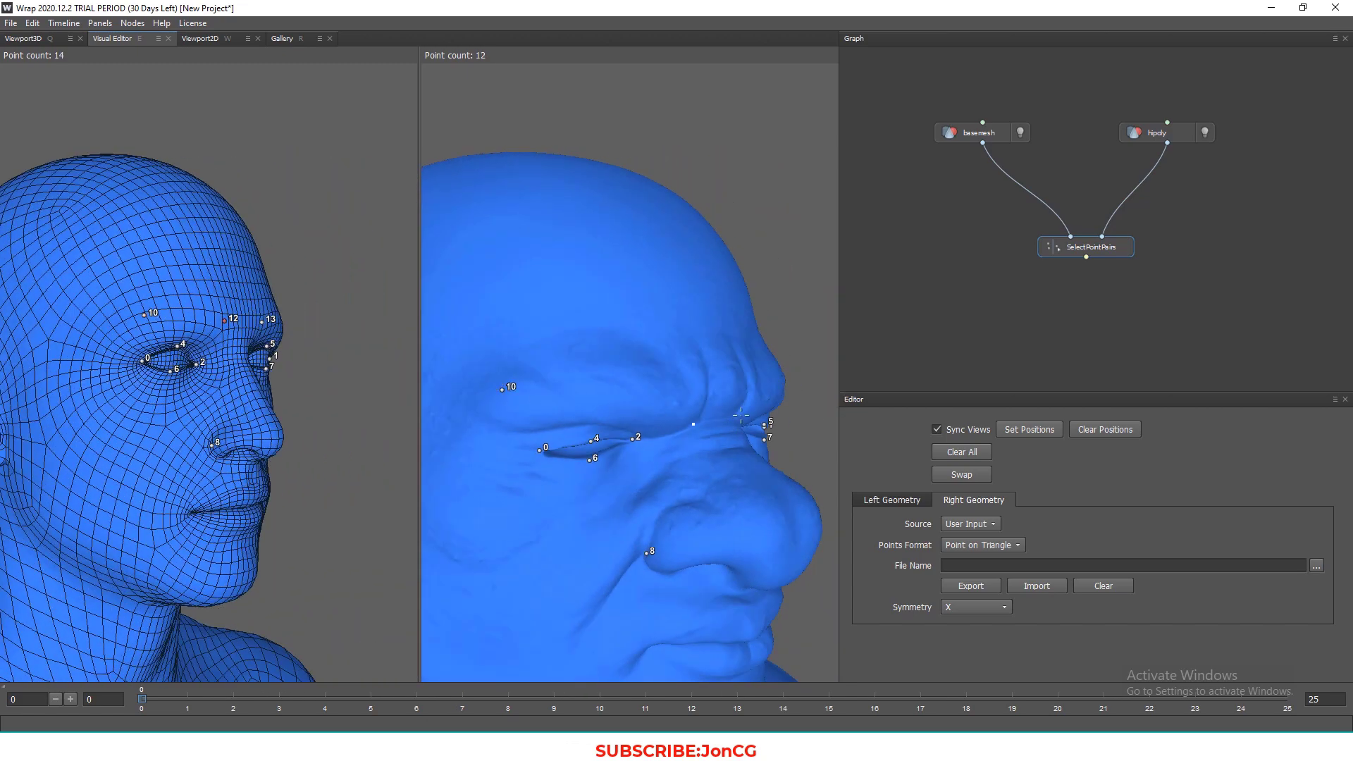
{"action": "left_click", "coordinate": [700, 387]}
Place a matching point pair on the side of the nose bridge, between the eyes, on both meshes
{"action": "left_click_drag", "start_coordinate": [697, 387], "coordinate": [624, 385]}
{"action": "scroll", "coordinate": [286, 353], "scroll_direction": "up", "scroll_amount": 3}
{"action": "left_click", "coordinate": [260, 365]}
{"action": "scroll", "coordinate": [260, 365], "scroll_direction": "down", "scroll_amount": 3}
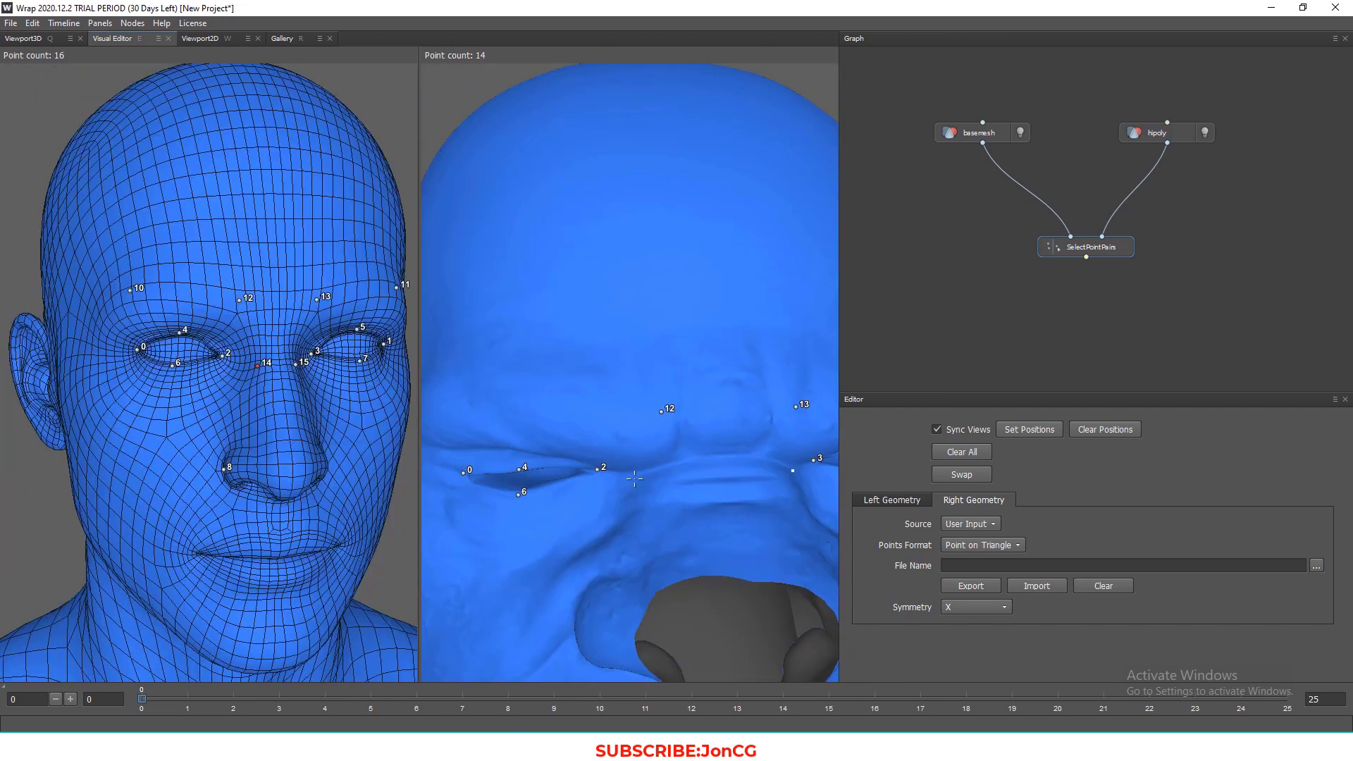
{"action": "left_click", "coordinate": [647, 449]}
Place a matching point pair at the jaw below the ear and mark the chin on the base mesh
{"action": "left_click_drag", "start_coordinate": [647, 449], "coordinate": [704, 451]}
{"action": "scroll", "coordinate": [275, 467], "scroll_direction": "down", "scroll_amount": 3}
{"action": "left_click_drag", "start_coordinate": [276, 468], "coordinate": [145, 393]}
{"action": "left_click", "coordinate": [144, 394]}
{"action": "left_click_drag", "start_coordinate": [510, 455], "coordinate": [241, 428]}
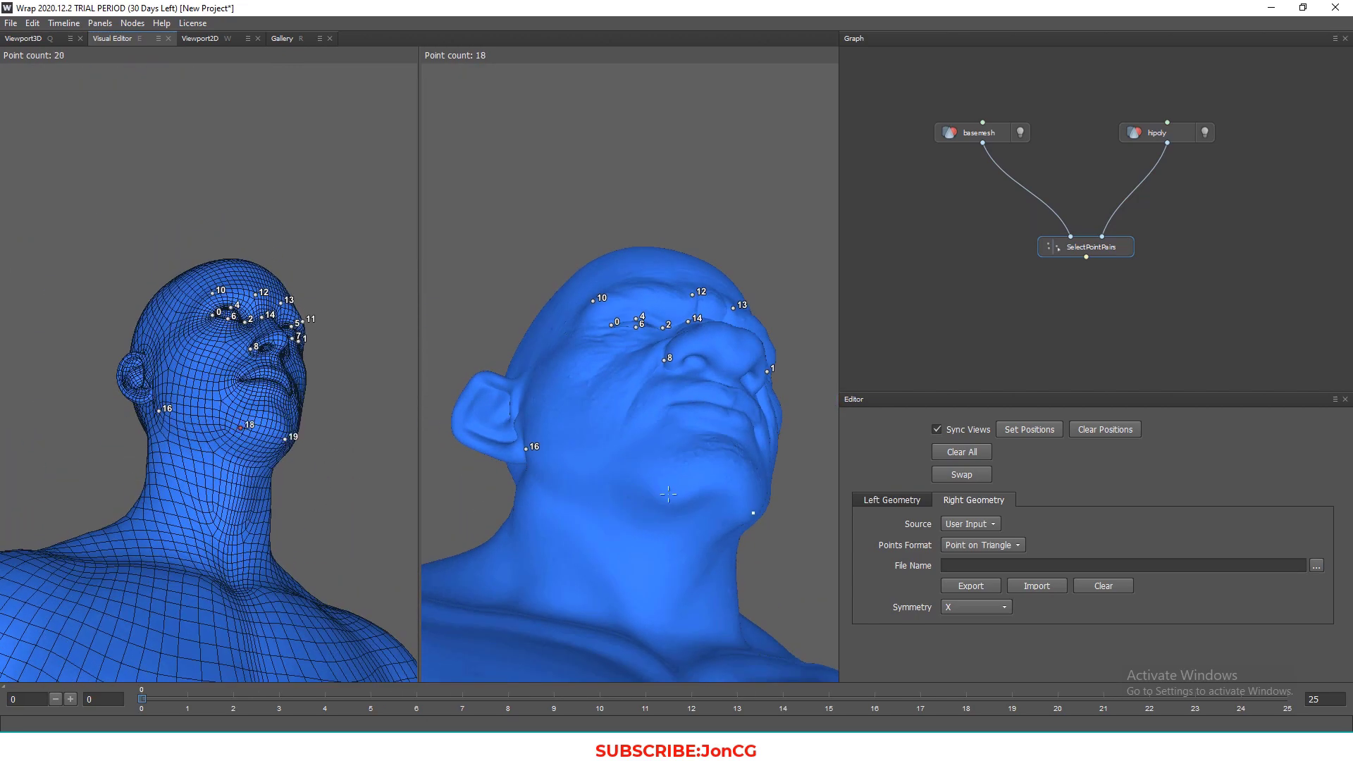
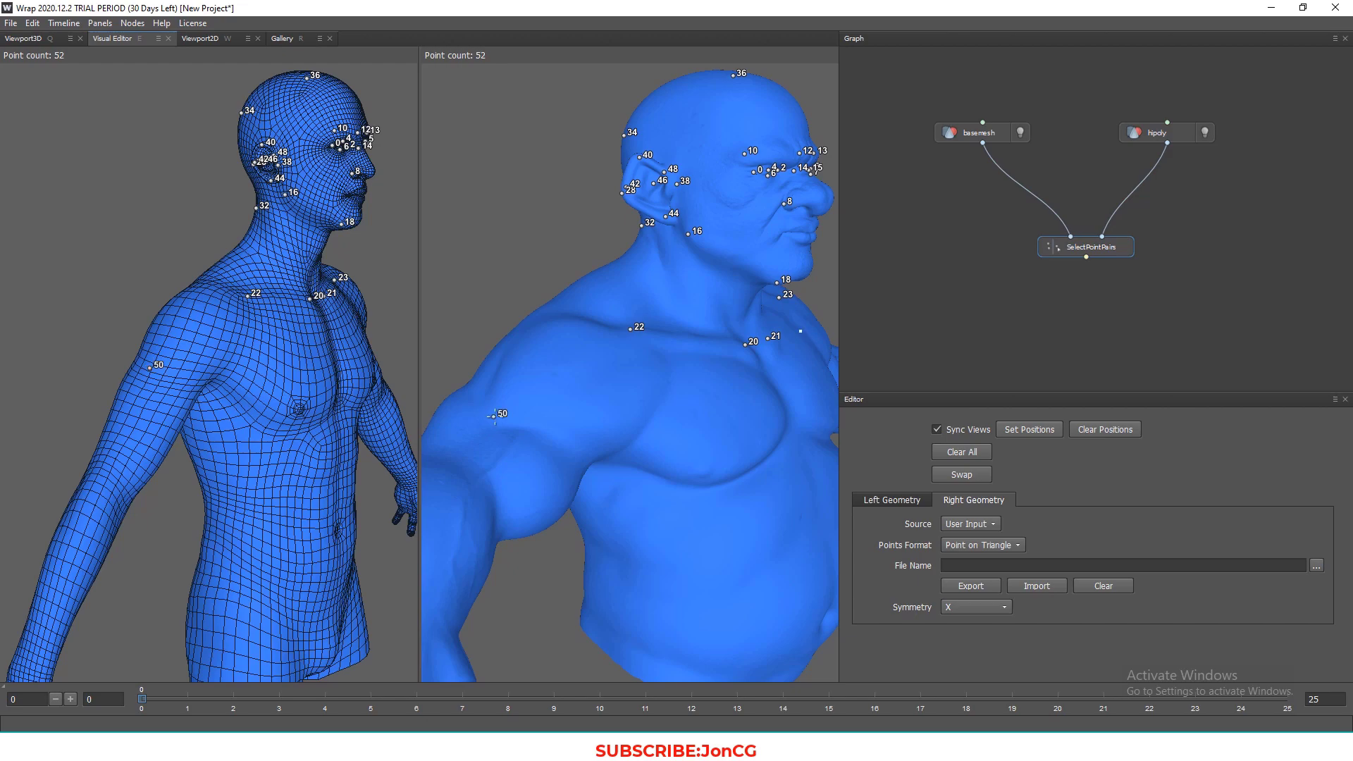
Match the outer elbow on both meshes and mark the front of the upper arm on the base mesh
{"action": "left_click_drag", "start_coordinate": [134, 461], "coordinate": [136, 554], "text": "alt"}
{"action": "left_click", "coordinate": [105, 476]}
{"action": "left_click_drag", "start_coordinate": [73, 517], "coordinate": [156, 423], "text": "alt"}
{"action": "left_click", "coordinate": [157, 423]}
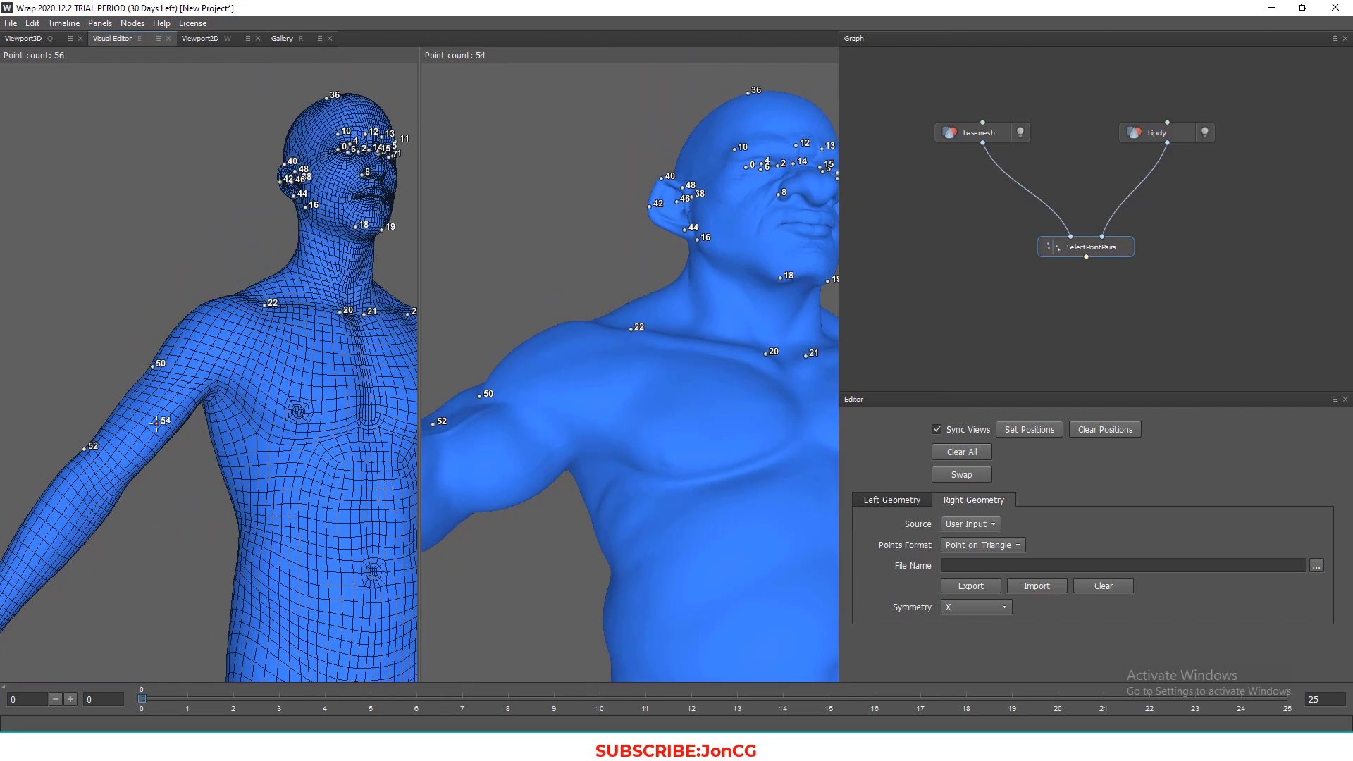
Complete the matching point pairs on the front and back of the upper arm and behind the armpit
{"action": "left_click_drag", "start_coordinate": [141, 482], "coordinate": [247, 383]}
{"action": "scroll", "coordinate": [694, 443], "scroll_direction": "down", "scroll_amount": 3}
{"action": "left_click", "coordinate": [718, 429]}
{"action": "left_click", "coordinate": [196, 354]}
{"action": "left_click", "coordinate": [661, 363]}
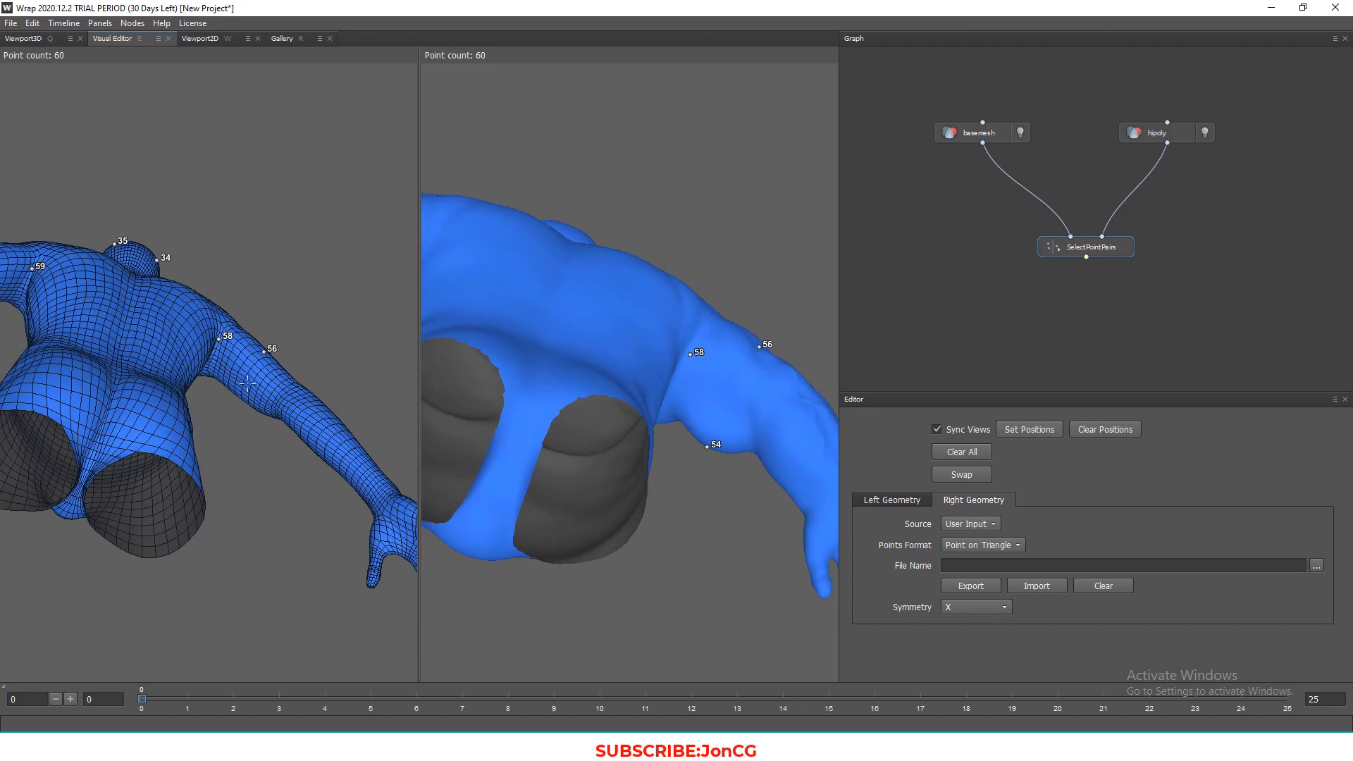
Place matching point pairs on the underside of the upper arm and the back of the elbow
{"action": "left_click", "coordinate": [728, 396]}
{"action": "left_click_drag", "start_coordinate": [728, 395], "coordinate": [680, 486], "text": "alt"}
{"action": "left_click", "coordinate": [284, 452]}
{"action": "left_click", "coordinate": [718, 450]}
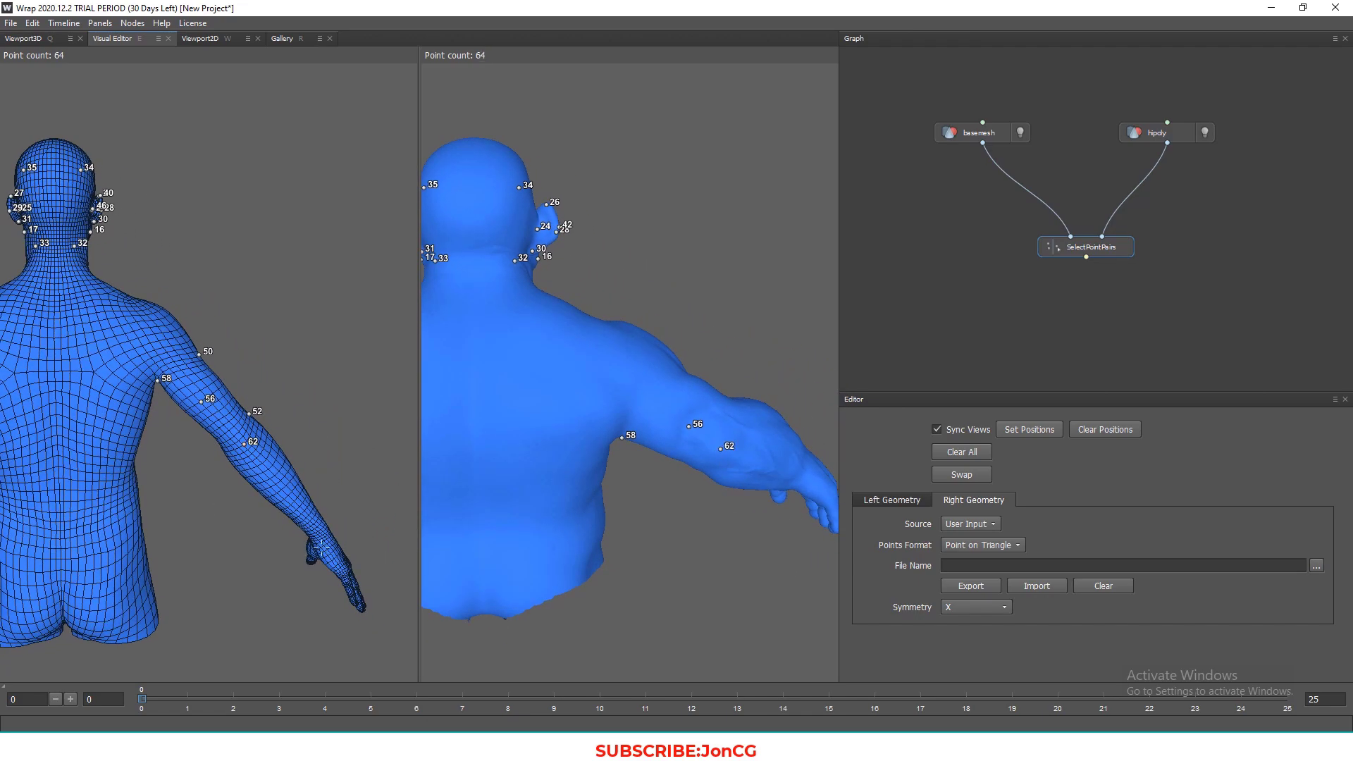
Place matching point pairs around the wrist, on its back and front sides
{"action": "scroll", "coordinate": [272, 451], "scroll_direction": "up", "scroll_amount": 4}
{"action": "left_click_drag", "start_coordinate": [282, 437], "coordinate": [267, 460], "text": "alt"}
{"action": "scroll", "coordinate": [675, 489], "scroll_direction": "down", "scroll_amount": 3}
{"action": "left_click", "coordinate": [749, 368]}
{"action": "left_click_drag", "start_coordinate": [749, 374], "coordinate": [324, 433], "text": "alt"}
{"action": "left_click", "coordinate": [501, 378]}
Place matching point pairs on the outer side and underside of the forearm and at the inner elbow
{"action": "left_click_drag", "start_coordinate": [501, 378], "coordinate": [152, 382]}
{"action": "left_click", "coordinate": [522, 358]}
{"action": "left_click_drag", "start_coordinate": [523, 358], "coordinate": [134, 380], "text": "alt"}
{"action": "left_click", "coordinate": [231, 399]}
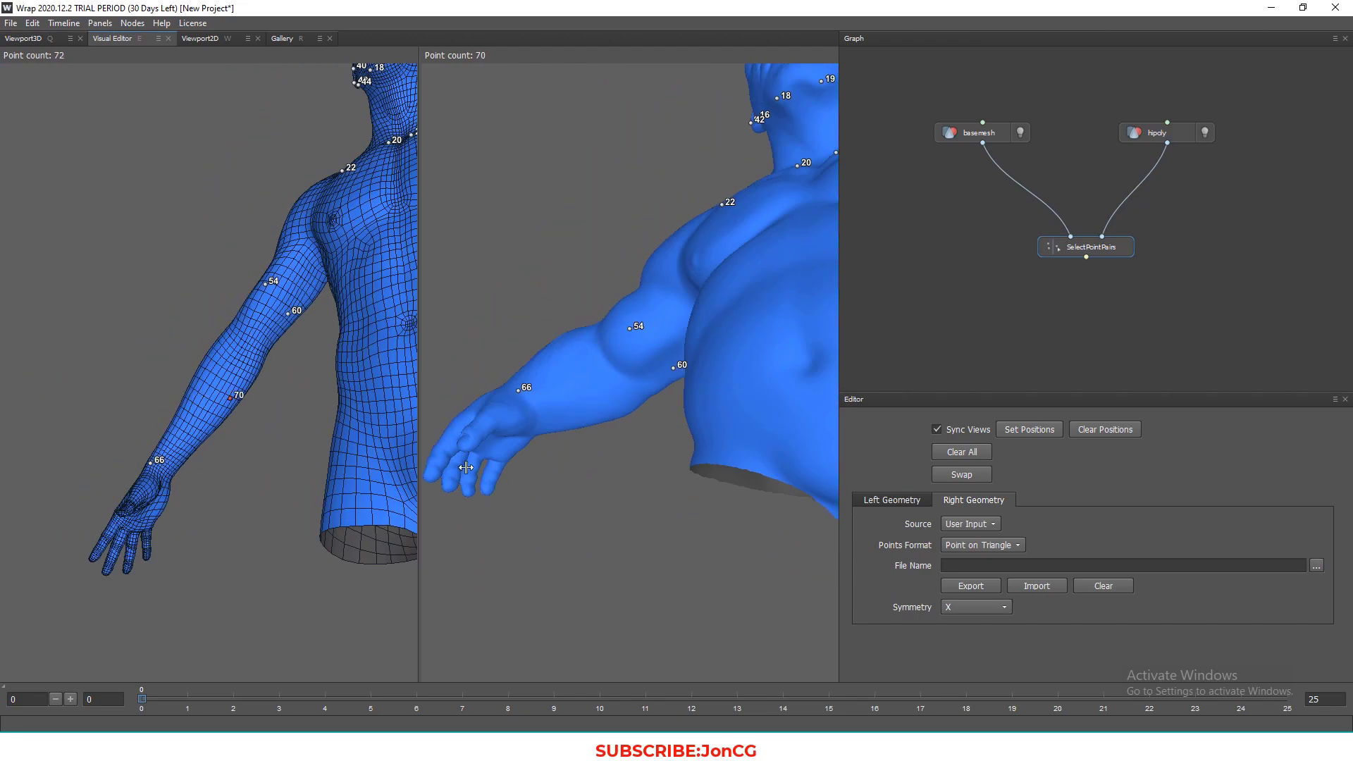
{"action": "left_click", "coordinate": [604, 392]}
{"action": "left_click_drag", "start_coordinate": [604, 392], "coordinate": [564, 493], "text": "alt"}
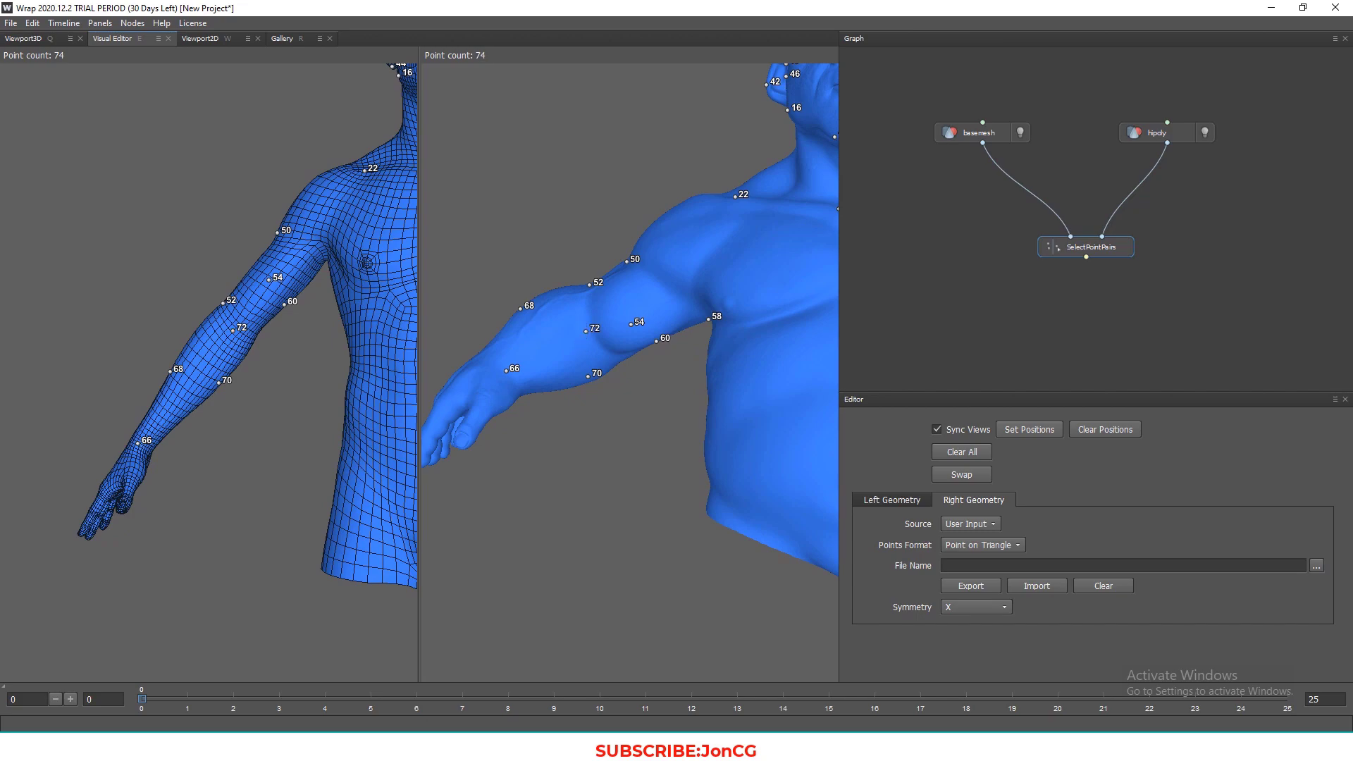
Place matching point pairs on the nipple and the front of the shoulder on both meshes
{"action": "left_click_drag", "start_coordinate": [585, 338], "coordinate": [637, 335], "text": "alt"}
{"action": "middle_click_drag", "start_coordinate": [638, 335], "coordinate": [539, 363], "text": "alt"}
{"action": "scroll", "coordinate": [540, 363], "scroll_direction": "up", "scroll_amount": 3}
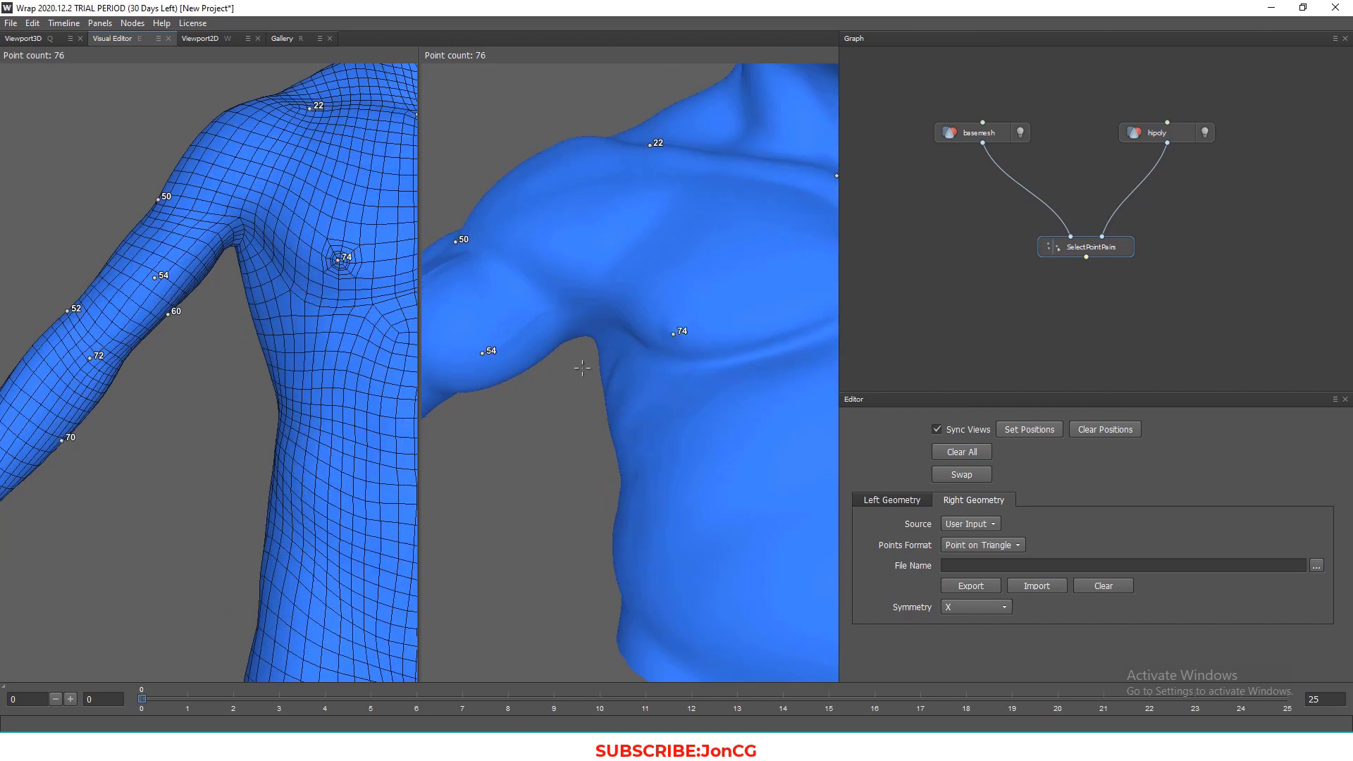
{"action": "scroll", "coordinate": [582, 368], "scroll_direction": "down", "scroll_amount": 3}
{"action": "left_click_drag", "start_coordinate": [582, 368], "coordinate": [652, 460], "text": "alt"}
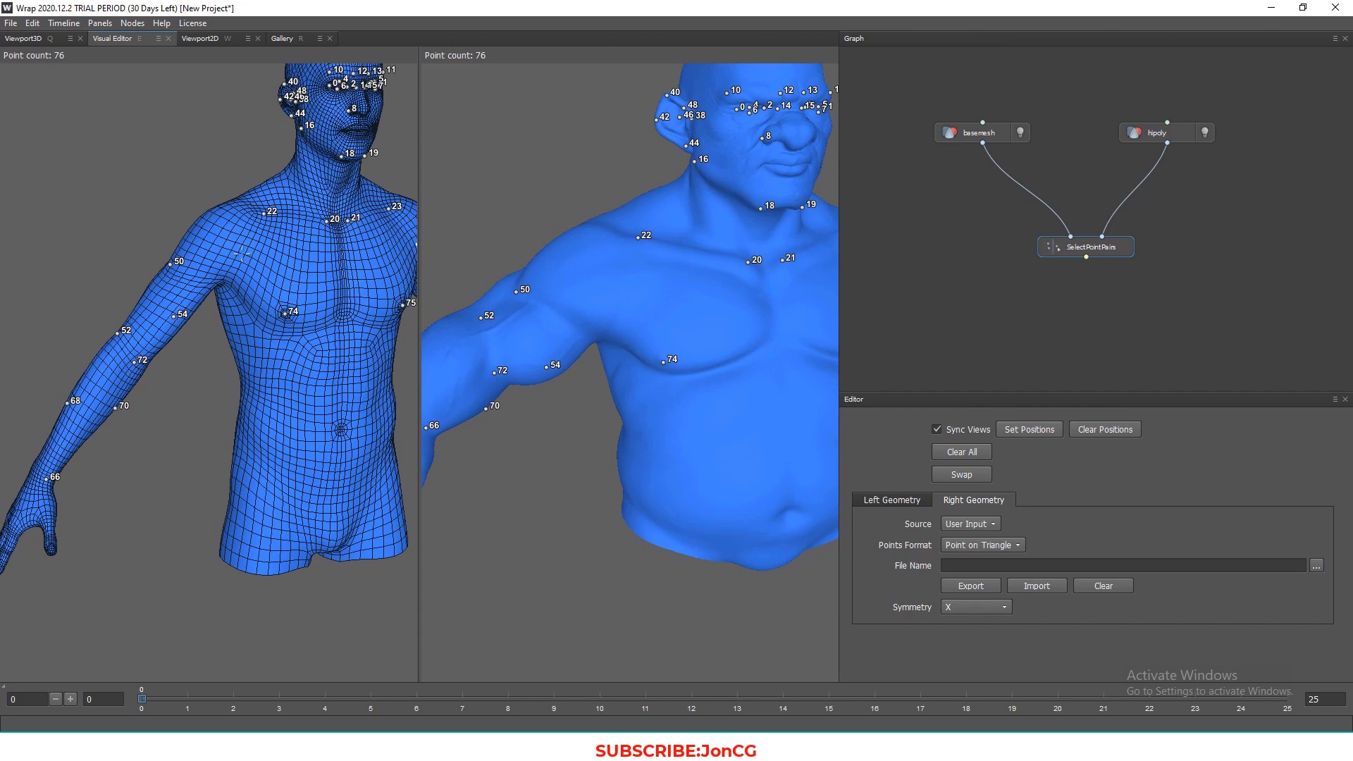
{"action": "left_click", "coordinate": [633, 293]}
Place matching point pairs on the waist, the hip and the lower back of both meshes
{"action": "left_click_drag", "start_coordinate": [628, 395], "coordinate": [564, 503], "text": "alt"}
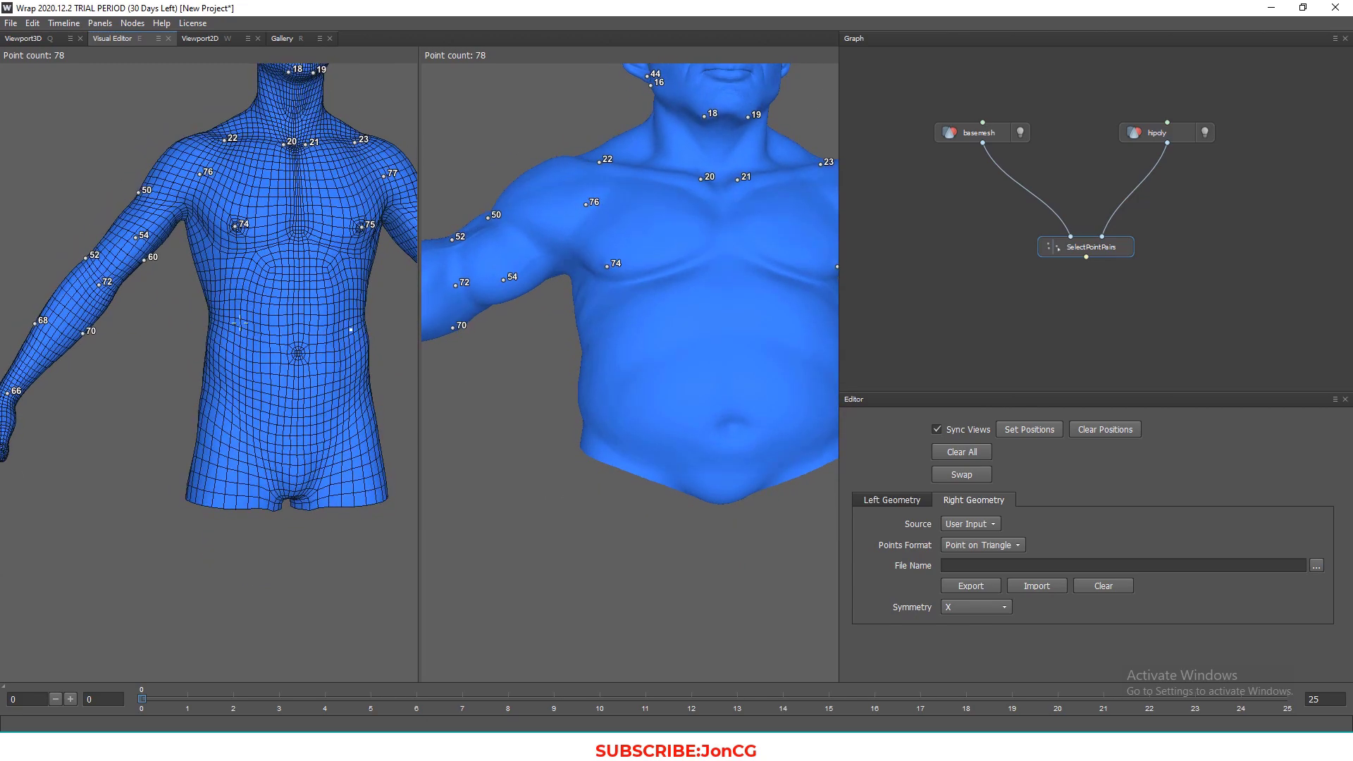
{"action": "left_click", "coordinate": [628, 315]}
{"action": "left_click", "coordinate": [221, 364]}
{"action": "left_click", "coordinate": [588, 417]}
{"action": "left_click_drag", "start_coordinate": [173, 438], "coordinate": [604, 416], "text": "alt"}
{"action": "middle_click_drag", "start_coordinate": [603, 416], "coordinate": [641, 409], "text": "alt"}
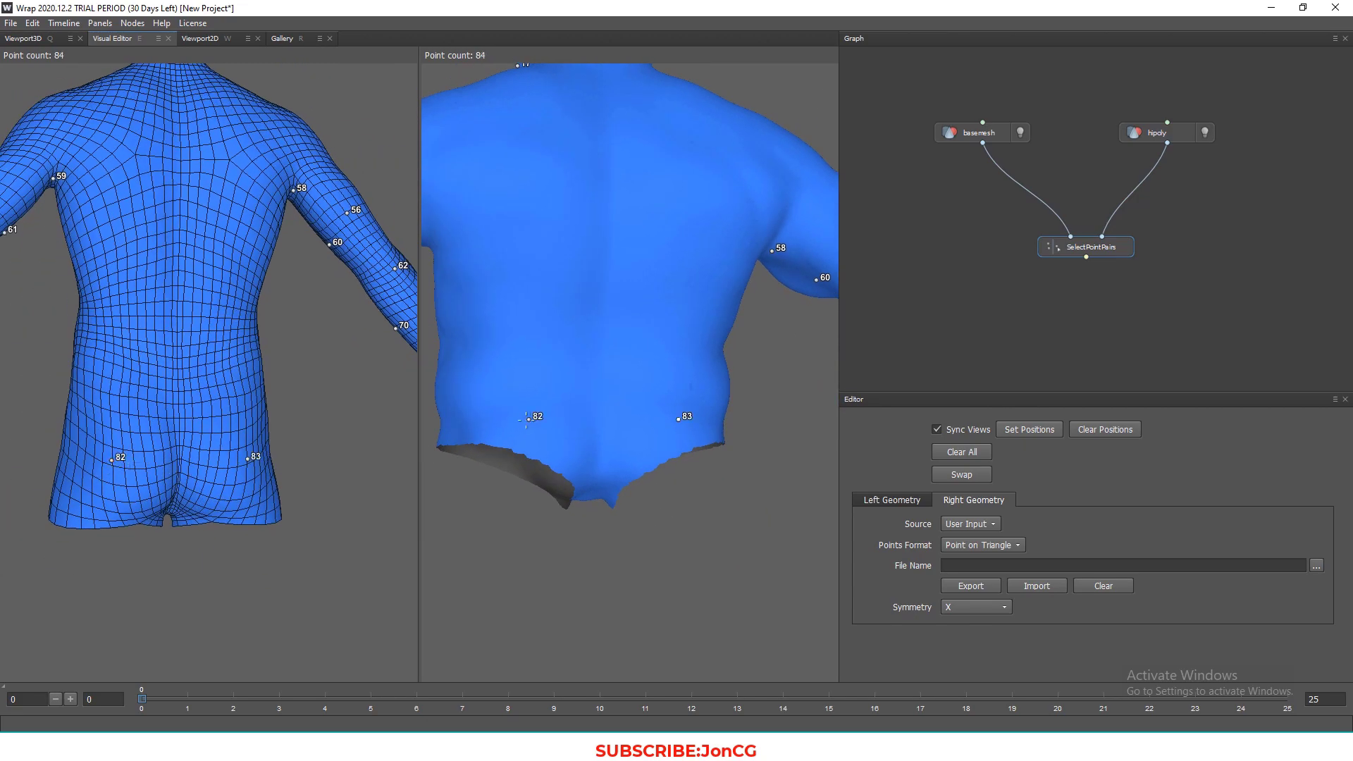
Place matching point pairs on the middle and the upper back of both meshes
{"action": "middle_click_drag", "start_coordinate": [527, 420], "coordinate": [546, 501], "text": "alt"}
{"action": "left_click", "coordinate": [150, 349]}
{"action": "left_click", "coordinate": [534, 404]}
{"action": "left_click_drag", "start_coordinate": [534, 405], "coordinate": [535, 444], "text": "alt"}
{"action": "left_click", "coordinate": [132, 243]}
{"action": "left_click", "coordinate": [534, 276]}
Place a matching point pair low on the front of the abdomen, above the groin, on both meshes
{"action": "left_click_drag", "start_coordinate": [534, 276], "coordinate": [200, 451], "text": "alt"}
{"action": "middle_click_drag", "start_coordinate": [199, 548], "coordinate": [198, 428], "text": "alt"}
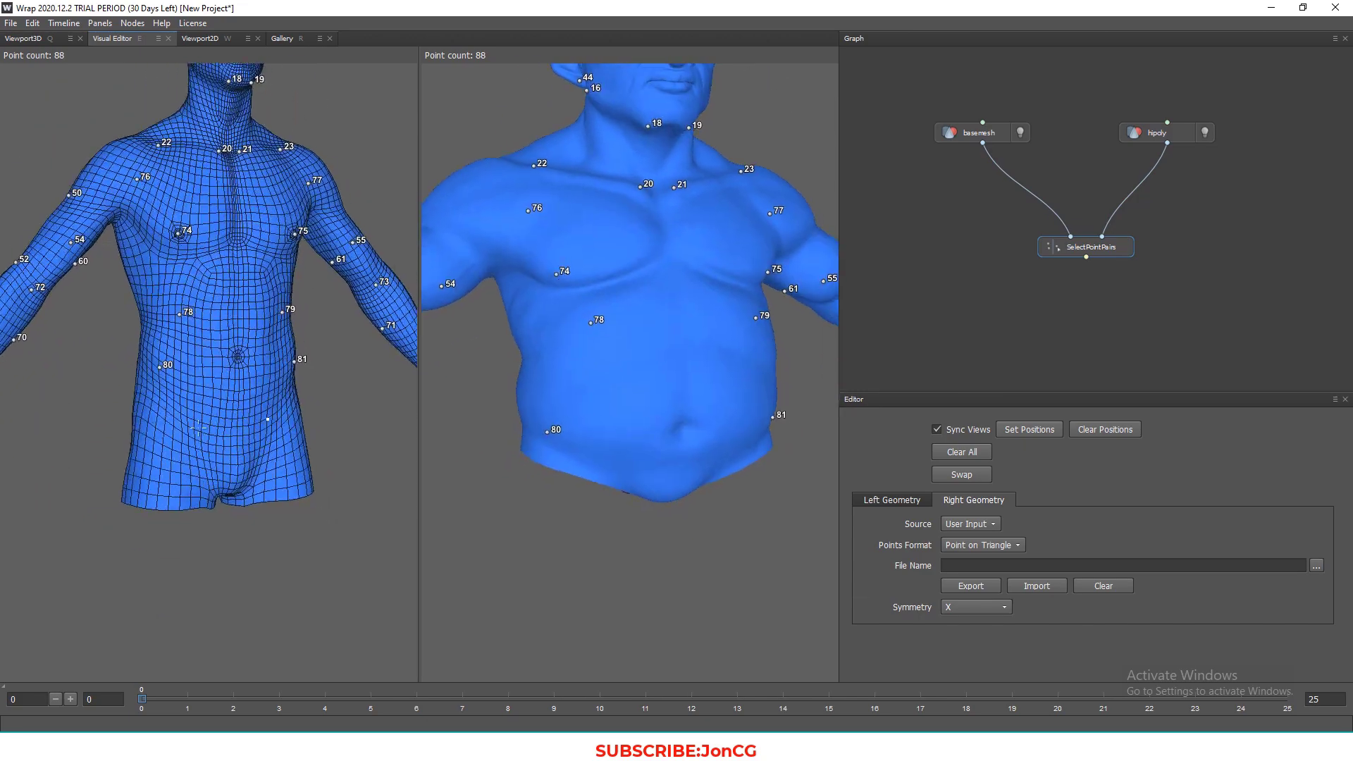
{"action": "scroll", "coordinate": [198, 426], "scroll_direction": "up", "scroll_amount": 1}
{"action": "left_click", "coordinate": [206, 461]}
{"action": "left_click", "coordinate": [626, 479]}
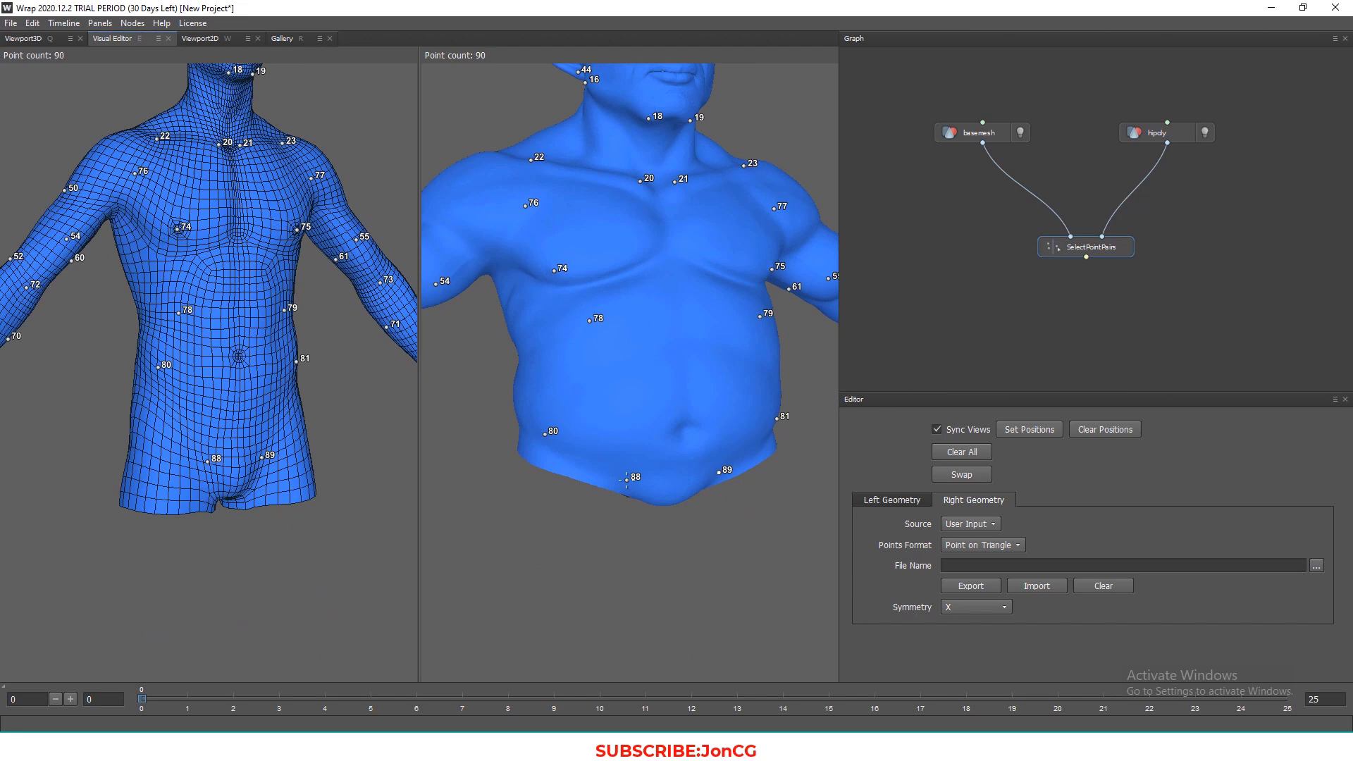
Set the point symmetry to No Symmetry for both the right and the left geometry
{"action": "left_click", "coordinate": [966, 610]}
{"action": "left_click", "coordinate": [973, 624]}
{"action": "left_click", "coordinate": [891, 500]}
{"action": "left_click", "coordinate": [977, 607]}
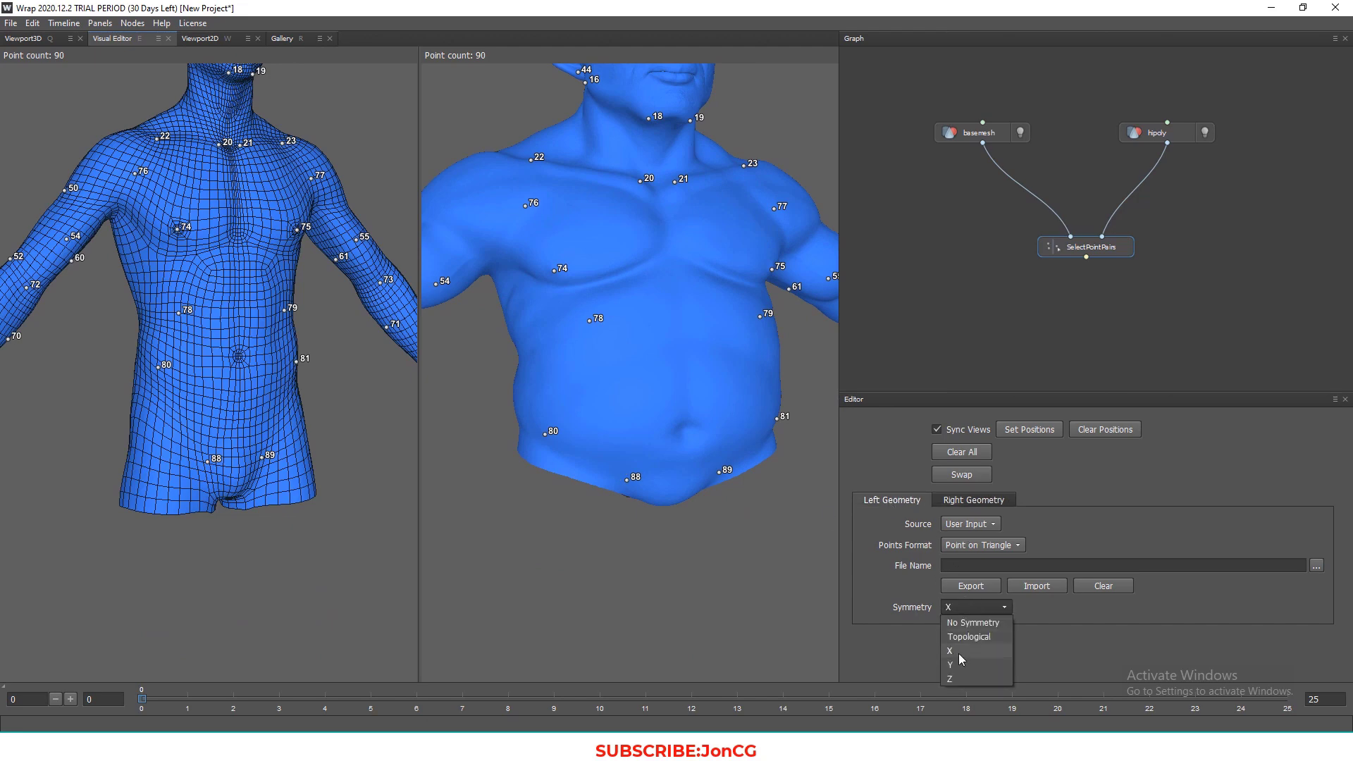
{"action": "left_click", "coordinate": [973, 623]}
Place unmirrored matching point pairs on the navel and on the centre of the chest
{"action": "left_click", "coordinate": [238, 354]}
{"action": "middle_click_drag", "start_coordinate": [263, 236], "coordinate": [268, 293], "text": "alt"}
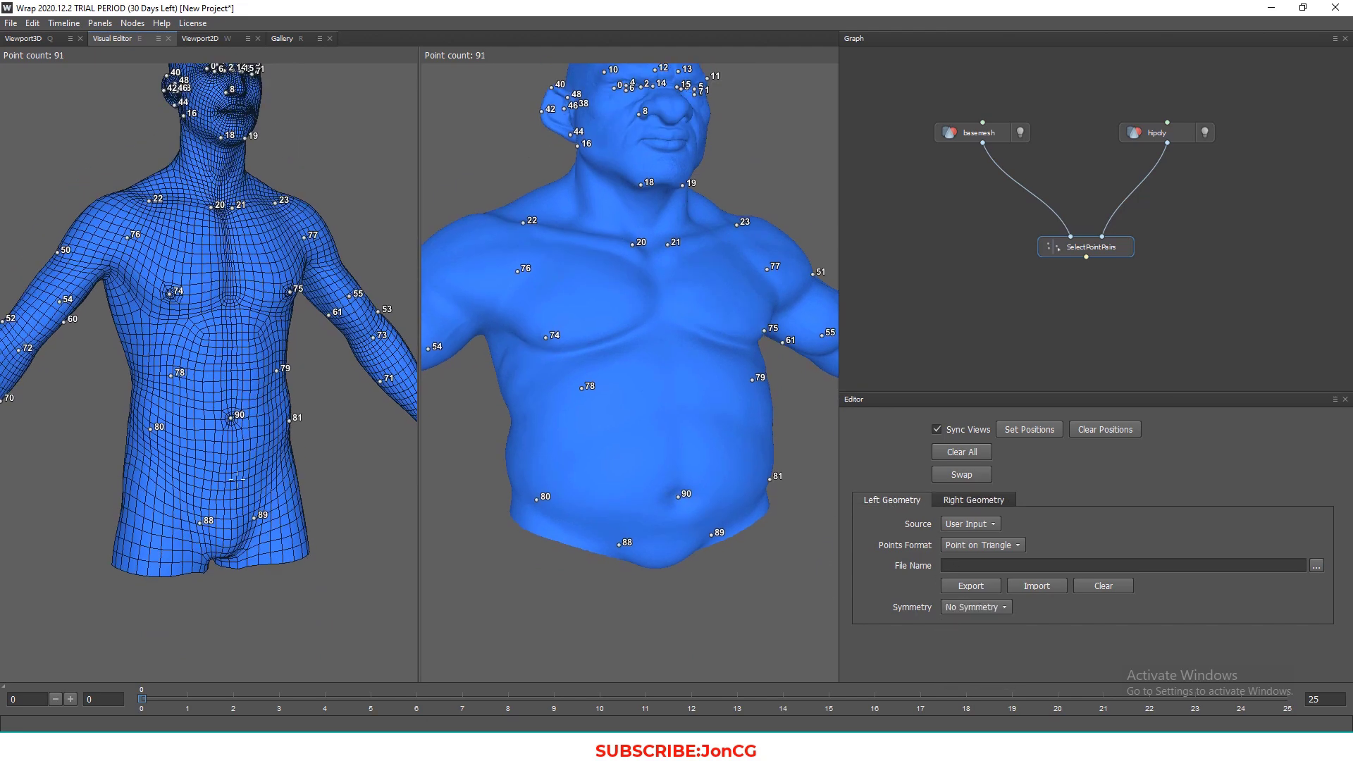
{"action": "left_click_drag", "start_coordinate": [268, 292], "coordinate": [242, 303], "text": "alt"}
{"action": "middle_click_drag", "start_coordinate": [244, 351], "coordinate": [234, 501], "text": "alt"}
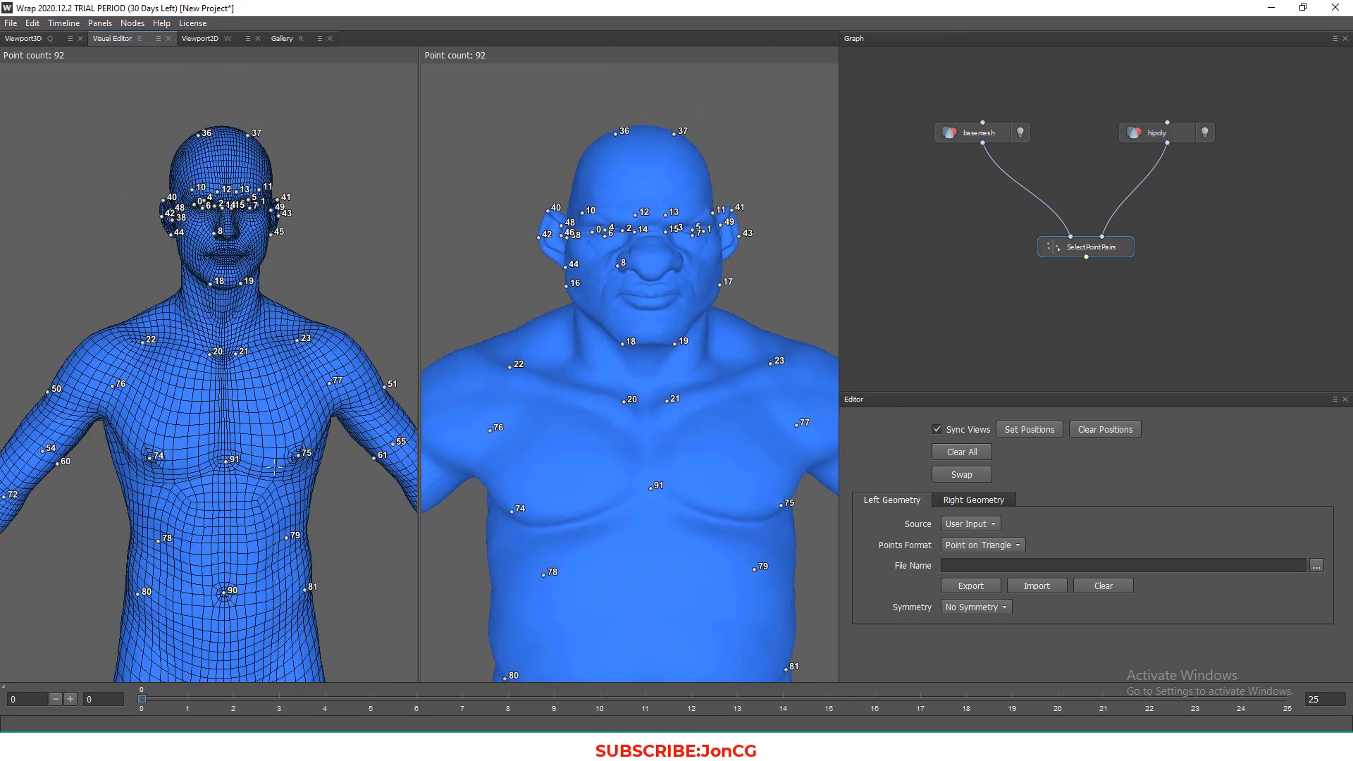
Place unmirrored matching point pairs at the centre of the upper lip and the centre of the lower lip
{"action": "left_click_drag", "start_coordinate": [234, 502], "coordinate": [293, 486], "text": "alt"}
{"action": "right_click_drag", "start_coordinate": [293, 486], "coordinate": [296, 384], "text": "alt"}
{"action": "middle_click_drag", "start_coordinate": [296, 385], "coordinate": [146, 453], "text": "alt"}
{"action": "left_click_drag", "start_coordinate": [146, 453], "coordinate": [240, 414]}
{"action": "left_click_drag", "start_coordinate": [211, 289], "coordinate": [239, 296]}
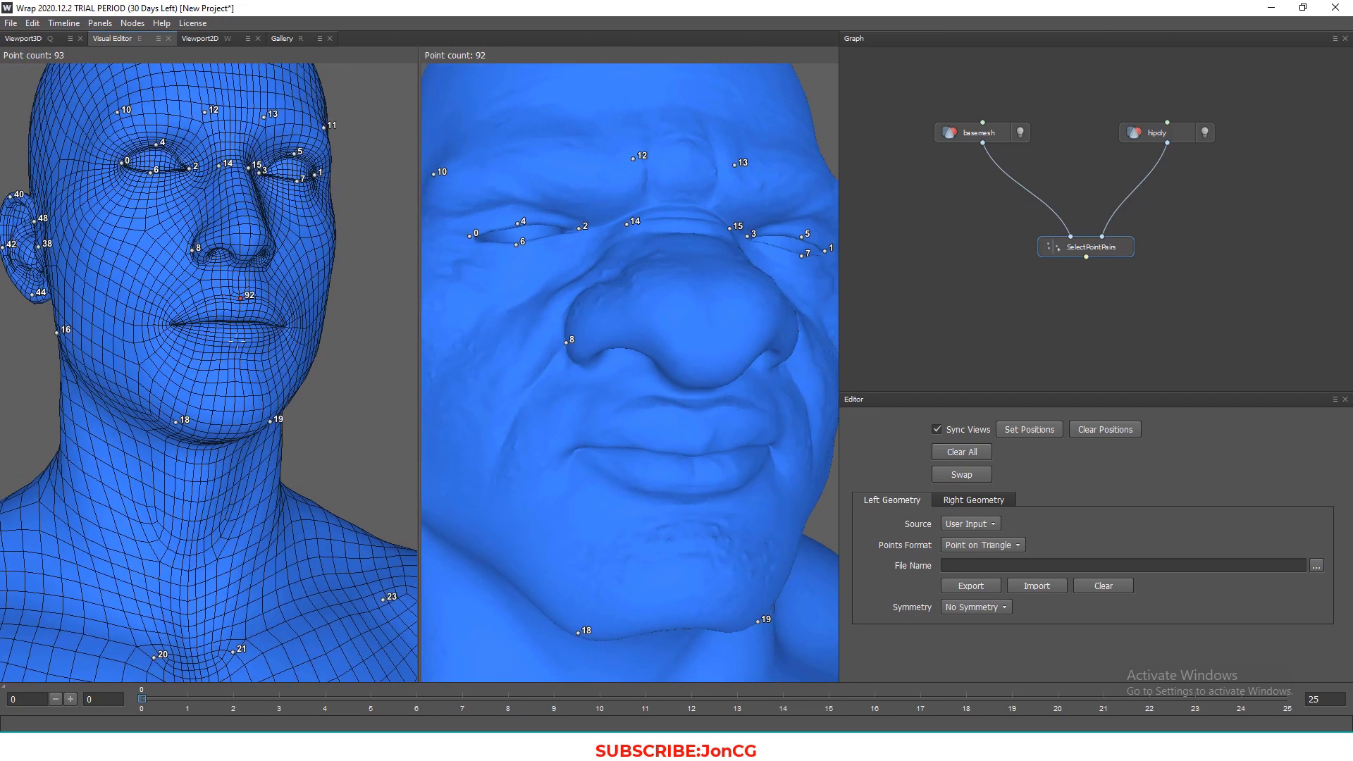
Set the point symmetry back to X for both the left and the right geometry
{"action": "left_click", "coordinate": [975, 611]}
{"action": "left_click", "coordinate": [973, 637]}
{"action": "left_click", "coordinate": [974, 500]}
{"action": "left_click", "coordinate": [976, 607]}
{"action": "left_click", "coordinate": [972, 637]}
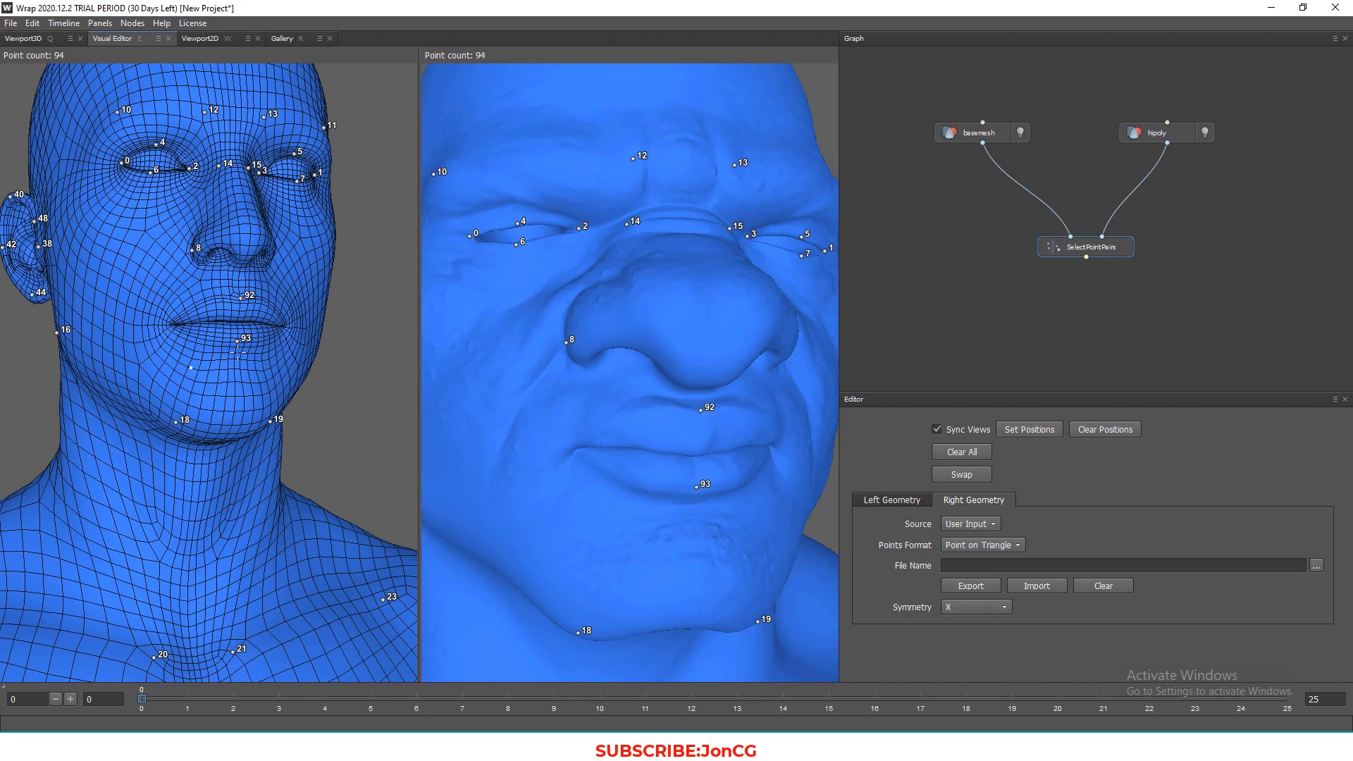
Place mirrored matching point pairs on the mouth corner, the sides of the lower and upper lips, and the nose
{"action": "scroll", "coordinate": [237, 352], "scroll_direction": "up", "scroll_amount": 2}
{"action": "left_click", "coordinate": [564, 464]}
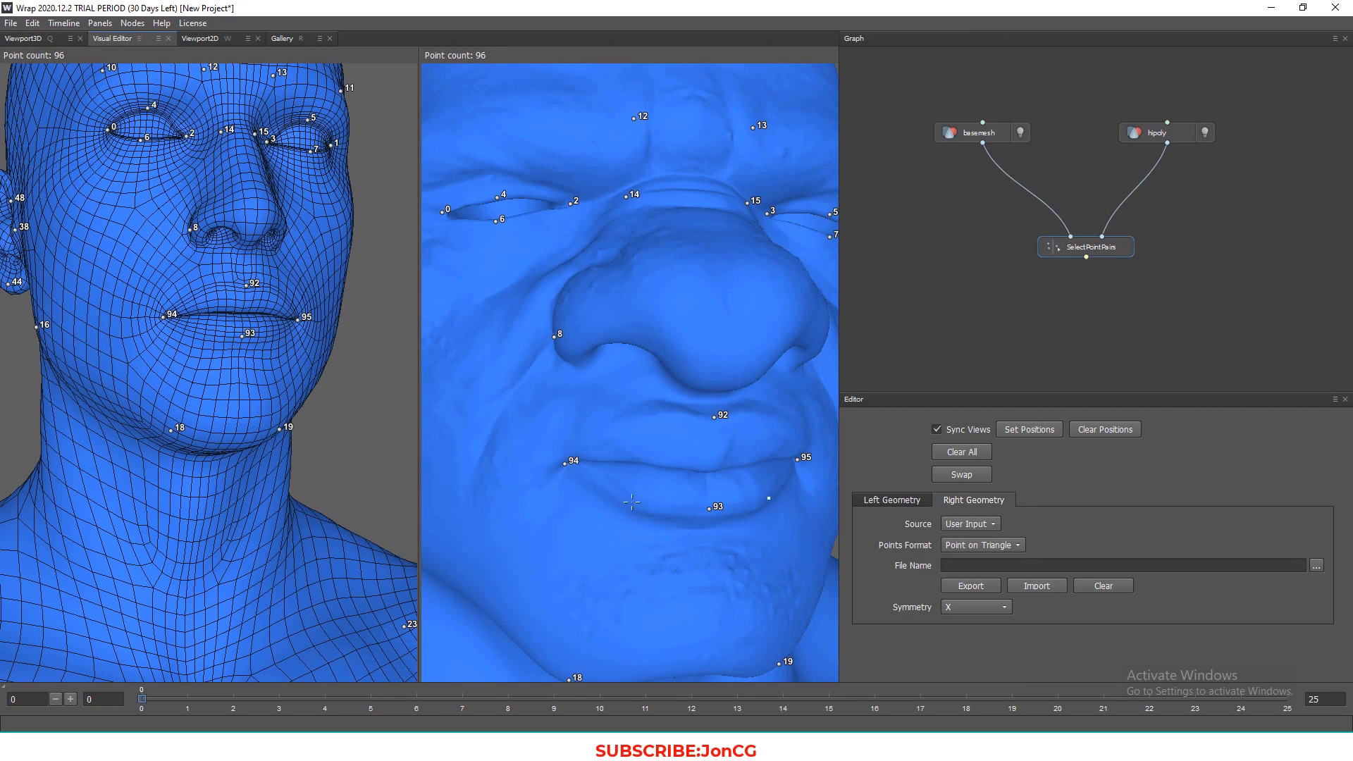
{"action": "left_click", "coordinate": [200, 330]}
{"action": "left_click", "coordinate": [638, 502]}
{"action": "left_click", "coordinate": [205, 291]}
{"action": "left_click", "coordinate": [647, 426]}
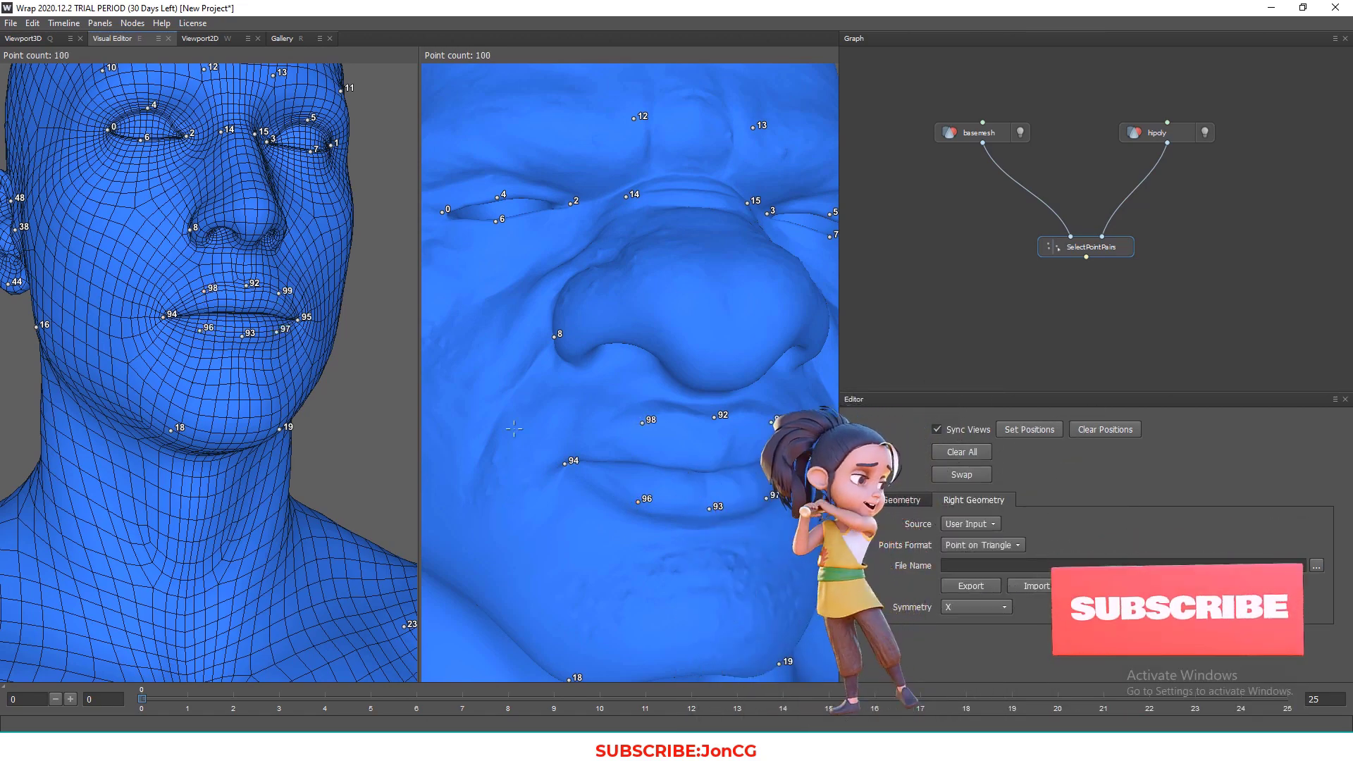
{"action": "left_click_drag", "start_coordinate": [655, 430], "coordinate": [673, 296], "text": "alt"}
{"action": "left_click", "coordinate": [668, 175]}
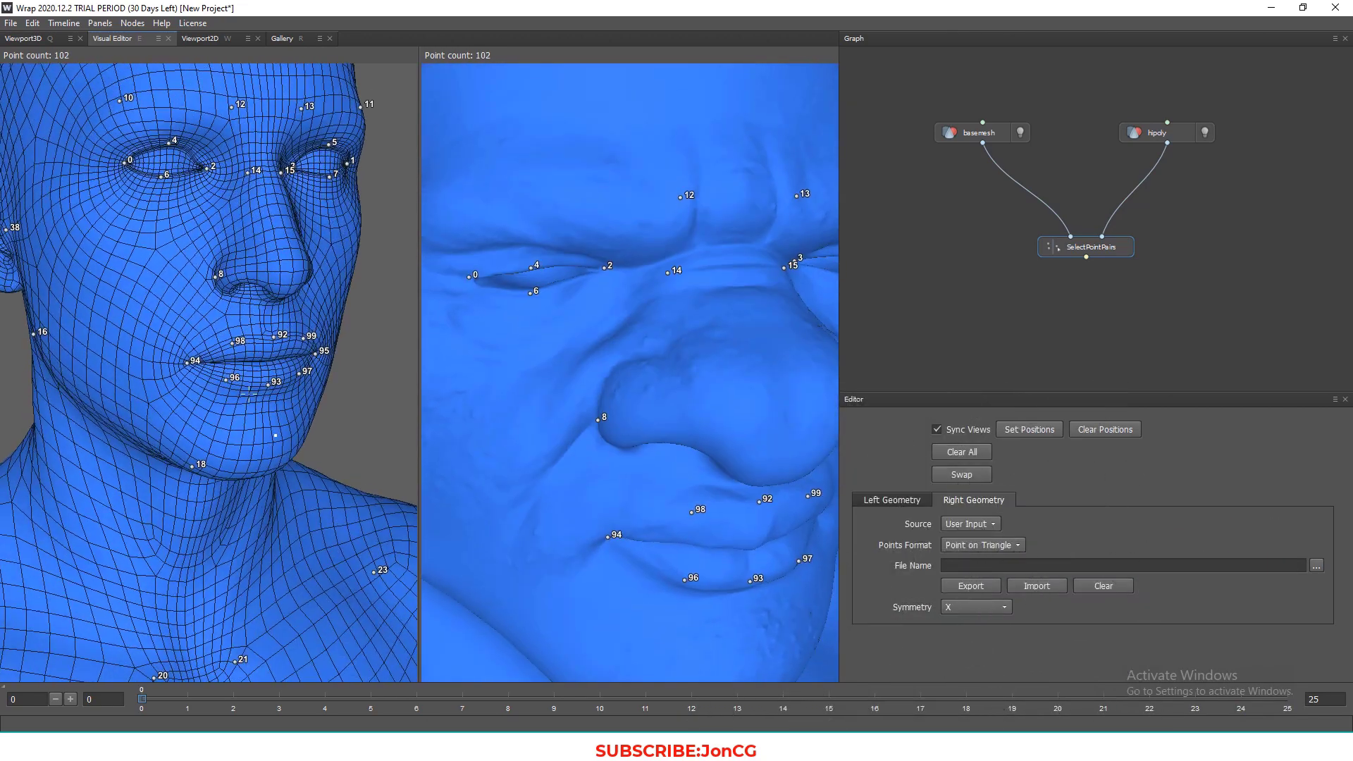
Place a matching point pair on the side of the neck, above the collarbone, on both meshes
{"action": "scroll", "coordinate": [336, 405], "scroll_direction": "down", "scroll_amount": 2}
{"action": "scroll", "coordinate": [335, 405], "scroll_direction": "down", "scroll_amount": 3}
{"action": "middle_click_drag", "start_coordinate": [336, 405], "coordinate": [310, 176], "text": "alt"}
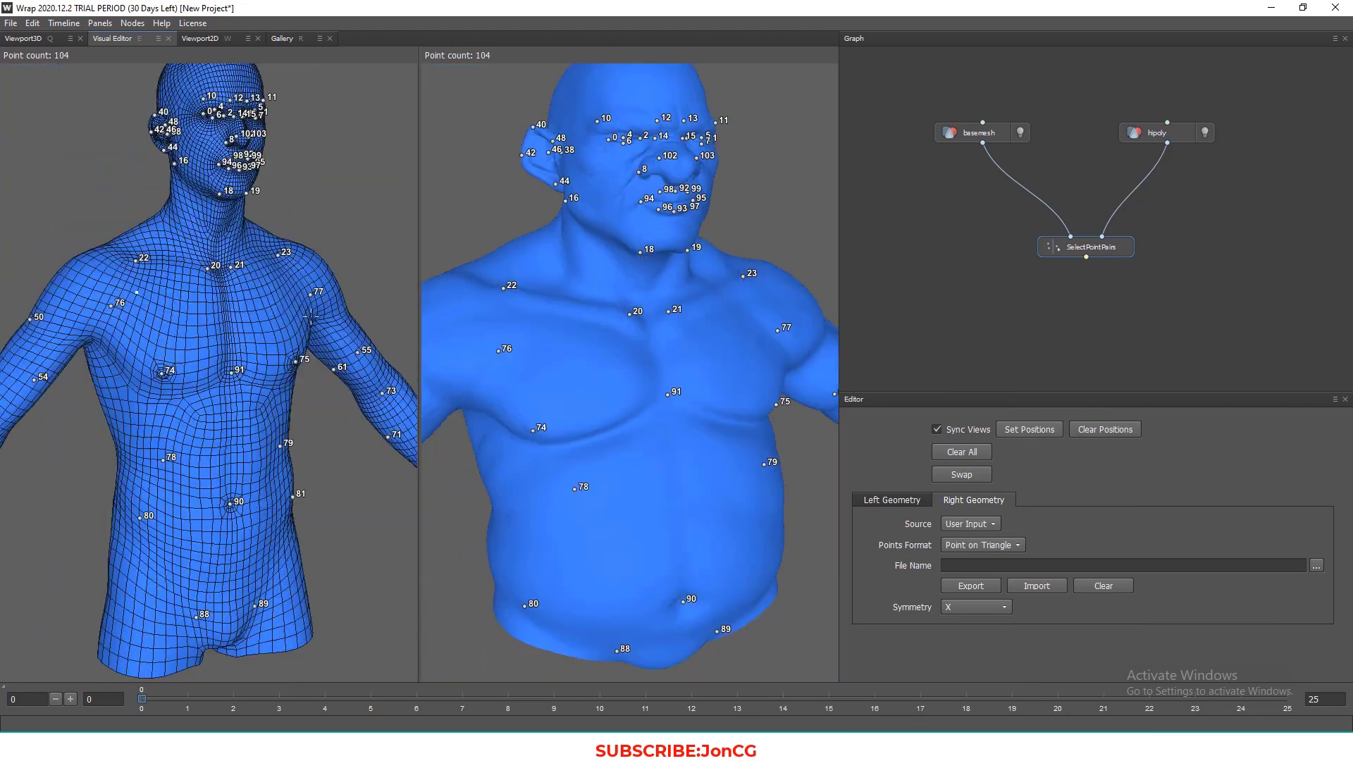
{"action": "scroll", "coordinate": [296, 176], "scroll_direction": "down", "scroll_amount": 5}
{"action": "scroll", "coordinate": [211, 190], "scroll_direction": "up", "scroll_amount": 7}
{"action": "middle_click_drag", "start_coordinate": [192, 191], "coordinate": [192, 338], "text": "alt"}
{"action": "left_click", "coordinate": [150, 297]}
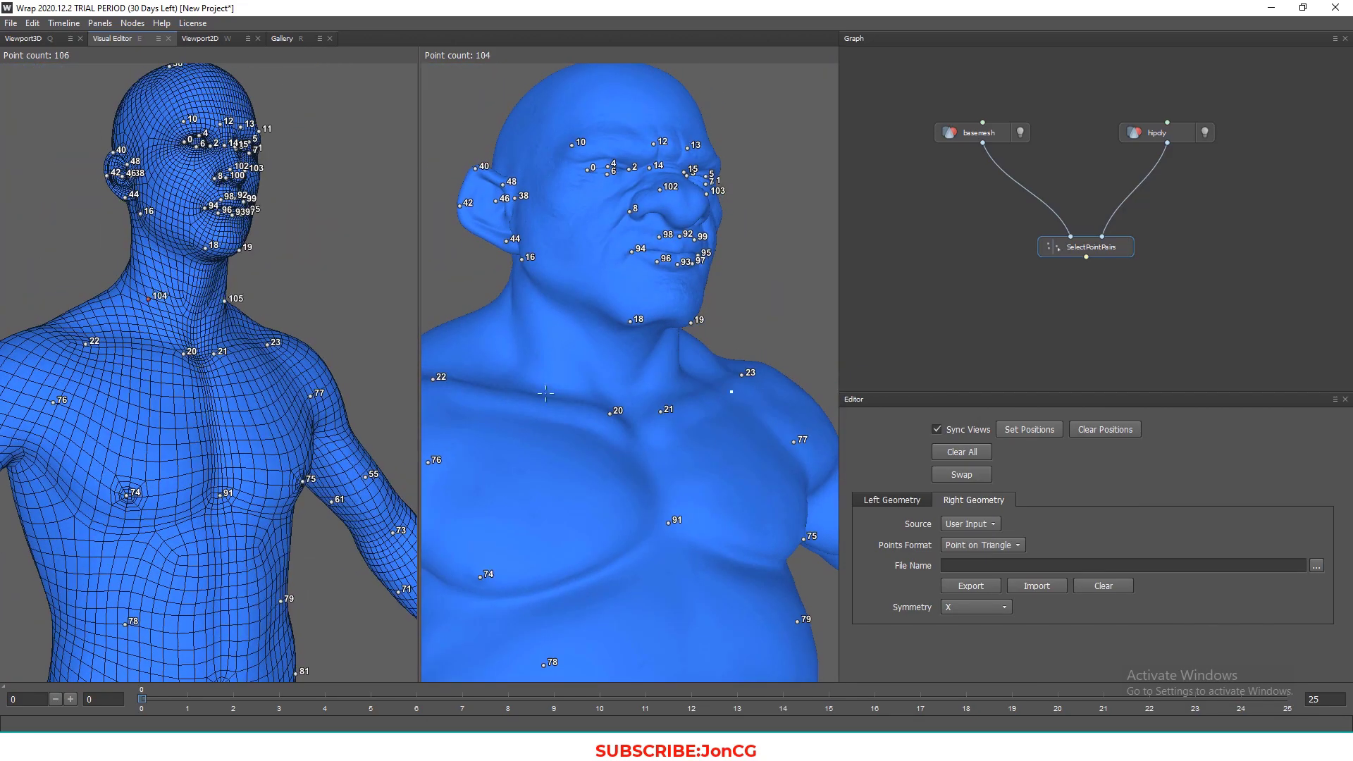
{"action": "left_click", "coordinate": [547, 355]}
Place a matching point pair on the upper neck just under the jaw on both meshes
{"action": "scroll", "coordinate": [190, 390], "scroll_direction": "down", "scroll_amount": 5}
{"action": "left_click_drag", "start_coordinate": [181, 394], "coordinate": [303, 289], "text": "alt"}
{"action": "scroll", "coordinate": [260, 298], "scroll_direction": "up", "scroll_amount": 4}
{"action": "left_click", "coordinate": [177, 256]}
{"action": "left_click", "coordinate": [588, 294]}
Place matching point pairs on the cheek and the temple of both meshes
{"action": "left_click_drag", "start_coordinate": [588, 294], "coordinate": [518, 317], "text": "alt"}
{"action": "left_click_drag", "start_coordinate": [194, 310], "coordinate": [200, 308], "text": "alt"}
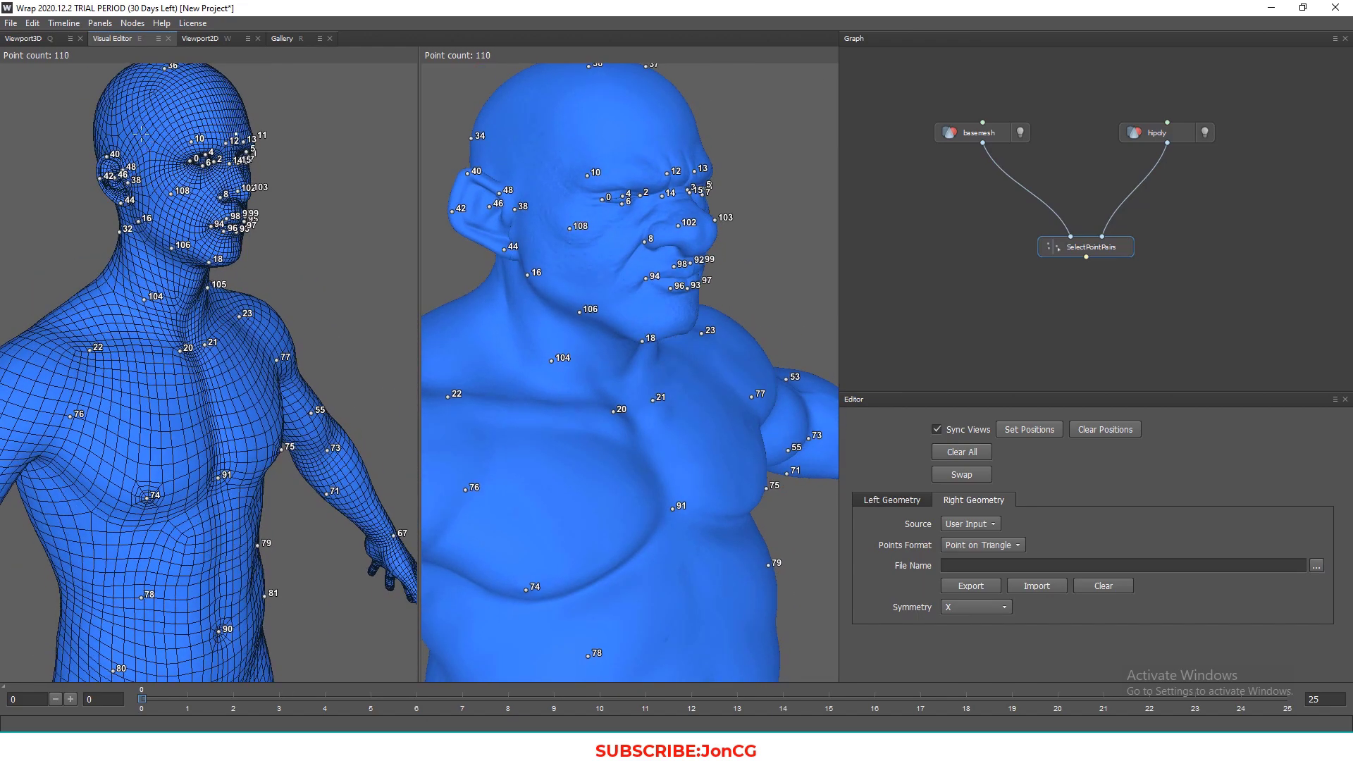
{"action": "left_click", "coordinate": [142, 136]}
{"action": "left_click", "coordinate": [537, 164]}
{"action": "left_click_drag", "start_coordinate": [288, 364], "coordinate": [195, 228], "text": "alt"}
{"action": "middle_click_drag", "start_coordinate": [574, 545], "coordinate": [602, 421], "text": "alt"}
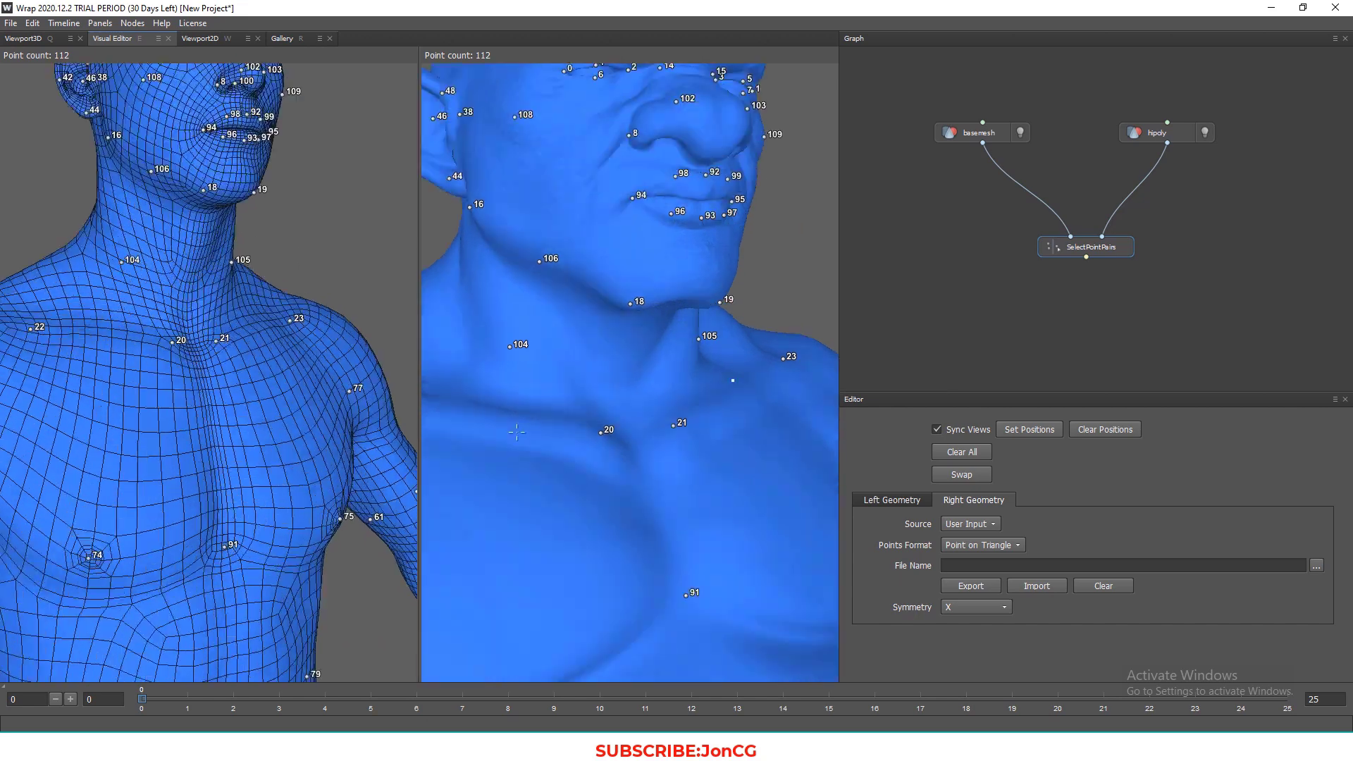
{"action": "scroll", "coordinate": [602, 421], "scroll_direction": "down", "scroll_amount": 4}
Add a Wrapping node to the graph below the SelectPointPairs node
{"action": "right_click", "coordinate": [1031, 300]}
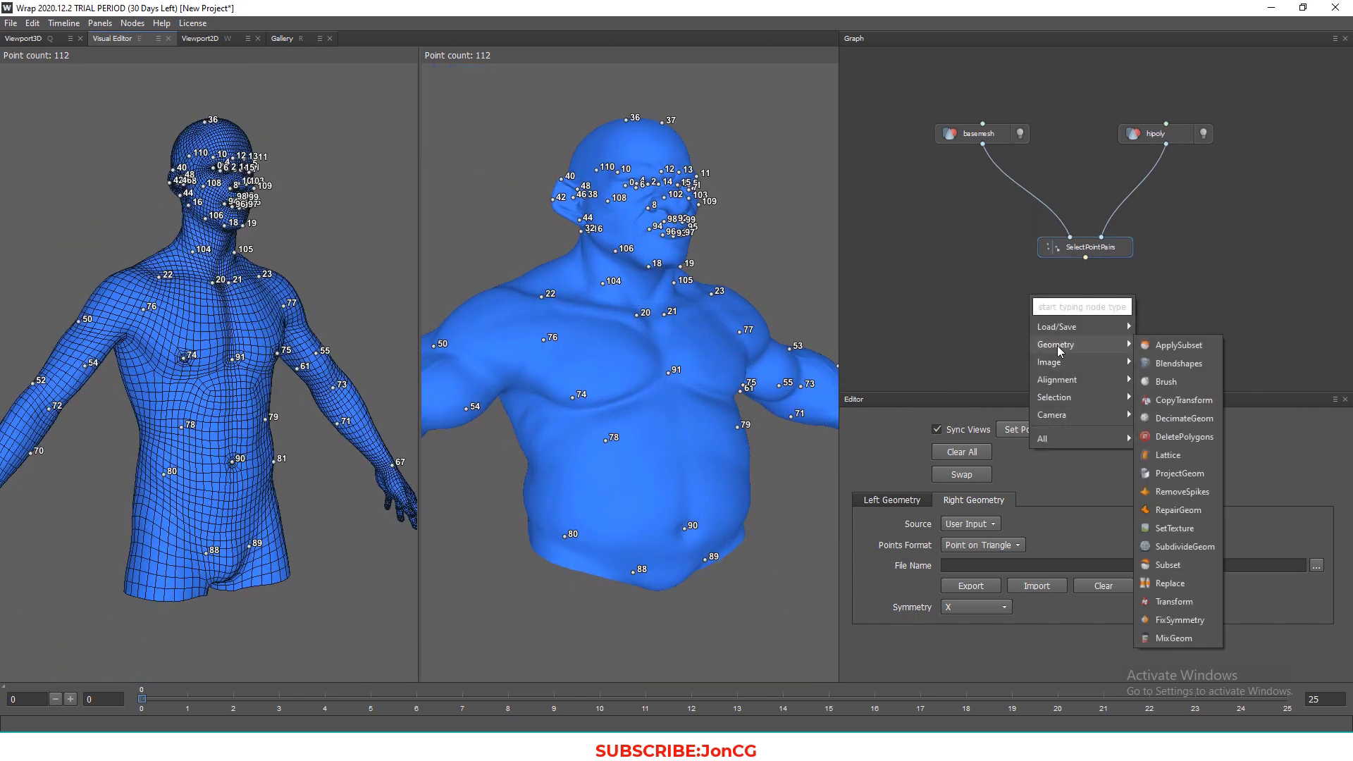
{"action": "mouse_move", "coordinate": [1061, 367]}
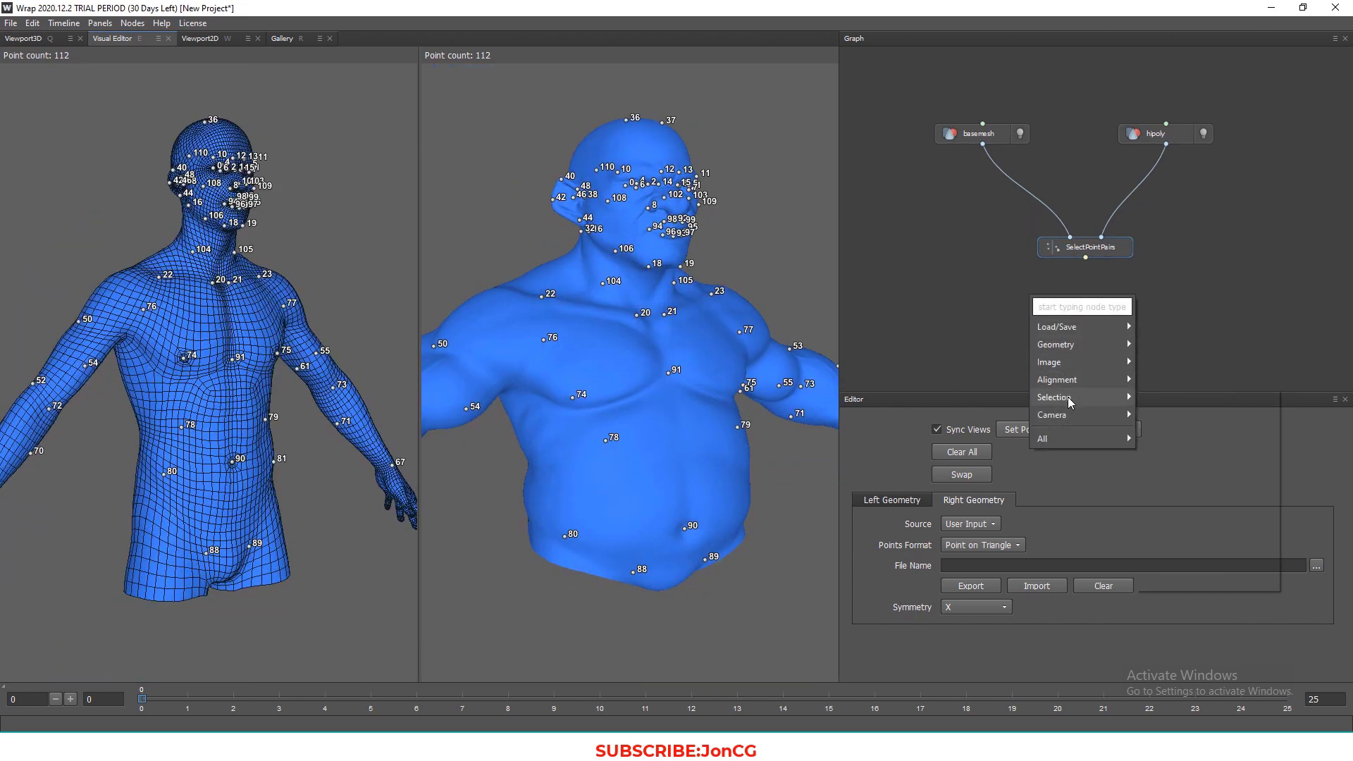
{"action": "left_click", "coordinate": [1184, 420]}
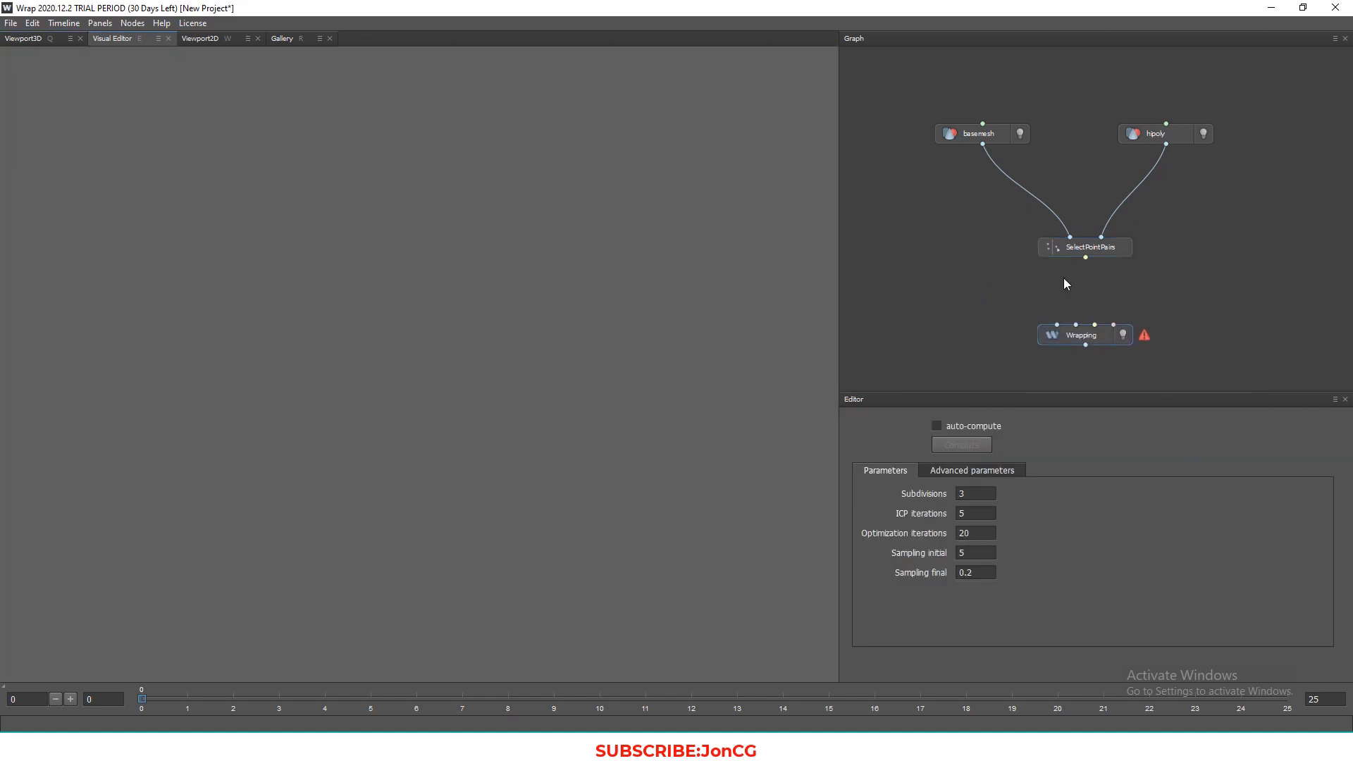
Connect the basemesh, hipoly and SelectPointPairs outputs to the first three inputs of the Wrapping node
{"action": "left_click_drag", "start_coordinate": [1030, 272], "coordinate": [1057, 325]}
{"action": "left_click_drag", "start_coordinate": [1167, 145], "coordinate": [1077, 325]}
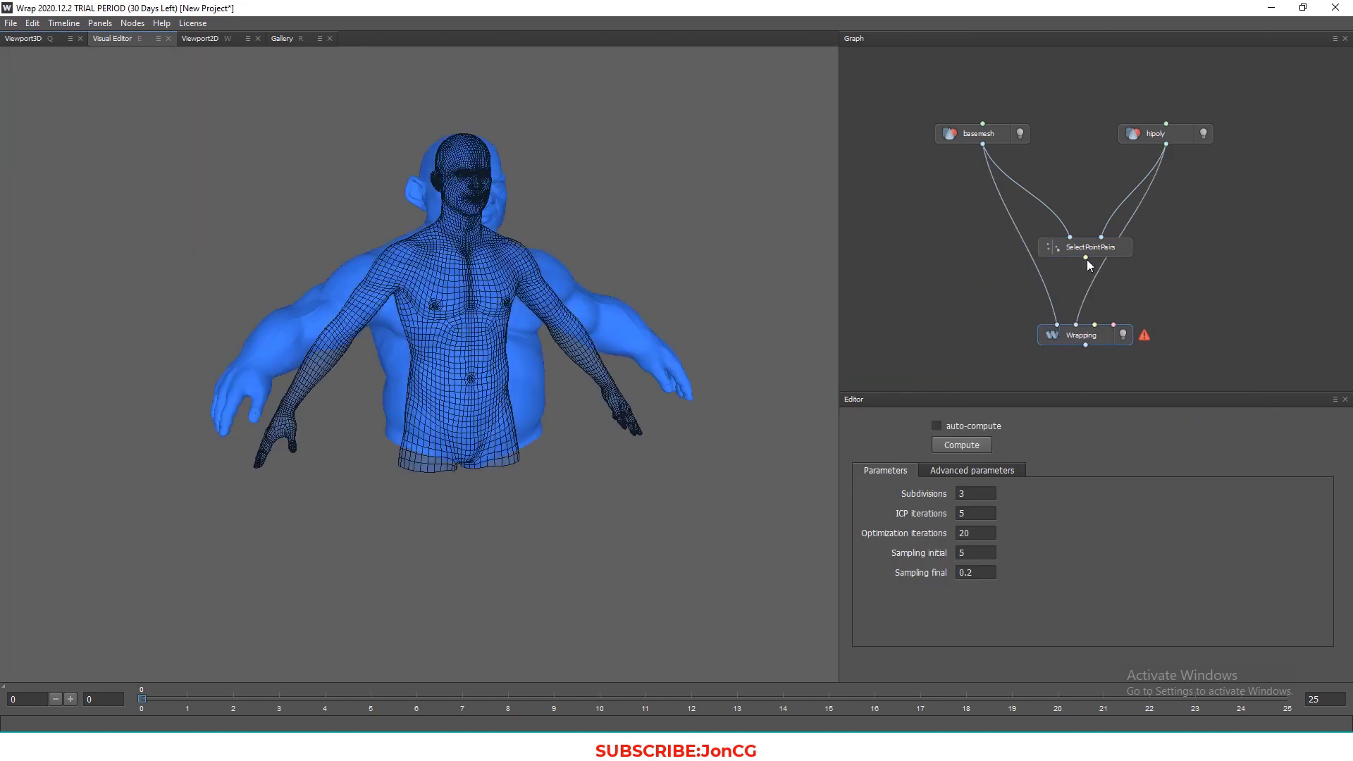
{"action": "left_click", "coordinate": [1085, 258]}
{"action": "left_click_drag", "start_coordinate": [1086, 258], "coordinate": [1094, 325]}
{"action": "left_click_drag", "start_coordinate": [1088, 337], "coordinate": [1088, 352]}
Compute the wrapping with its default parameters and inspect the resulting body and hand
{"action": "scroll", "coordinate": [623, 362], "scroll_direction": "up", "scroll_amount": 4}
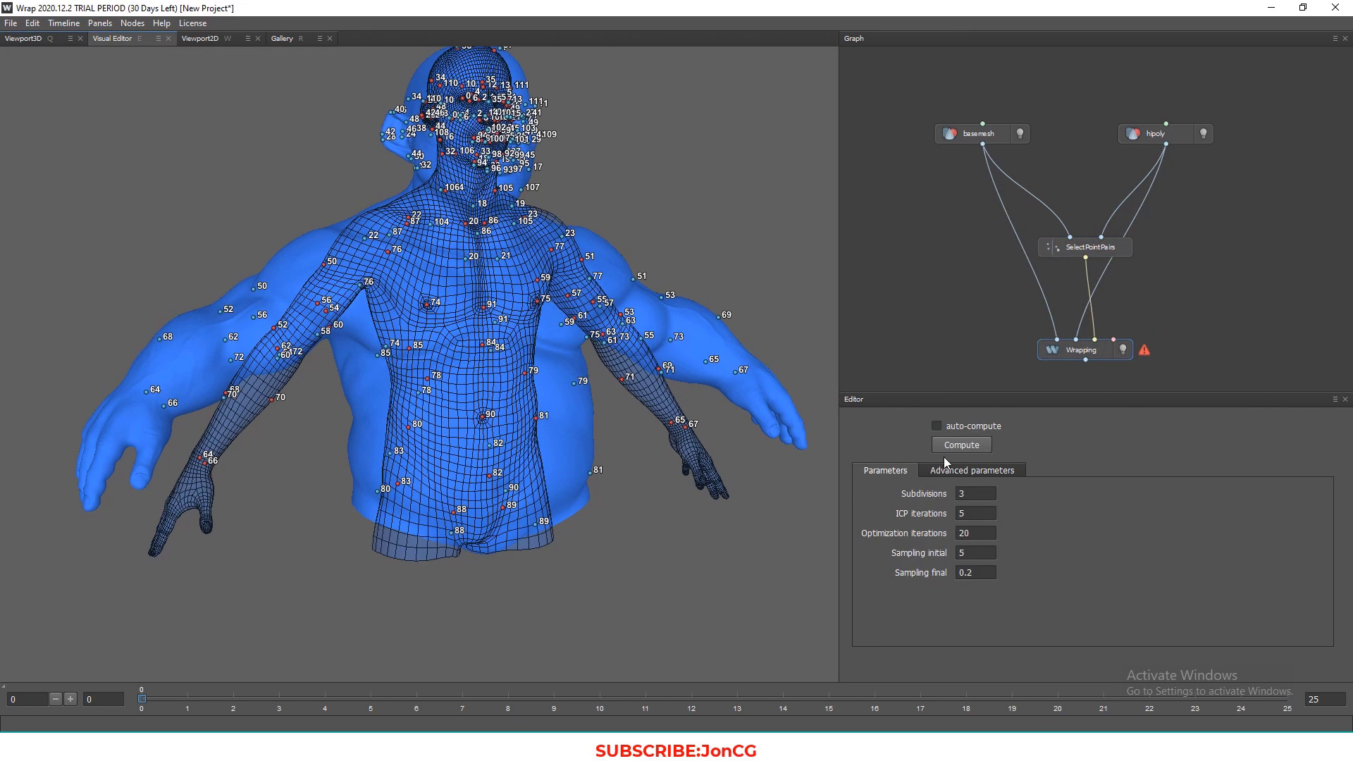
{"action": "left_click", "coordinate": [959, 446]}
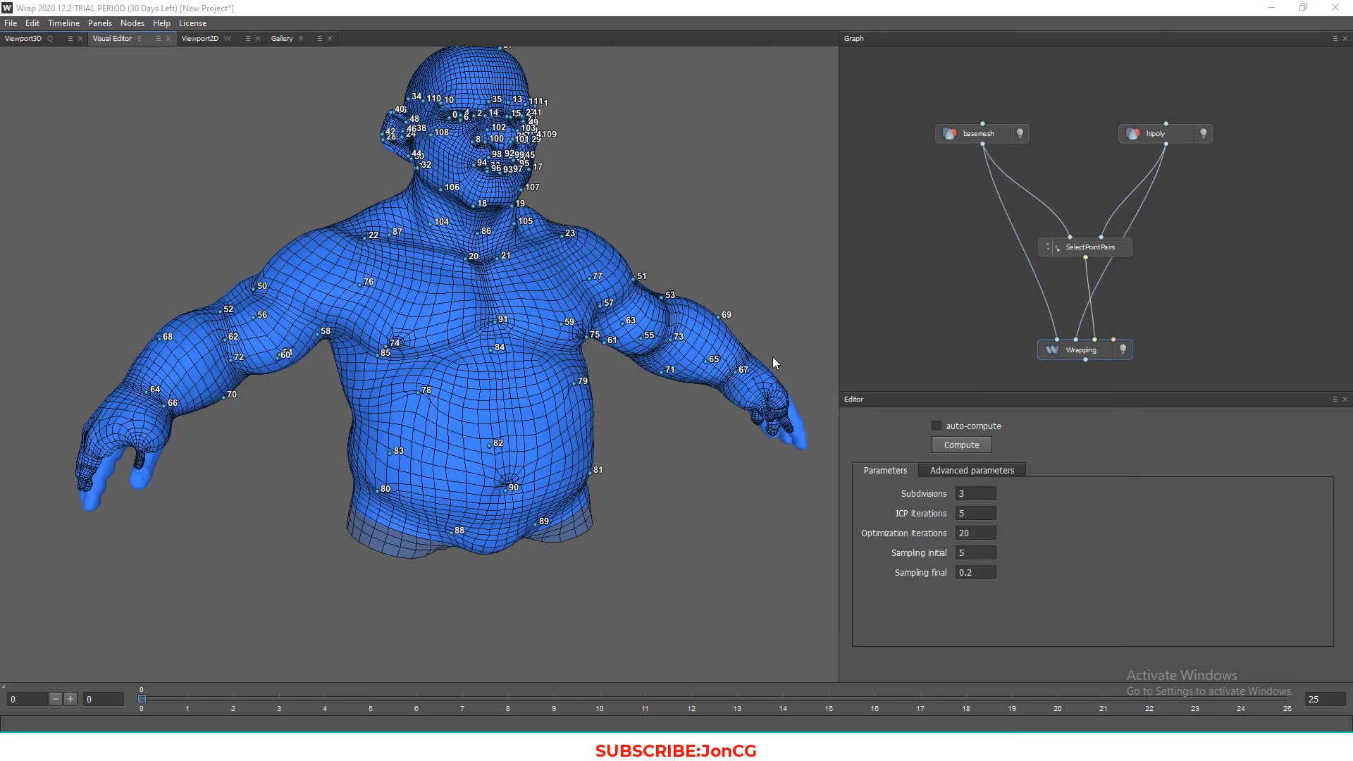
{"action": "left_click_drag", "start_coordinate": [618, 348], "coordinate": [449, 399]}
{"action": "left_click_drag", "start_coordinate": [376, 437], "coordinate": [352, 494]}
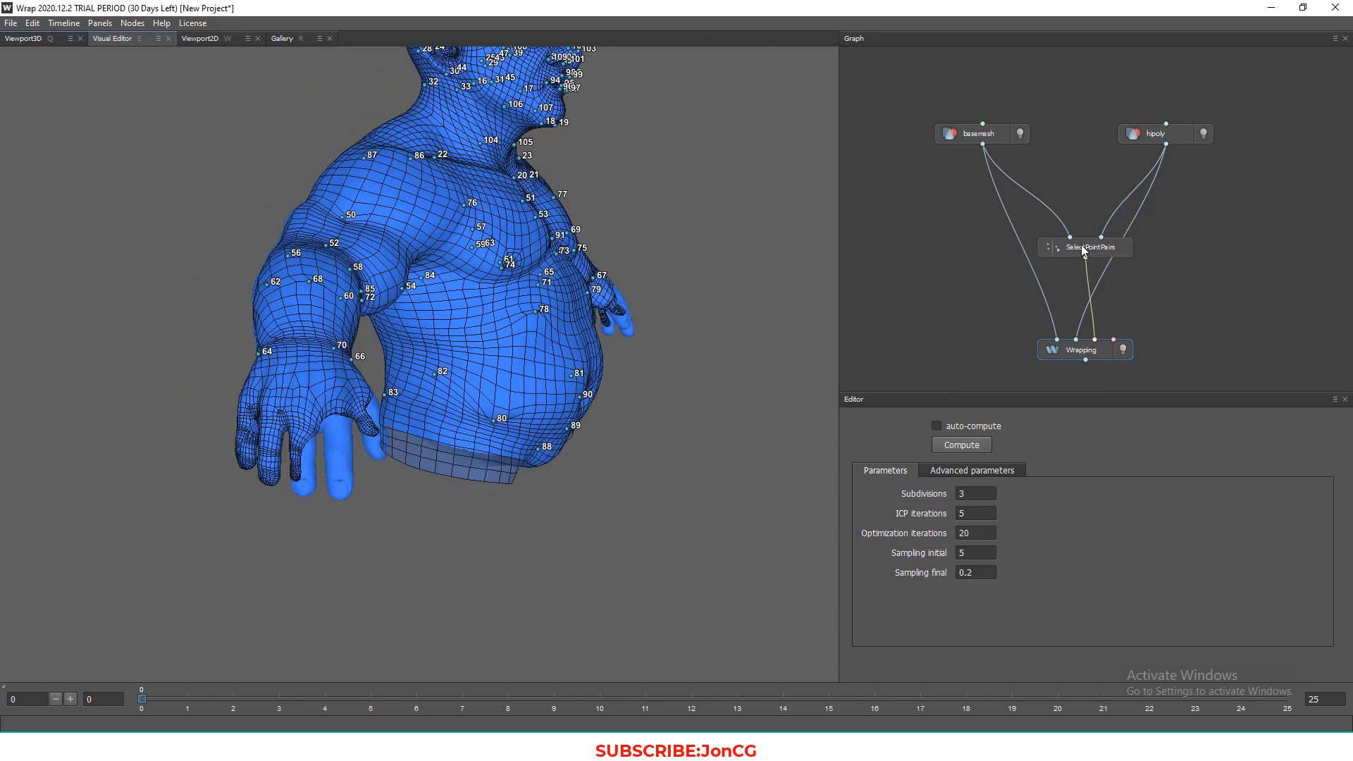
Return to the SelectPointPairs node and place three matching point pairs along the back of the little finger
{"action": "left_click", "coordinate": [1083, 248]}
{"action": "scroll", "coordinate": [215, 451], "scroll_direction": "up", "scroll_amount": 8}
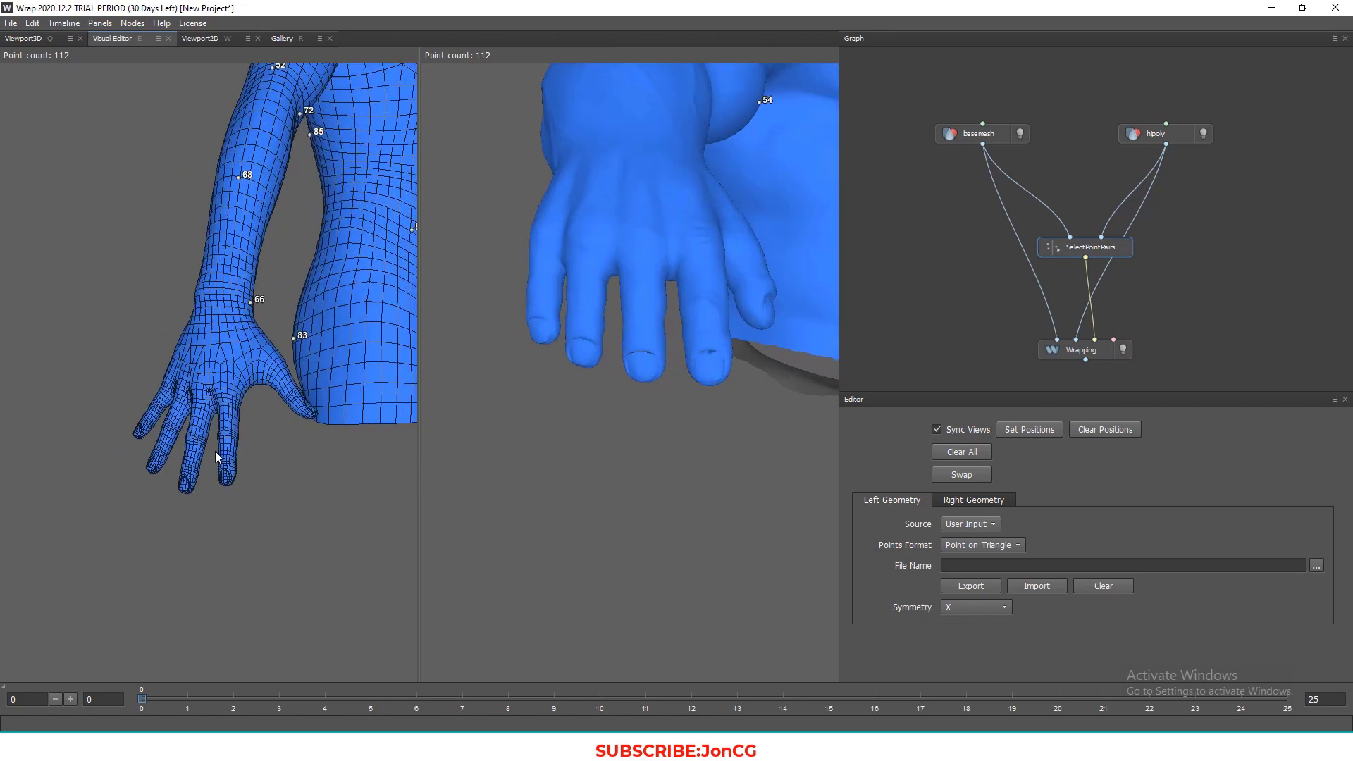
{"action": "middle_click_drag", "start_coordinate": [249, 468], "coordinate": [187, 464]}
{"action": "scroll", "coordinate": [186, 464], "scroll_direction": "down", "scroll_amount": 5}
{"action": "left_click_drag", "start_coordinate": [186, 464], "coordinate": [244, 522]}
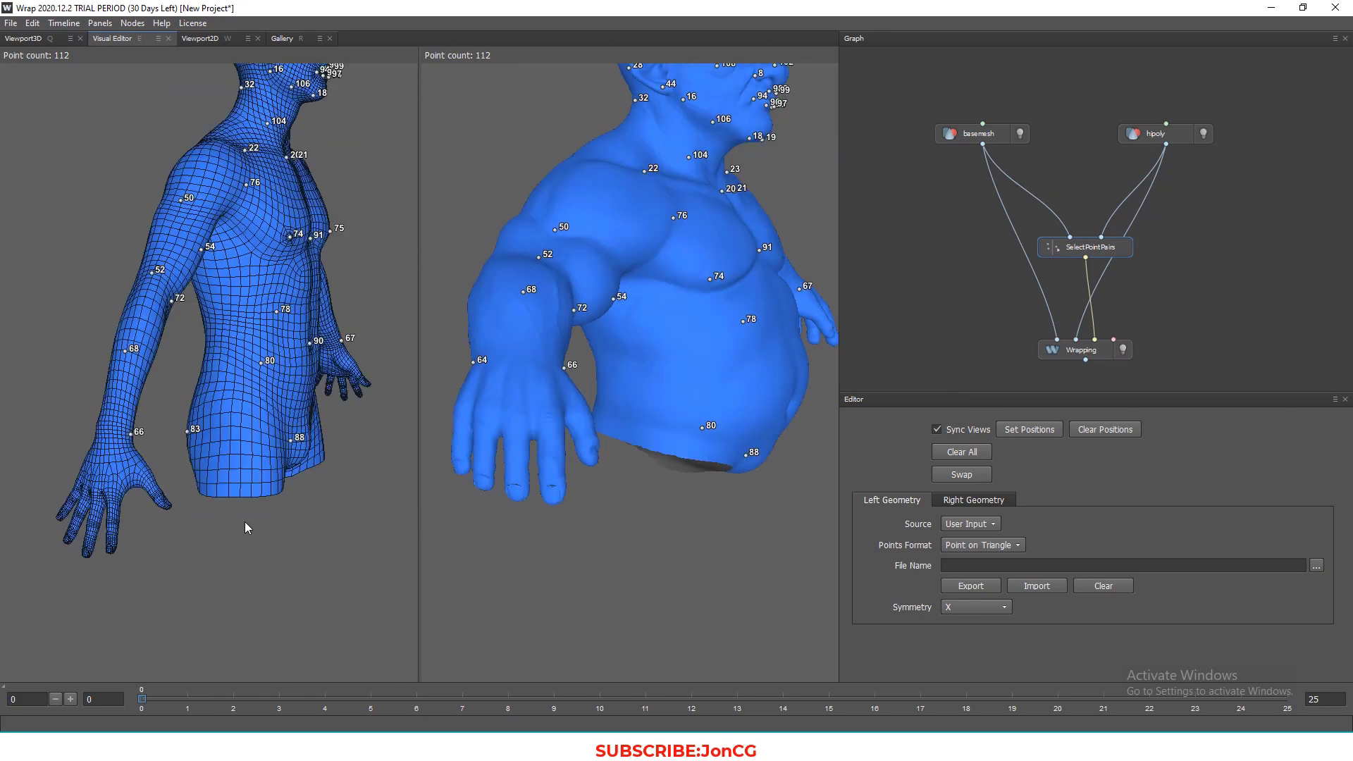
{"action": "middle_click_drag", "start_coordinate": [244, 521], "coordinate": [289, 433]}
{"action": "scroll", "coordinate": [213, 451], "scroll_direction": "up", "scroll_amount": 4}
{"action": "mouse_move", "coordinate": [212, 452]}
{"action": "left_mouse_down"}
{"action": "mouse_move", "coordinate": [176, 459]}
{"action": "mouse_move", "coordinate": [205, 466]}
{"action": "mouse_move", "coordinate": [225, 429]}
{"action": "left_mouse_up"}
{"action": "left_click", "coordinate": [201, 379]}
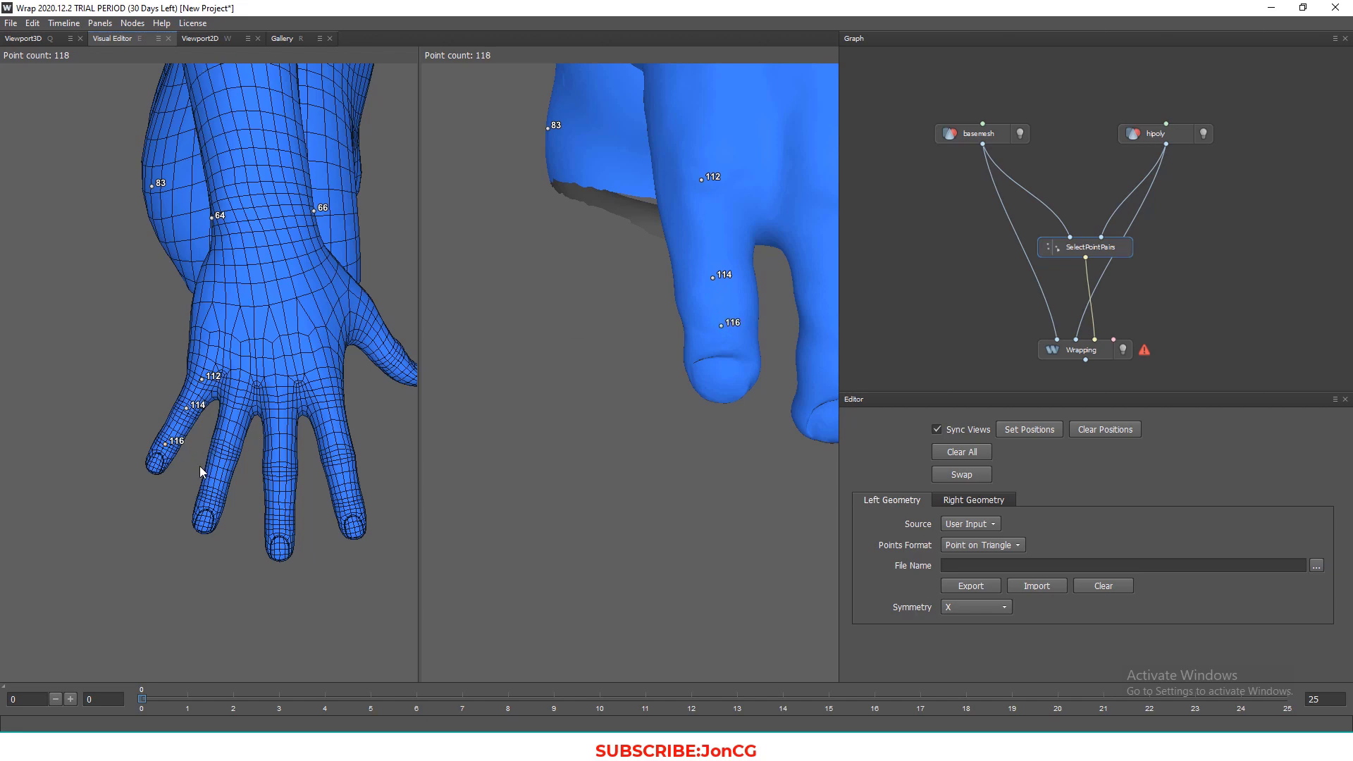
{"action": "middle_click_drag", "start_coordinate": [201, 464], "coordinate": [234, 406], "text": "alt"}
{"action": "right_click_drag", "start_coordinate": [208, 412], "coordinate": [193, 441], "text": "alt"}
{"action": "left_click_drag", "start_coordinate": [195, 444], "coordinate": [146, 484]}
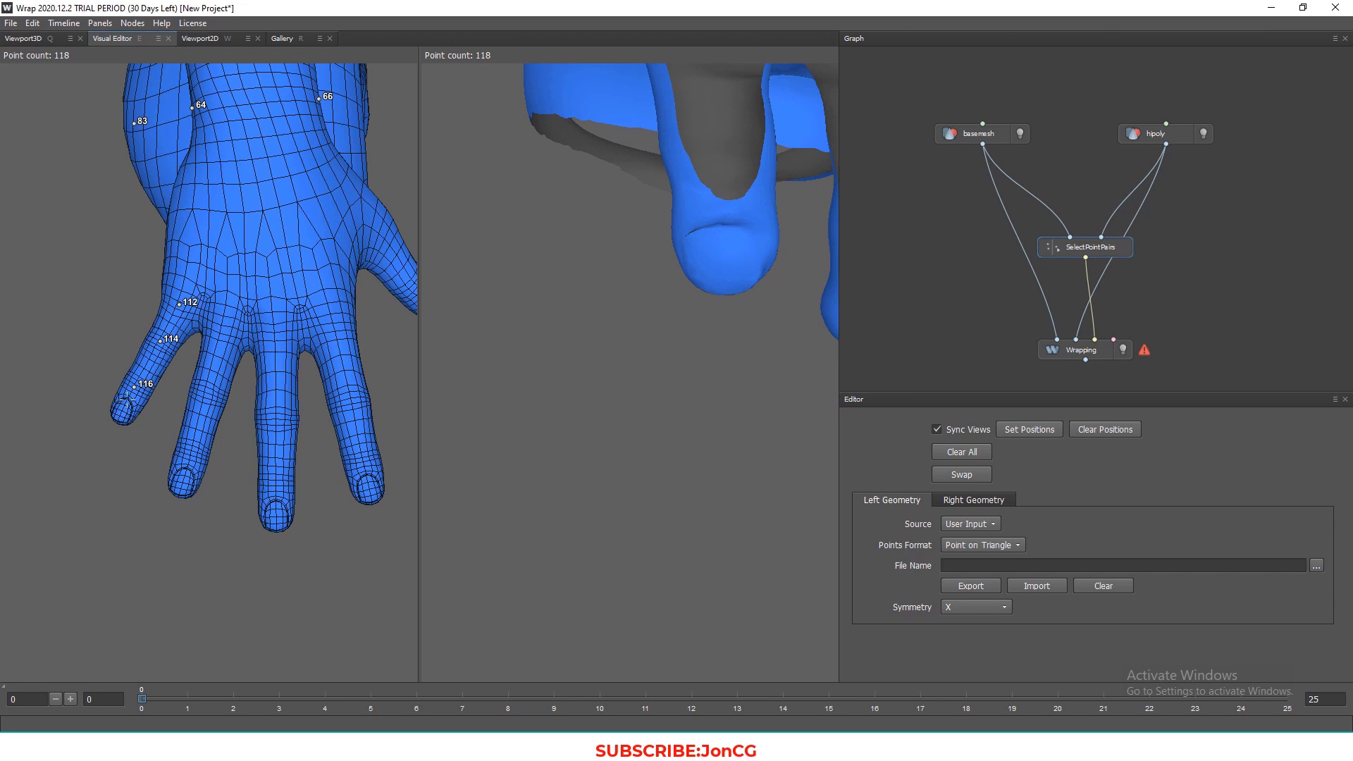